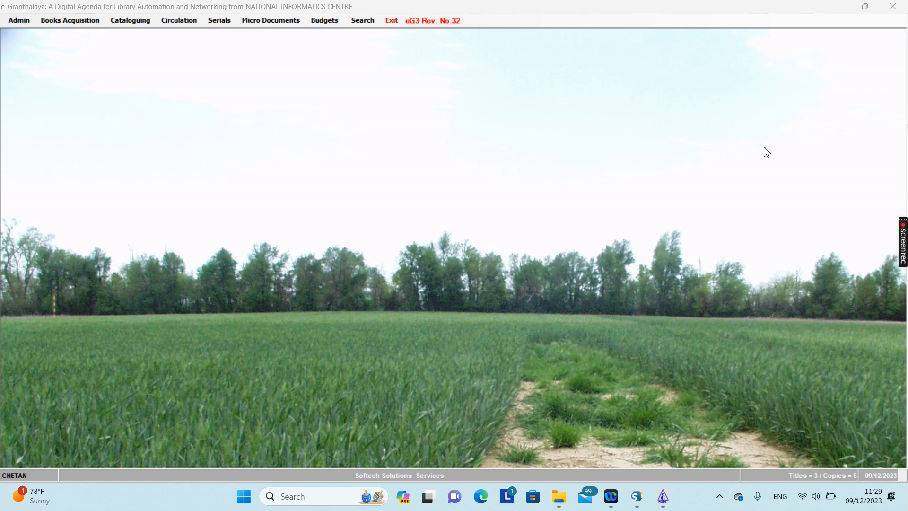
Browse the Serials and Books Acquisition menus, then open the Letter Texts master data.
click(226, 26)
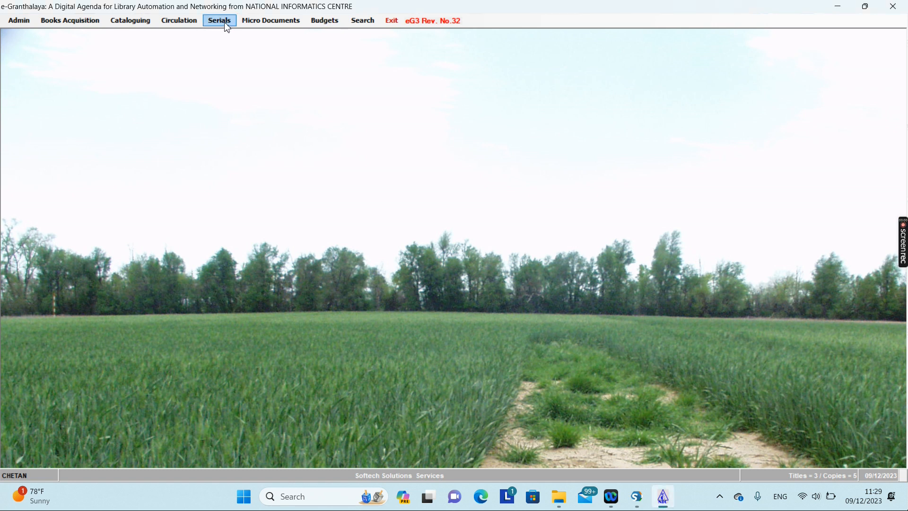
click(218, 27)
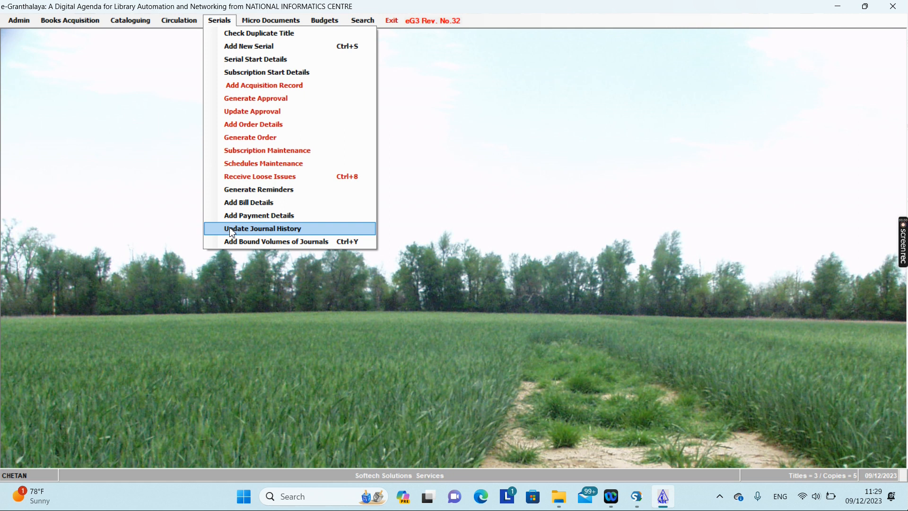
click(122, 78)
click(71, 21)
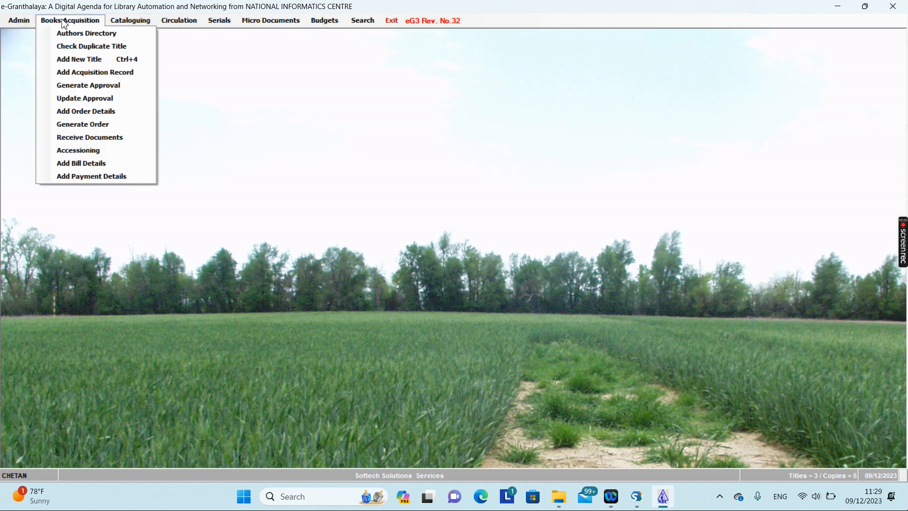
mouse_move(20, 22)
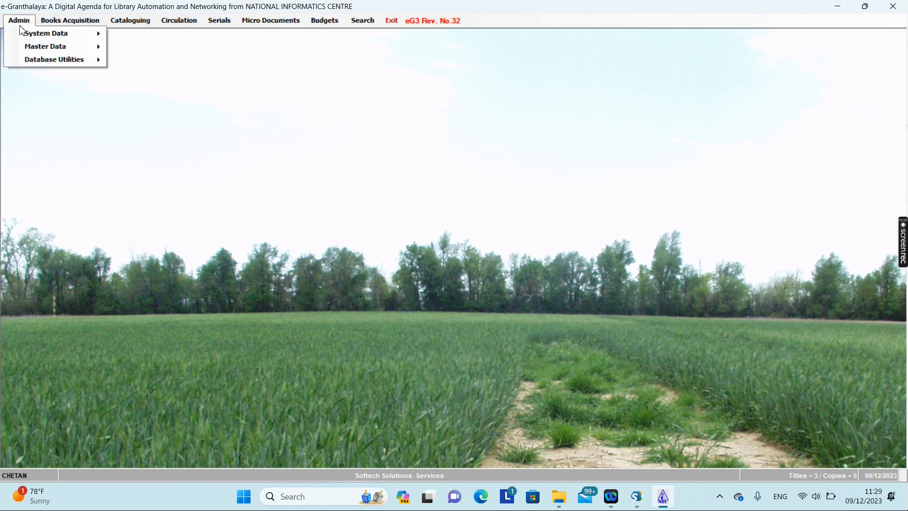
mouse_move(65, 51)
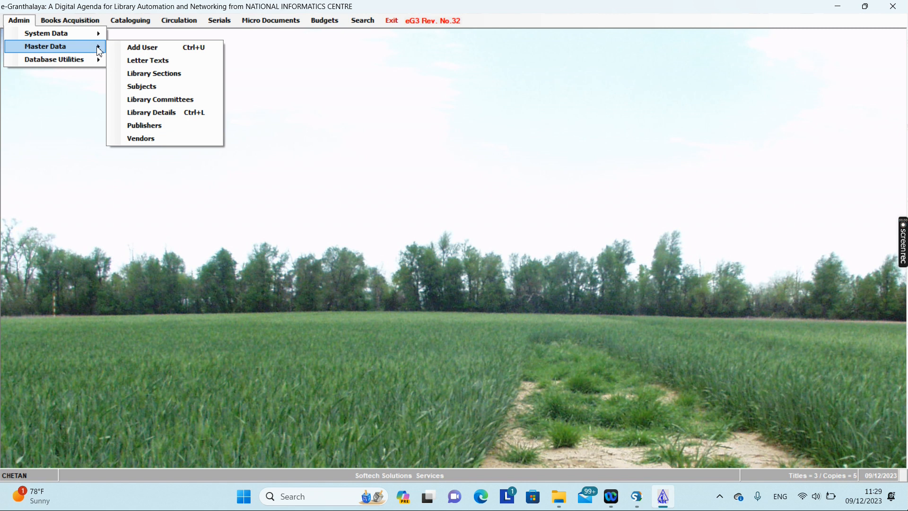
click(136, 62)
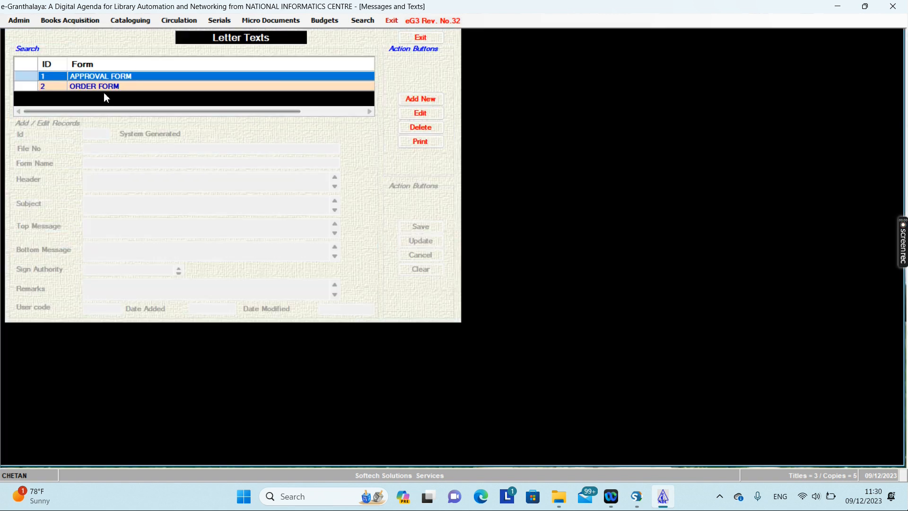
Review the ORDER FORM and APPROVAL FORM letter templates, then close Letter Texts.
click(106, 87)
click(115, 76)
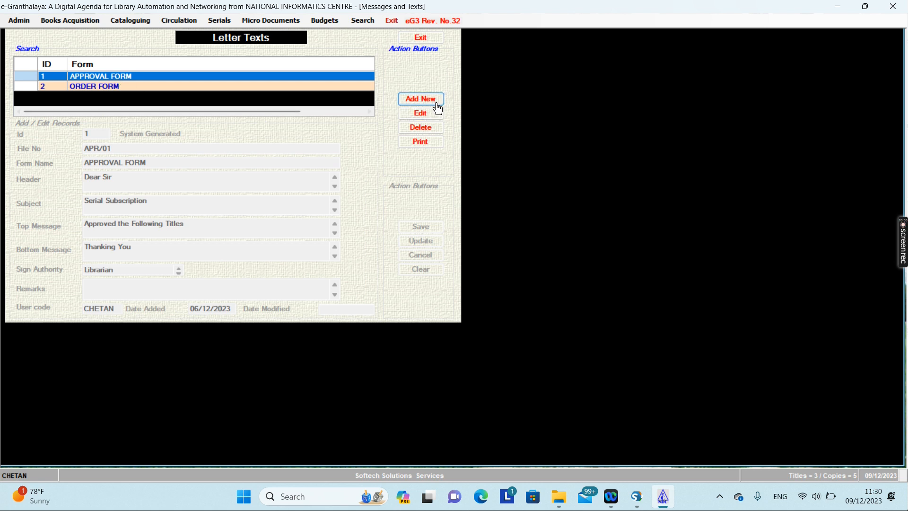
click(421, 37)
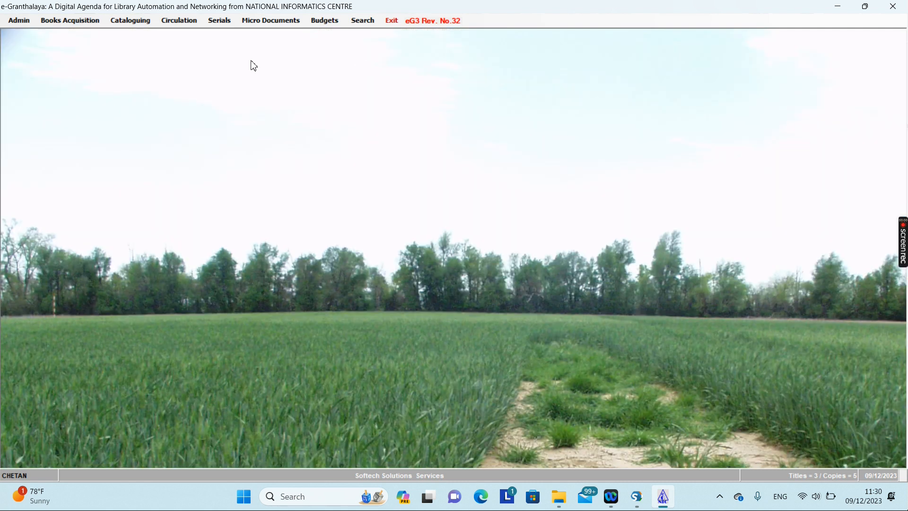
Inspect the LCC Library Committee record in Library Committees master data, then close it.
click(19, 21)
click(33, 46)
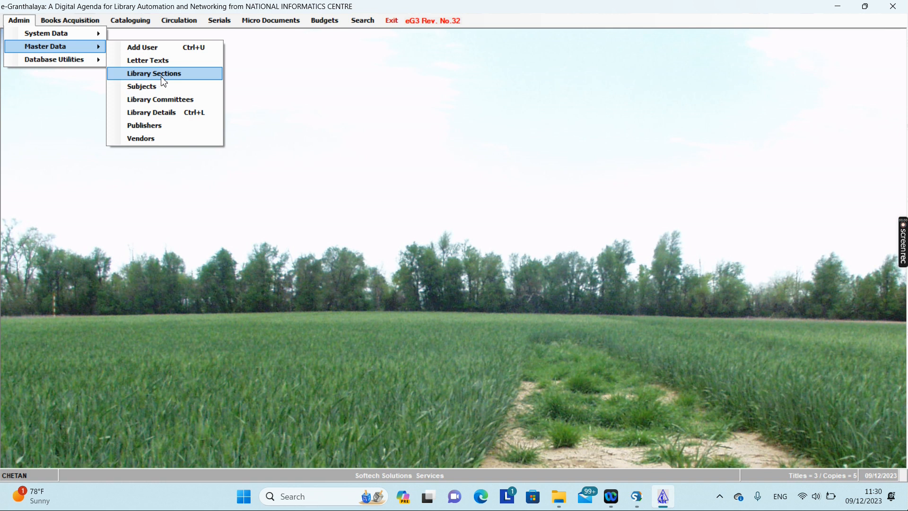
click(160, 101)
click(197, 112)
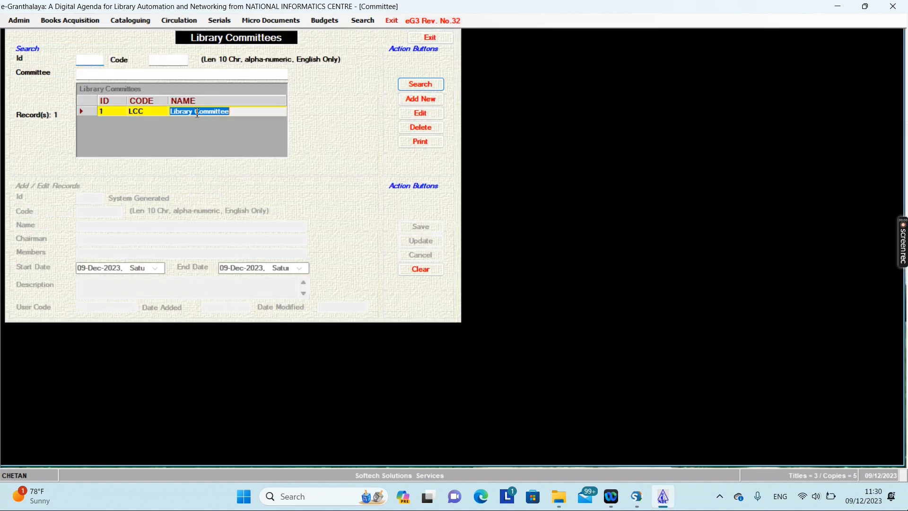
click(87, 114)
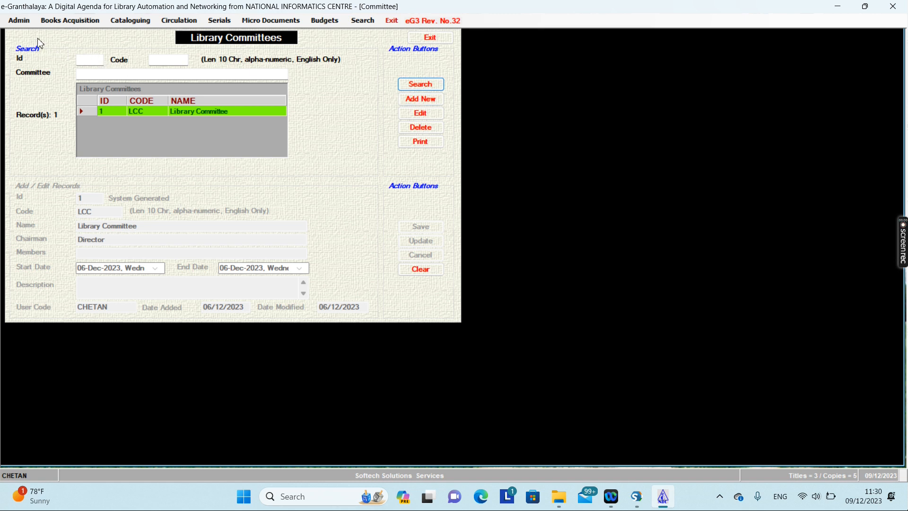
click(22, 21)
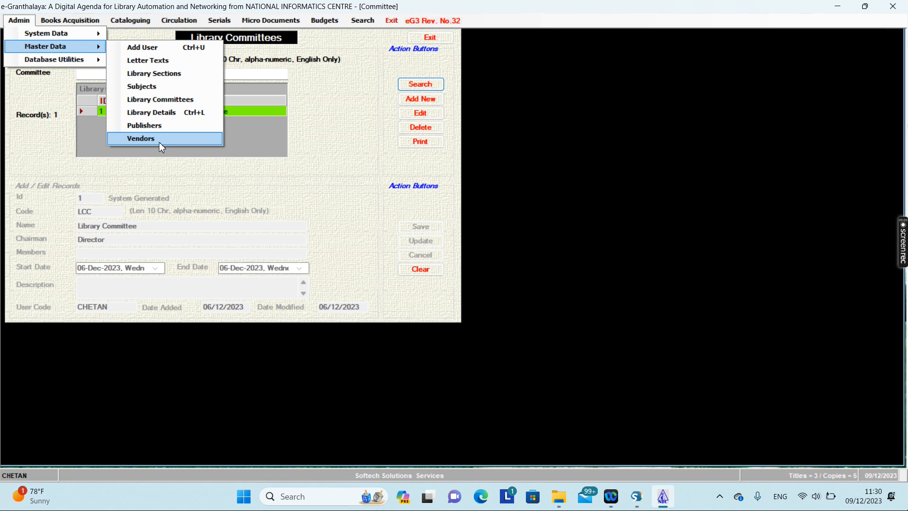
click(418, 41)
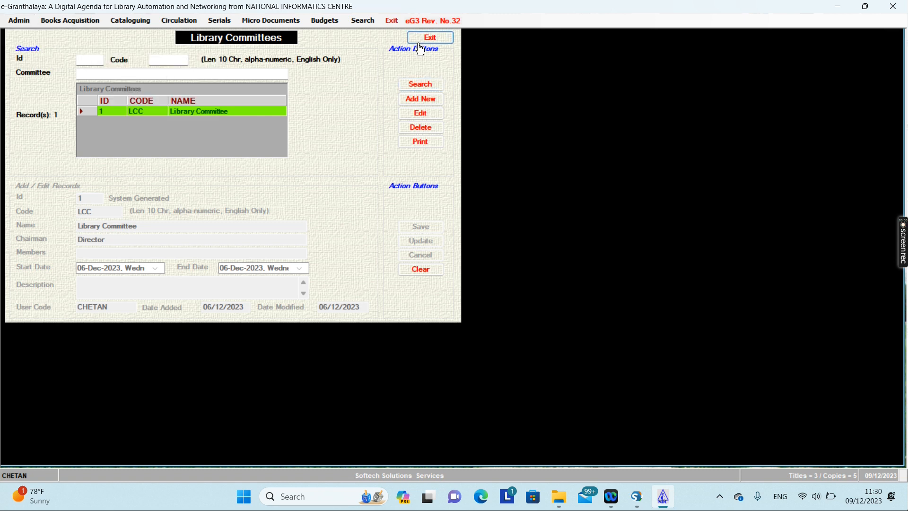
click(418, 41)
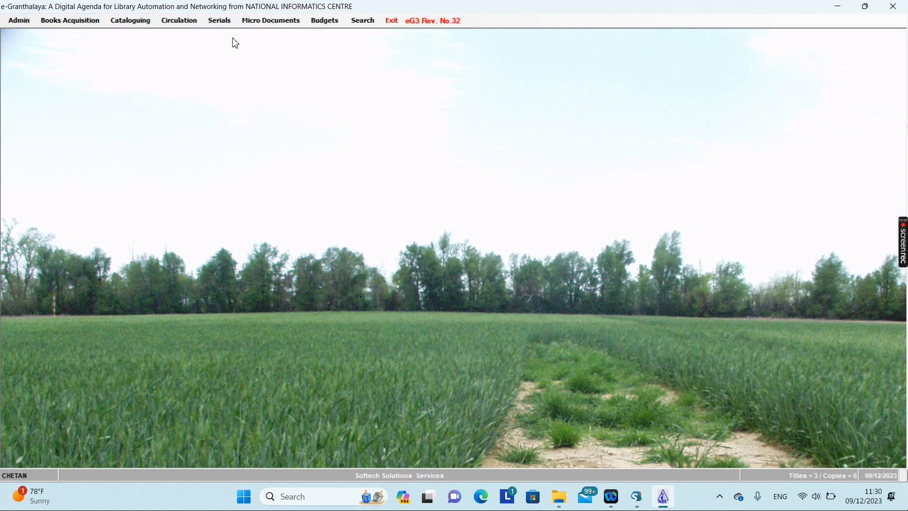
Glance at Admin master data, dismiss it, and bring up the Serials task list.
click(20, 21)
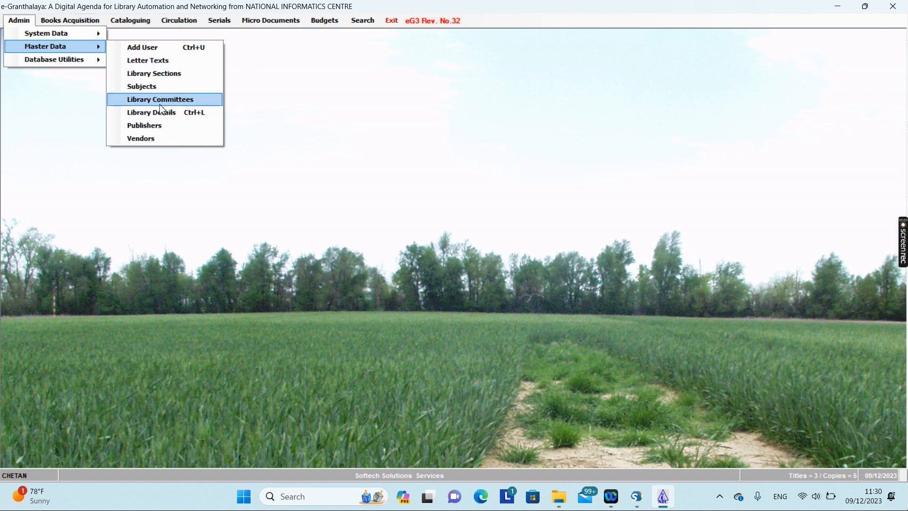
click(282, 97)
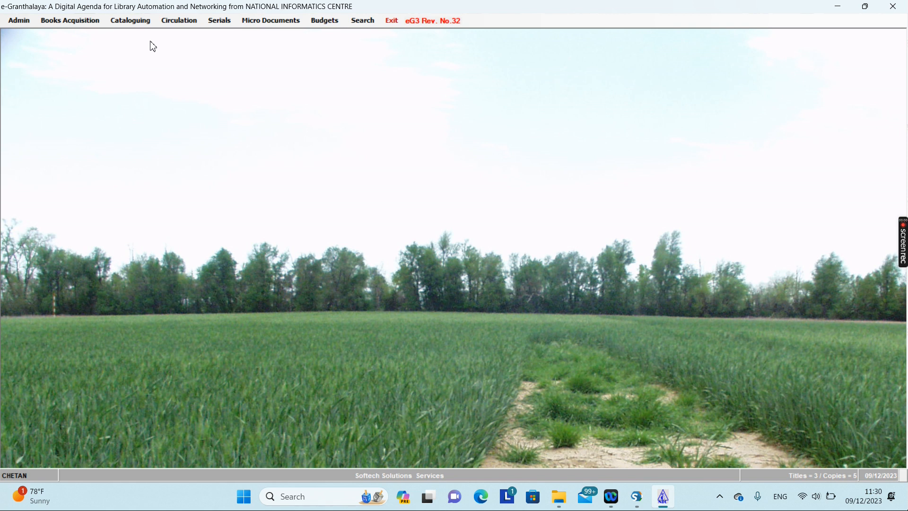
click(221, 25)
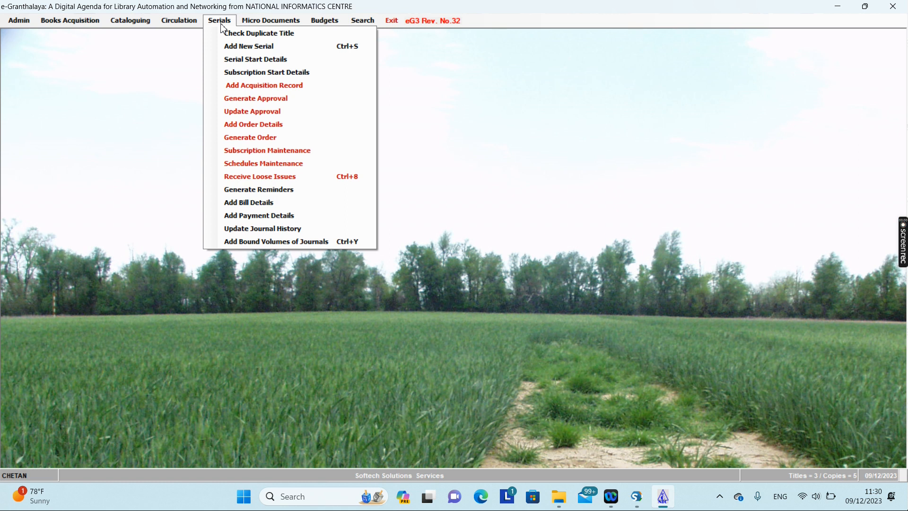
Start a new serial record with material type Periodicals and document type Magazines.
click(236, 49)
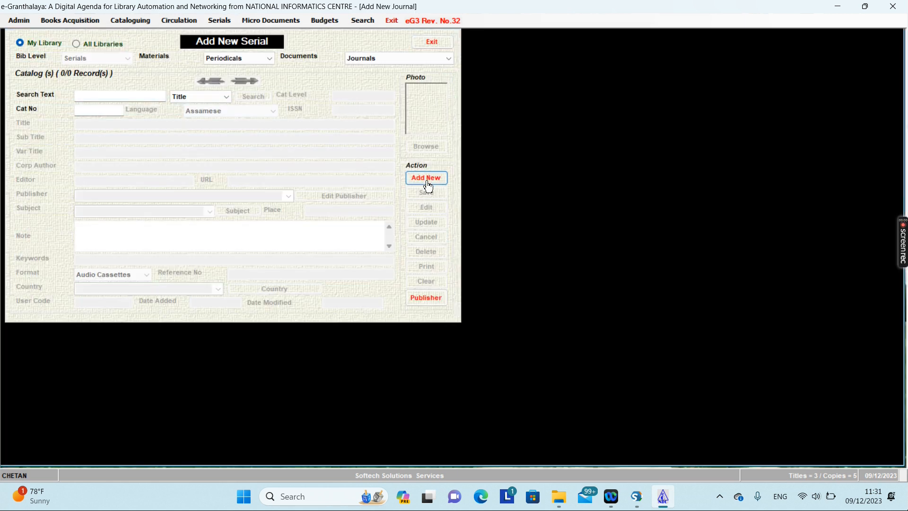
click(427, 183)
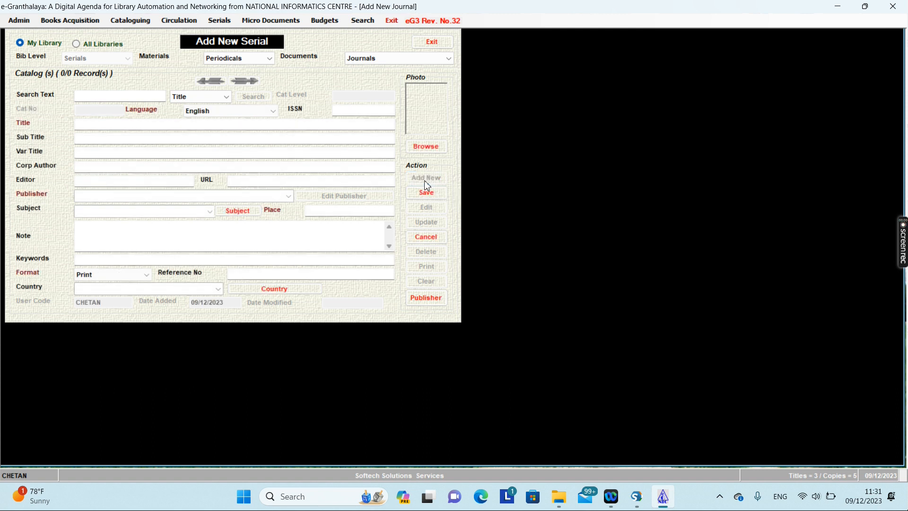
click(122, 127)
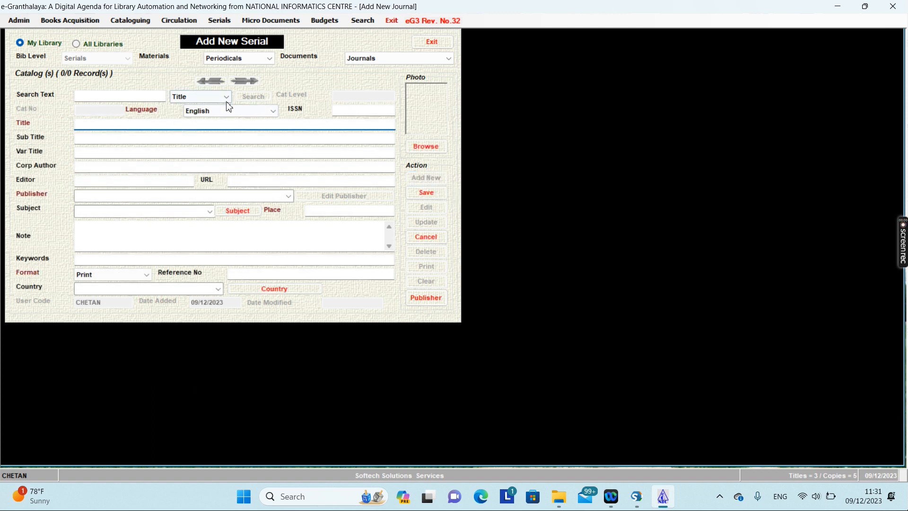
click(268, 59)
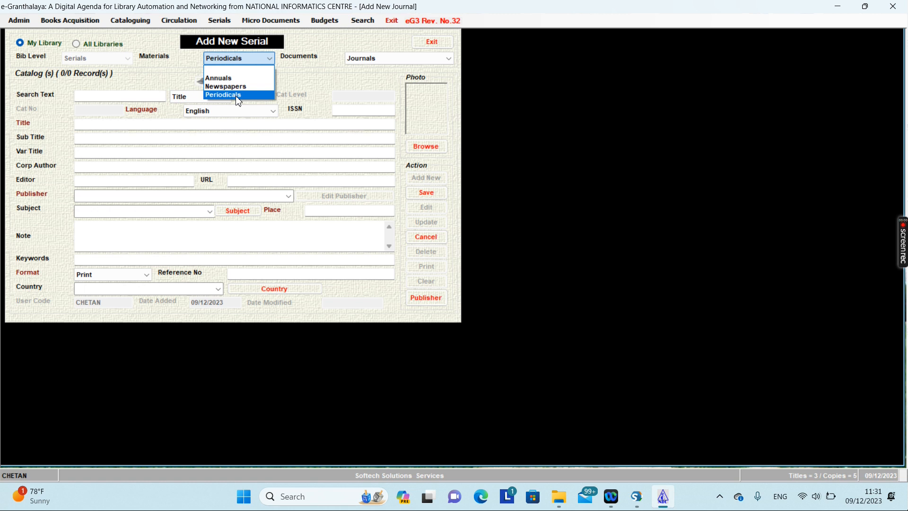
click(372, 59)
click(372, 59)
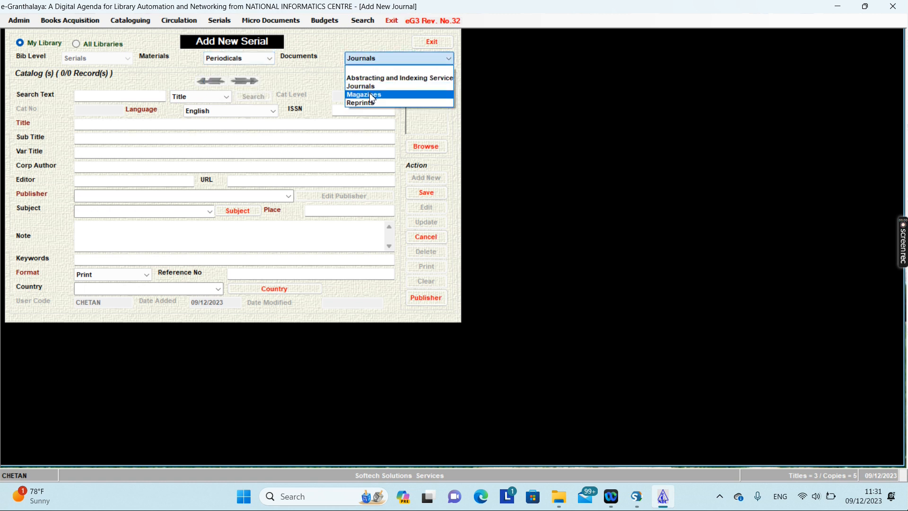
click(257, 59)
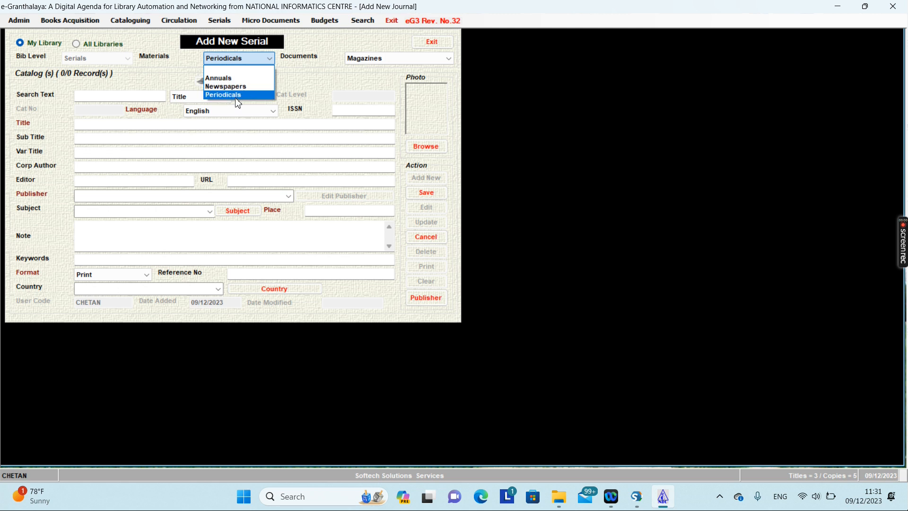
click(241, 94)
click(367, 95)
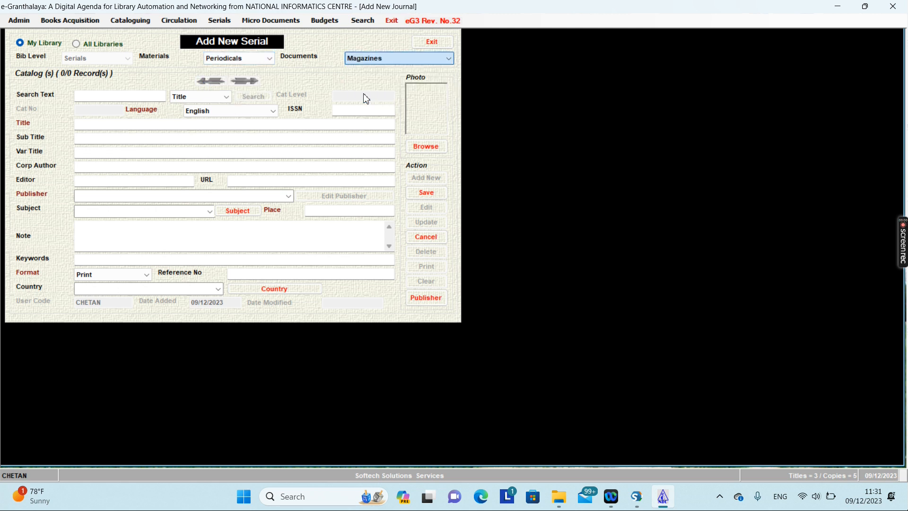
Enter the title LIBRARY SERVICES, try an editor name, and check the publisher list.
click(104, 124)
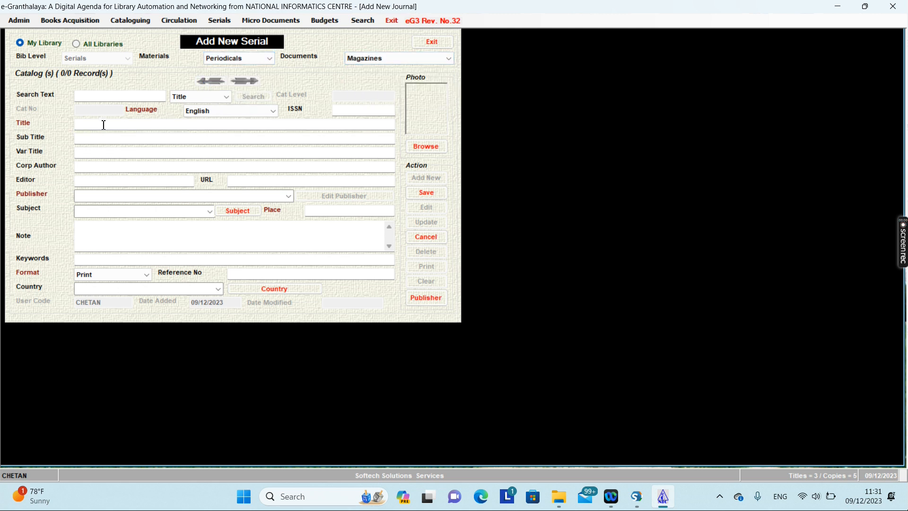
text(LIBRARY SERVICES)
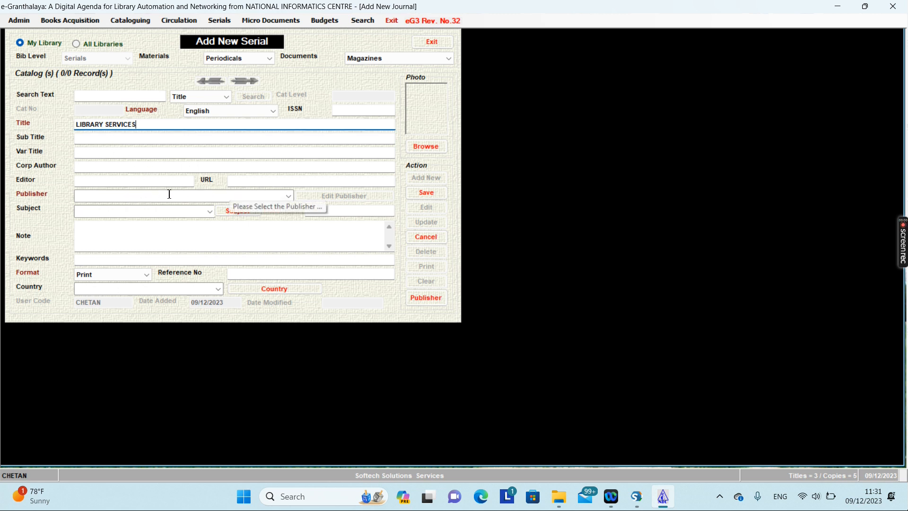
click(100, 166)
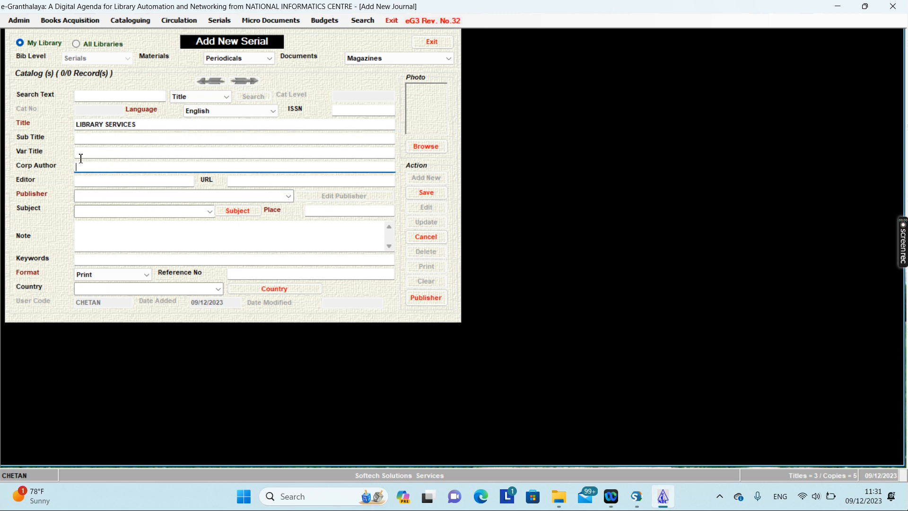
click(85, 181)
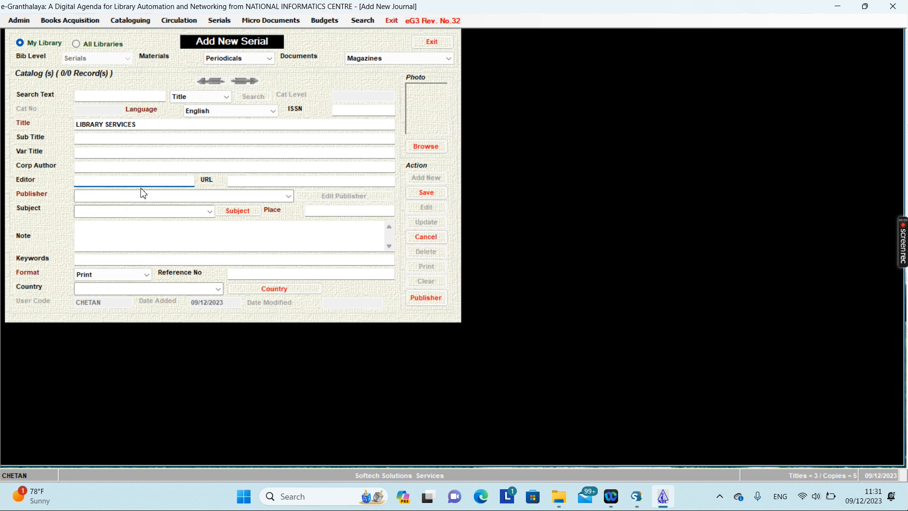
click(289, 197)
click(288, 197)
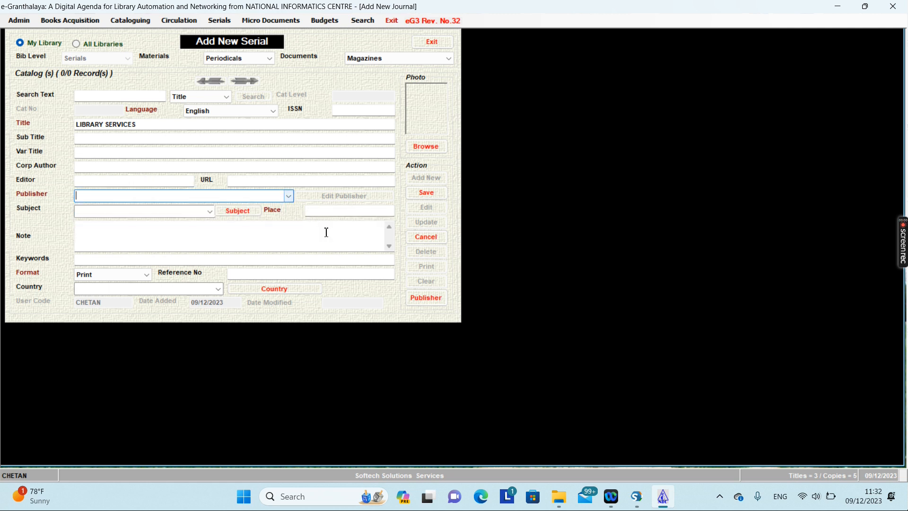
Add publisher Library Services of Pune, India to the Publisher Directory and save it.
click(429, 299)
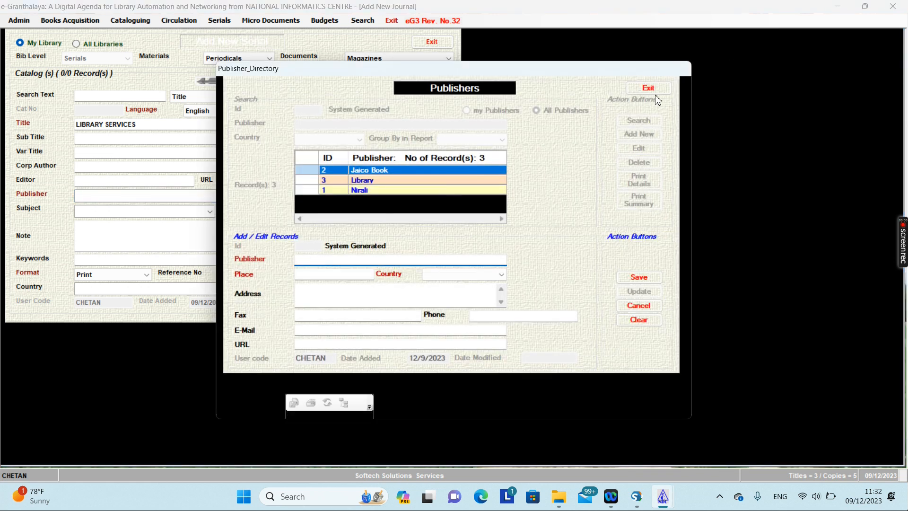
click(648, 88)
click(432, 297)
text(Library Services)
click(322, 273)
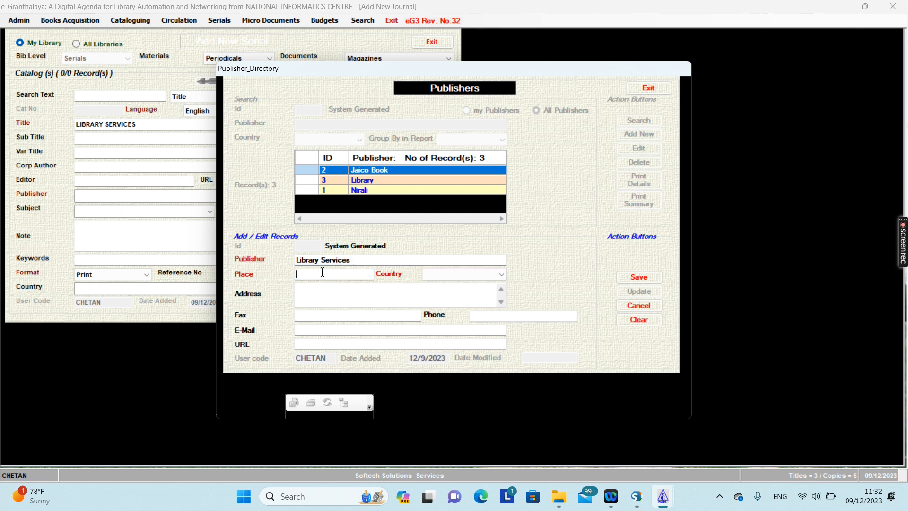
click(431, 275)
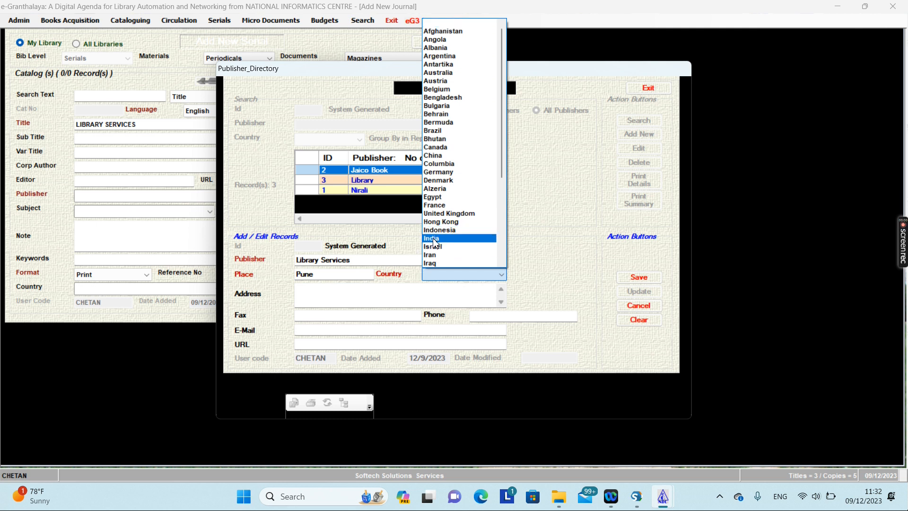
click(435, 238)
click(638, 277)
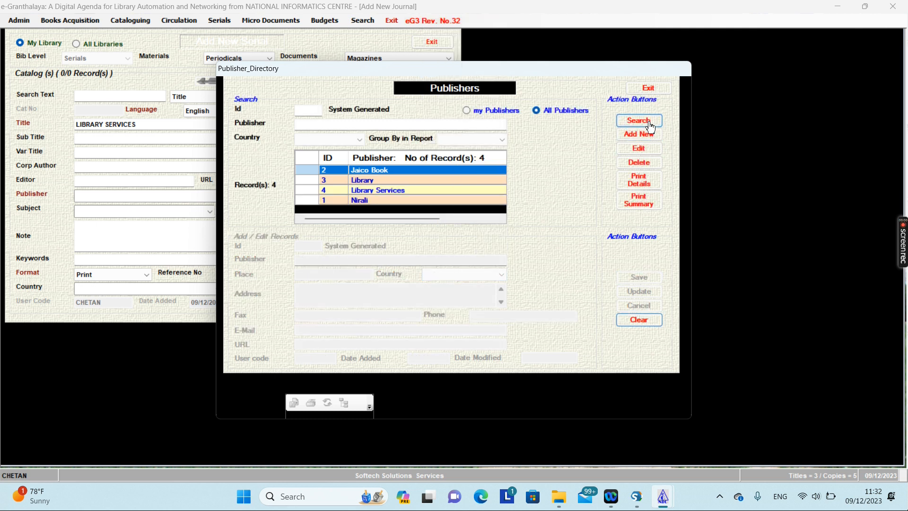
click(648, 89)
Set the serial's publisher to Library Services and its subject to LIBRARY SCIENCE.
click(288, 195)
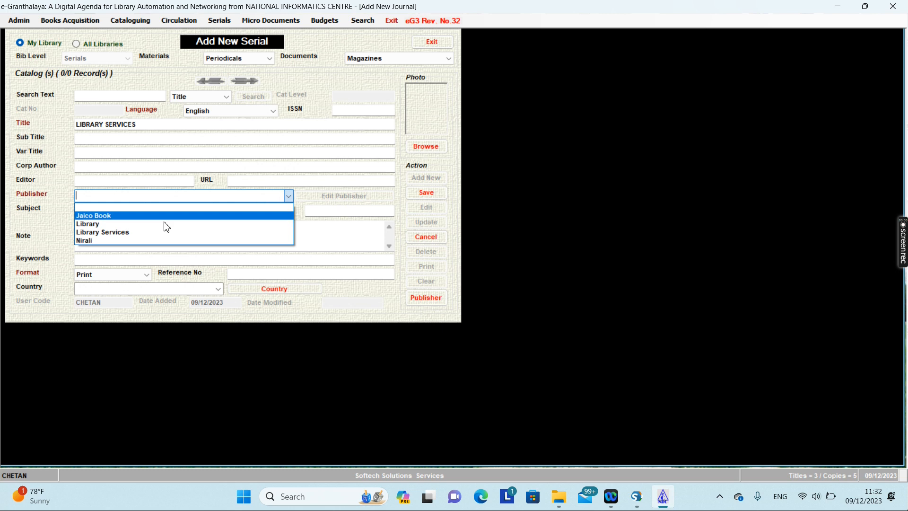
click(110, 232)
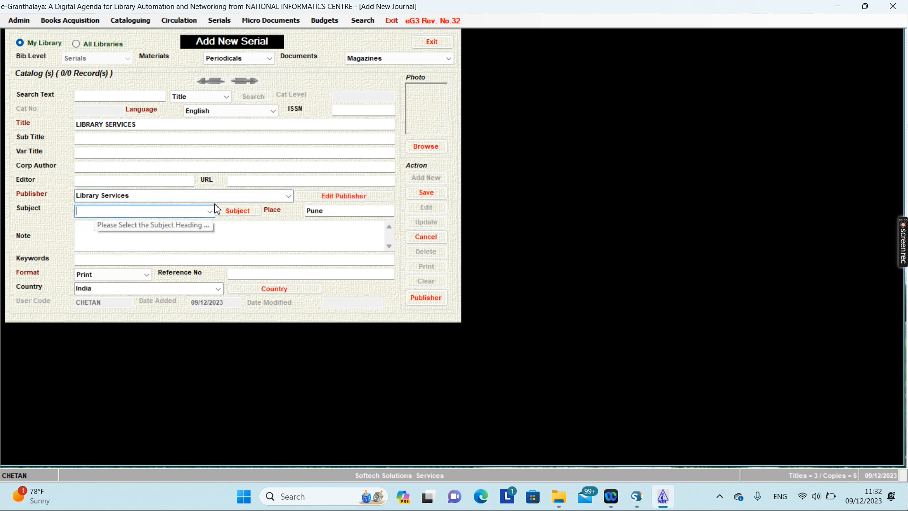
click(242, 218)
click(439, 187)
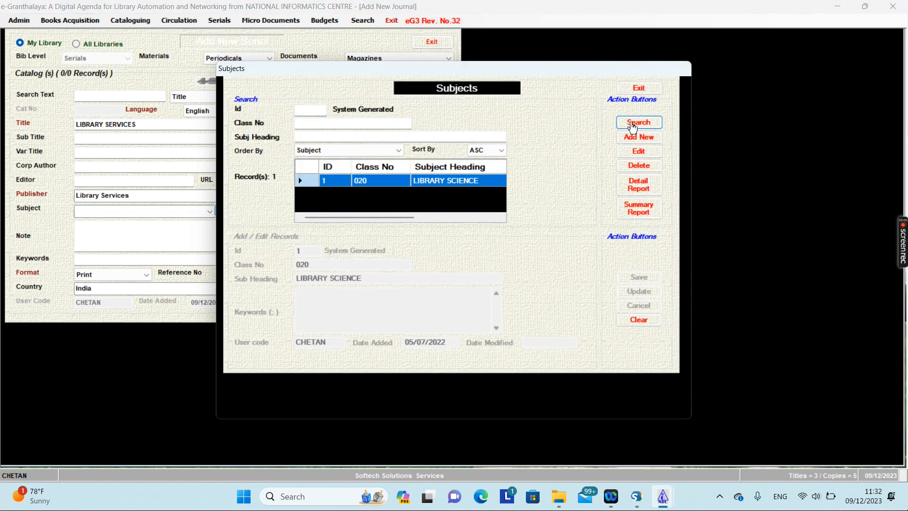
click(639, 88)
click(210, 212)
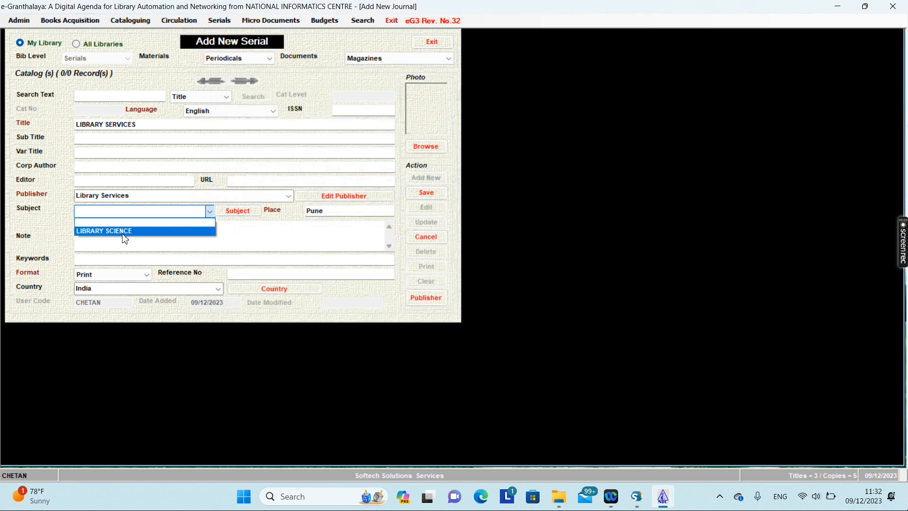
click(124, 229)
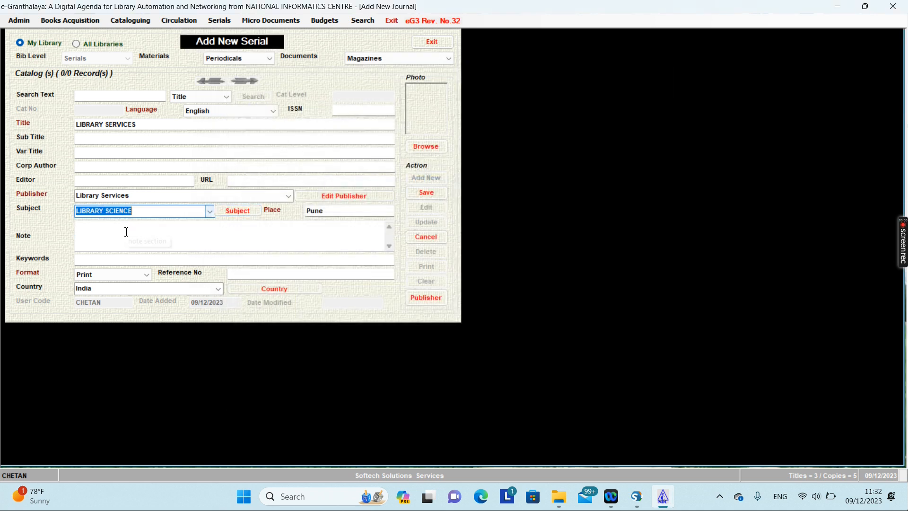
click(161, 152)
click(99, 182)
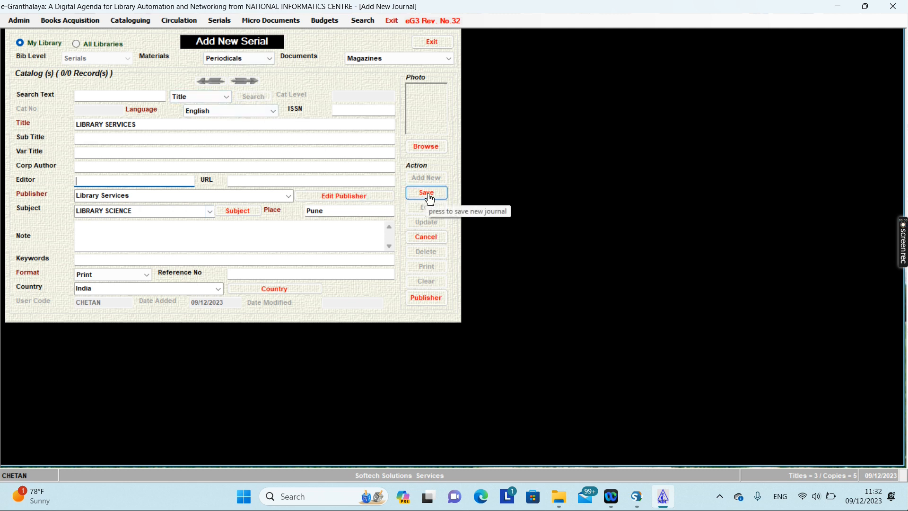
Save the serial in Print format, acknowledging catalogue number 4, and close the form.
click(75, 260)
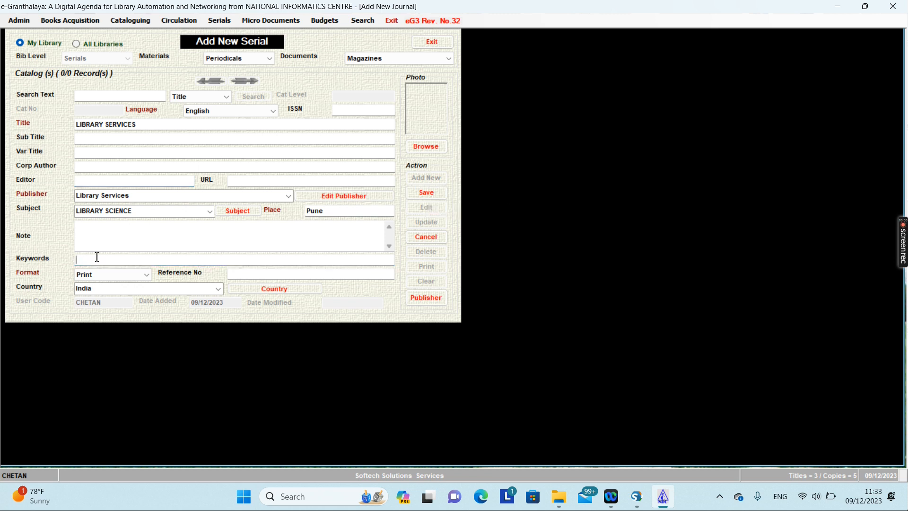
click(97, 276)
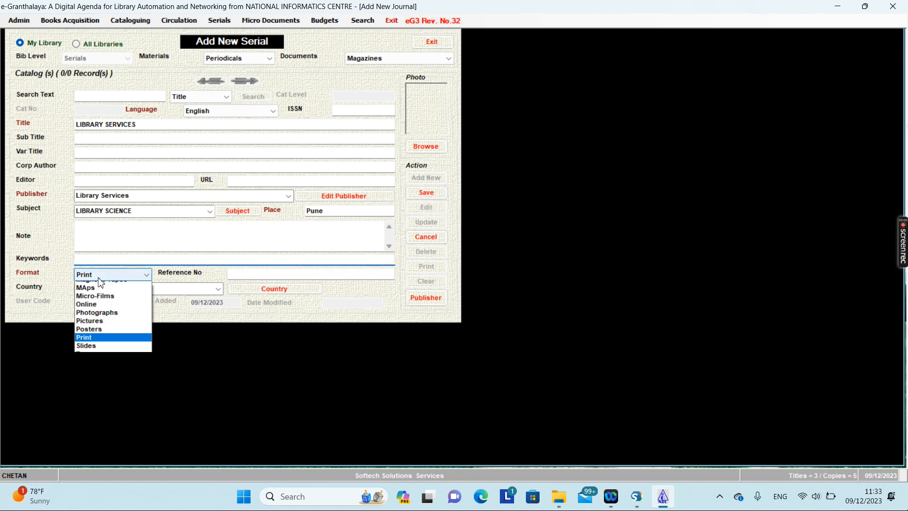
click(189, 338)
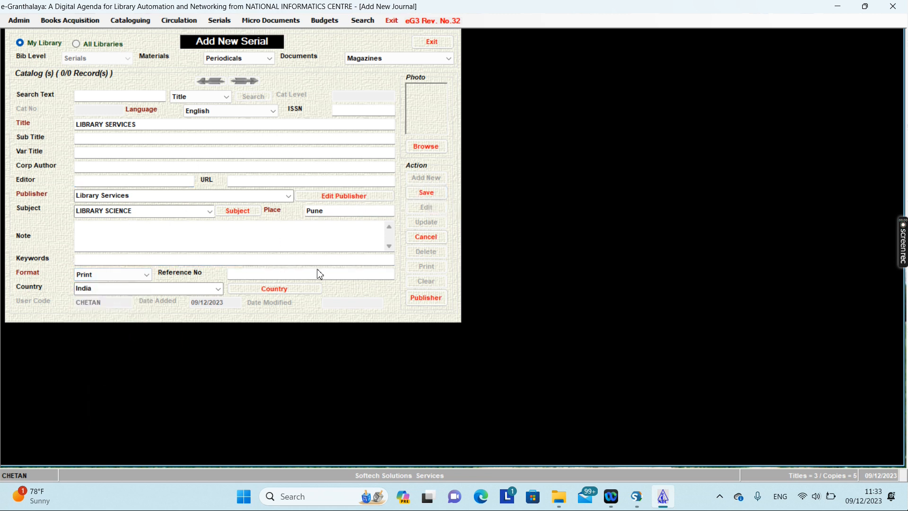
click(426, 192)
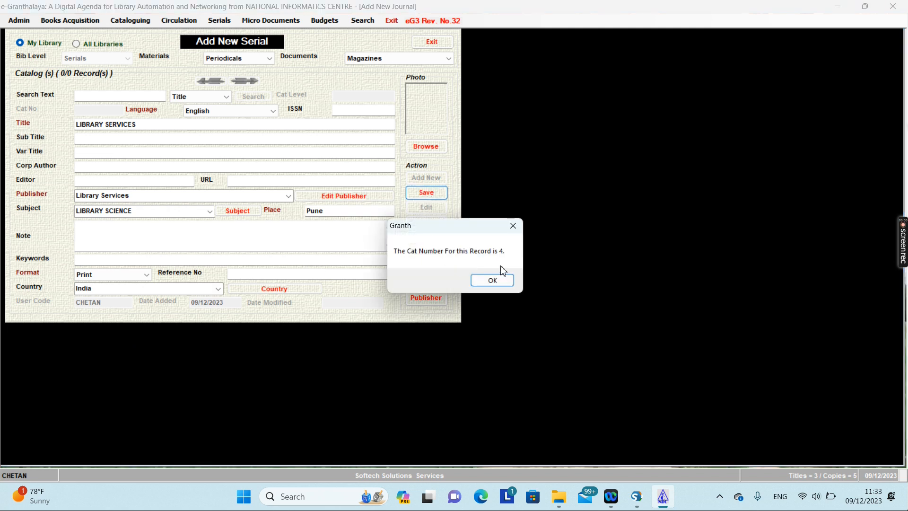
click(506, 279)
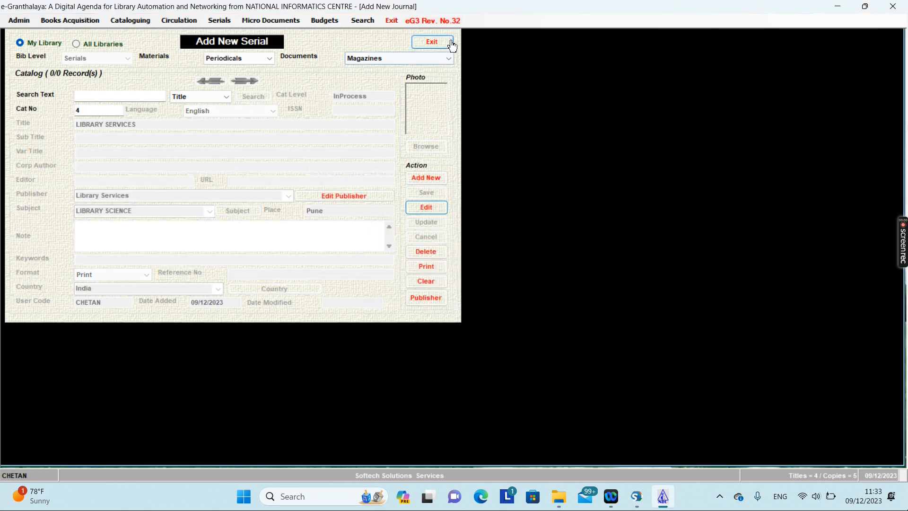
click(451, 44)
click(219, 20)
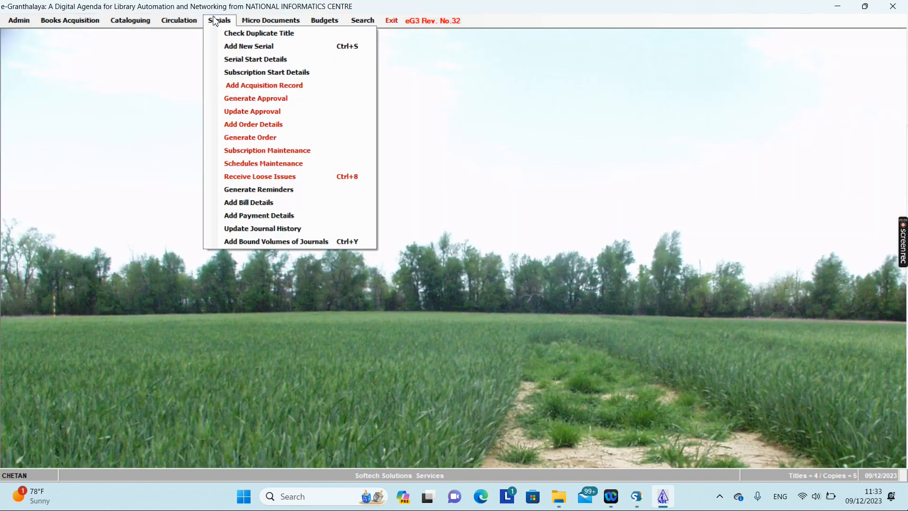
Load LIBRARY SERVICES into the Serial Start Details form.
click(239, 65)
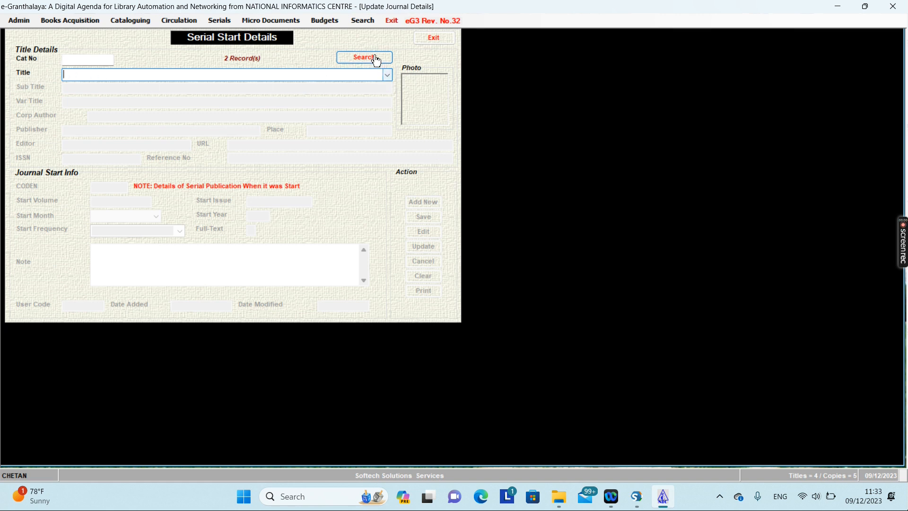
click(386, 74)
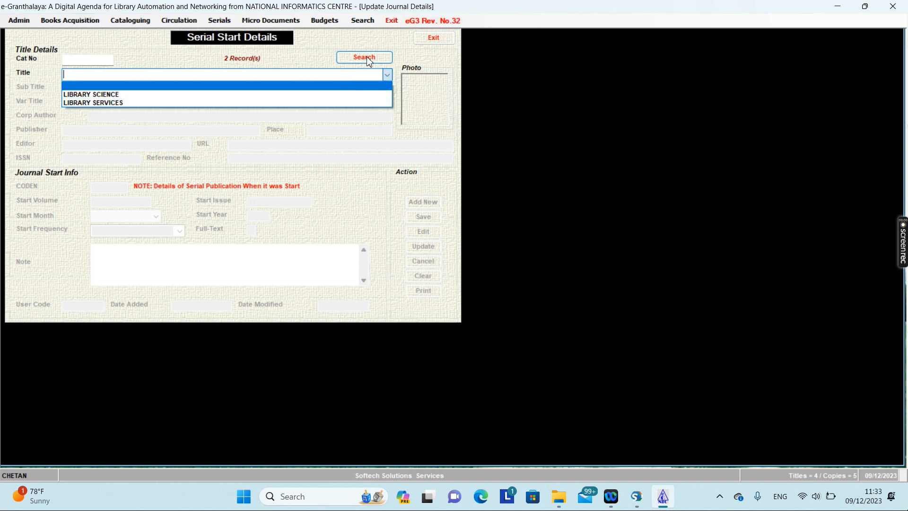
click(100, 103)
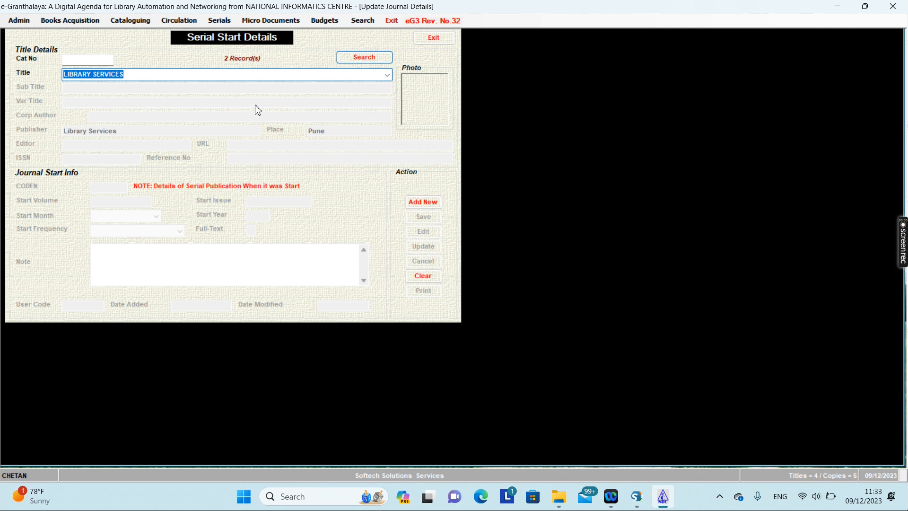
Enter start details CODEN LS, volume 50, issue 1, January 2024.
click(424, 202)
click(105, 186)
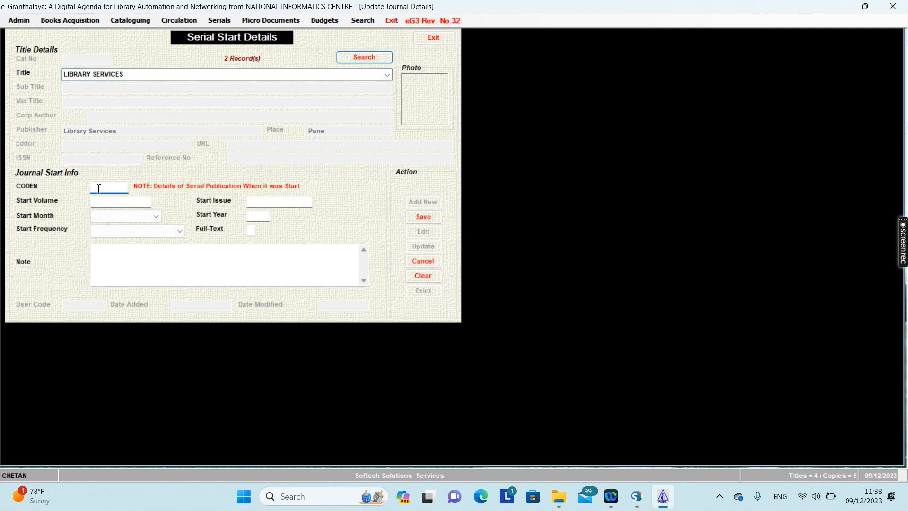
text(LS)
click(107, 205)
text(50)
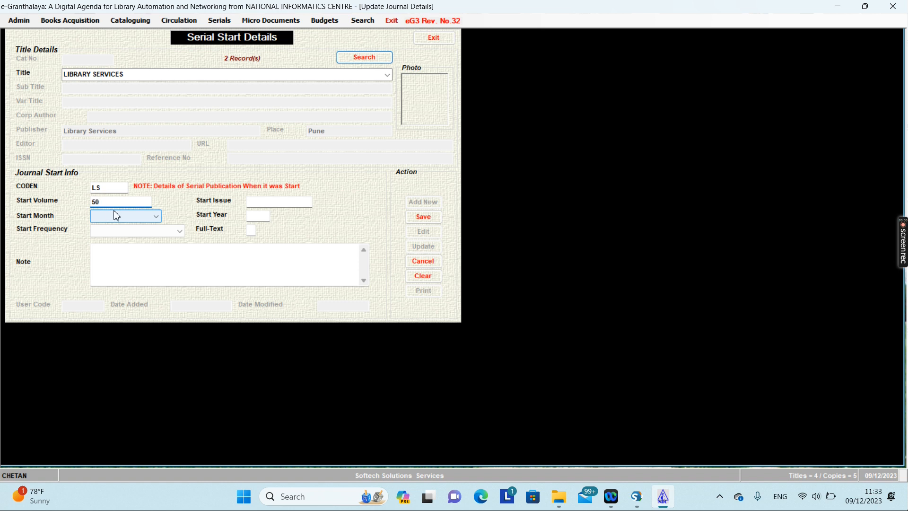
click(249, 203)
text(1)
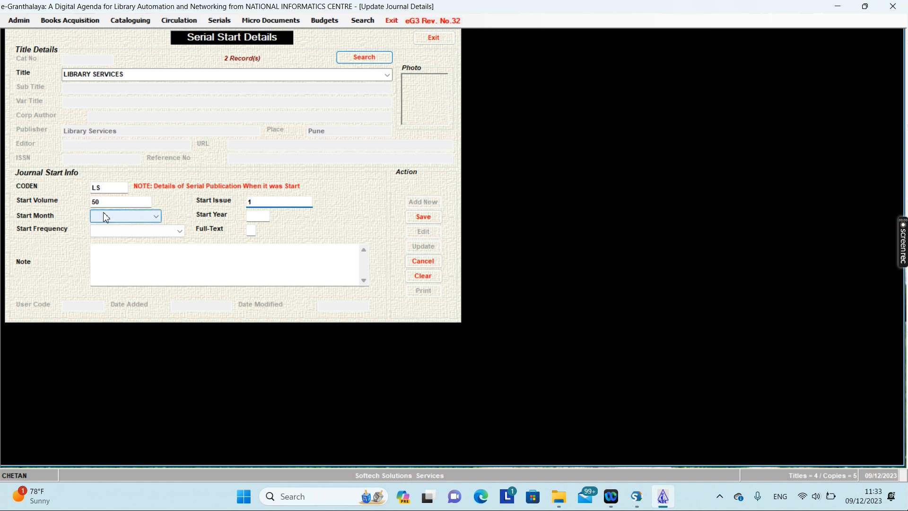
click(106, 217)
click(107, 226)
click(253, 216)
text(2024)
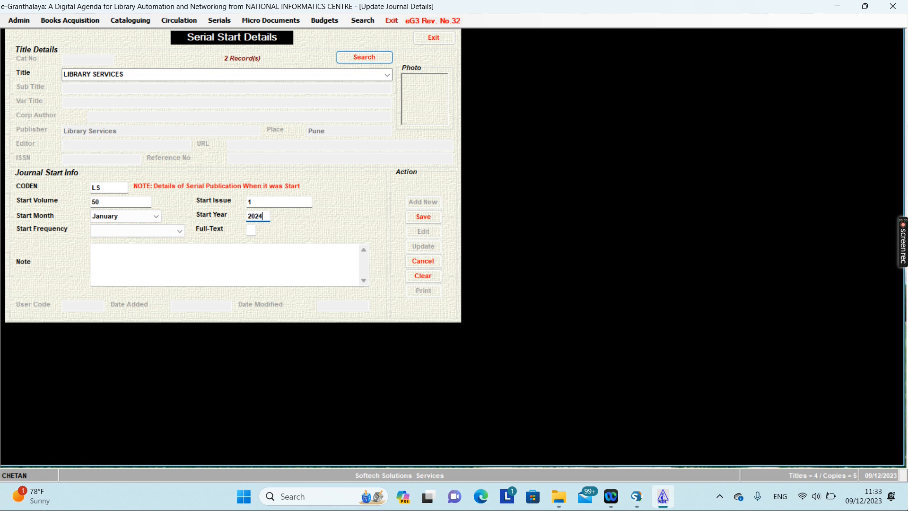
Set frequency to Monthly (12/12) and full-text Y, then save the start details.
click(144, 232)
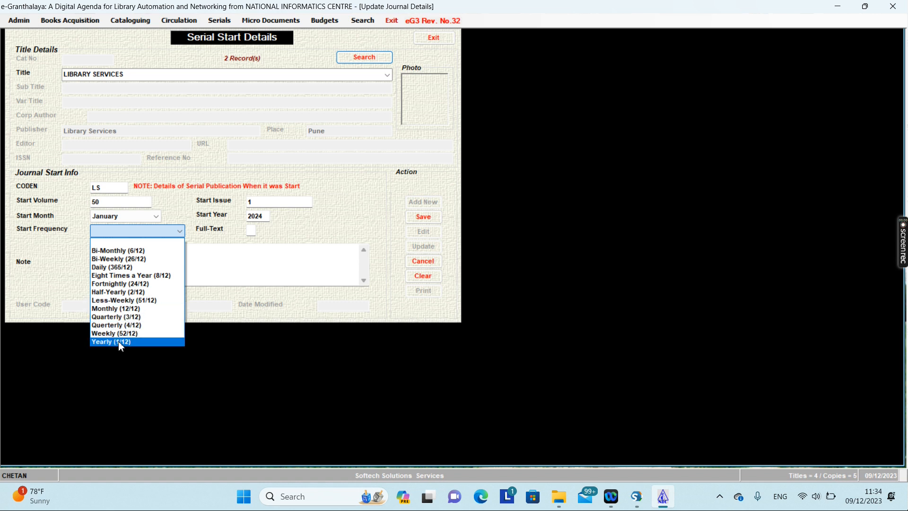
click(123, 309)
click(142, 231)
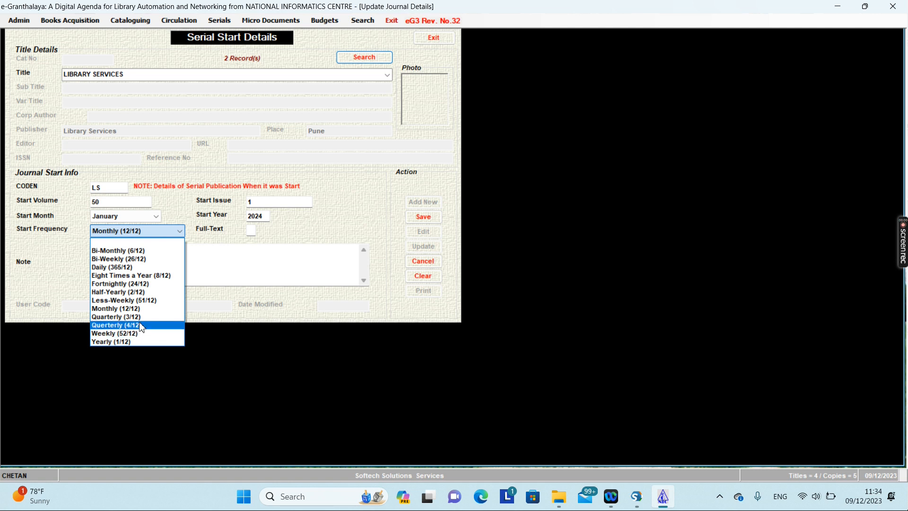
click(142, 307)
click(251, 231)
text(Y)
click(416, 218)
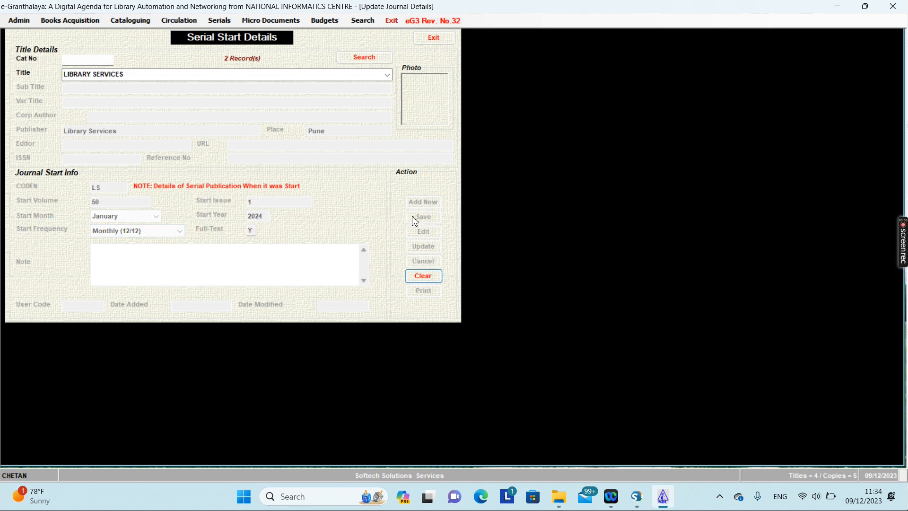
click(222, 22)
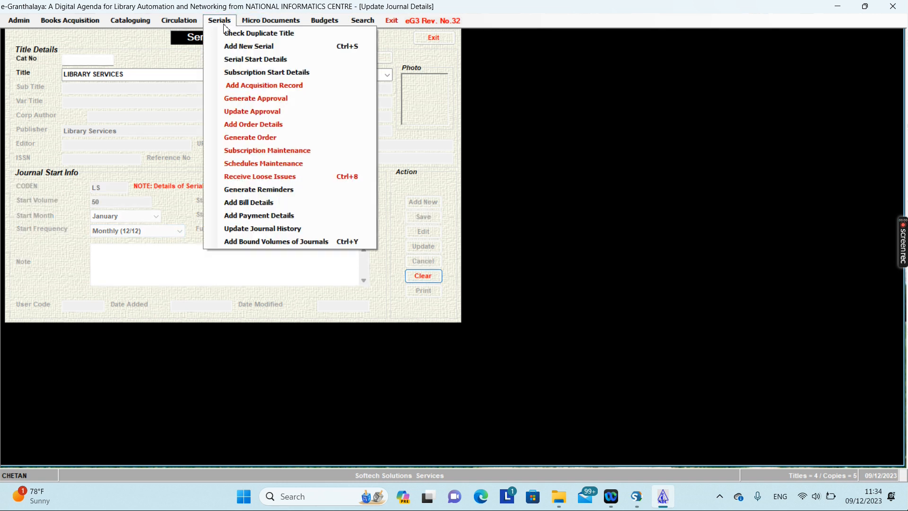
Begin a LIBRARY SERVICES subscription starting volume 50, issue 1, January 2024.
click(247, 76)
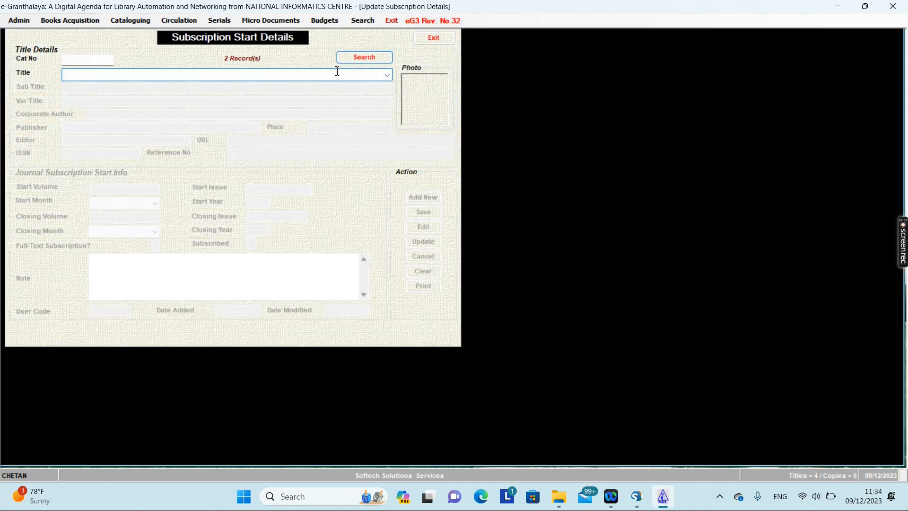
click(387, 75)
click(114, 103)
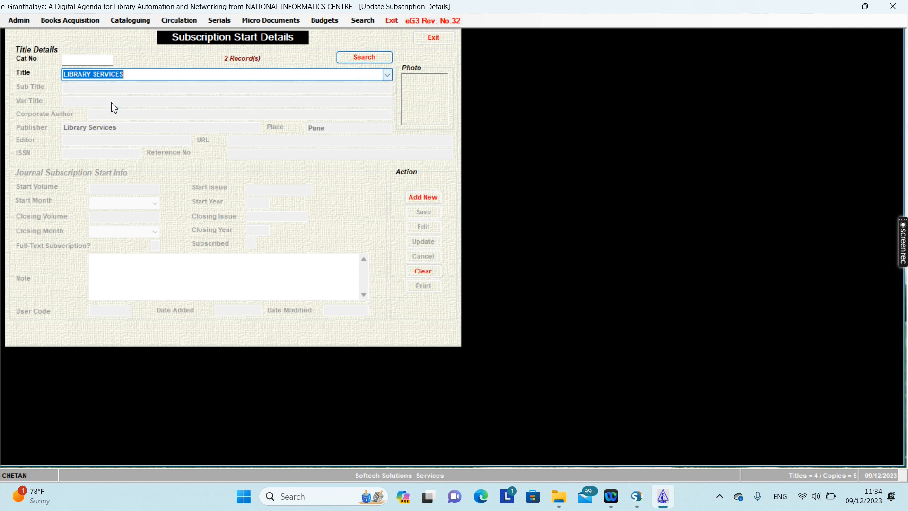
click(424, 197)
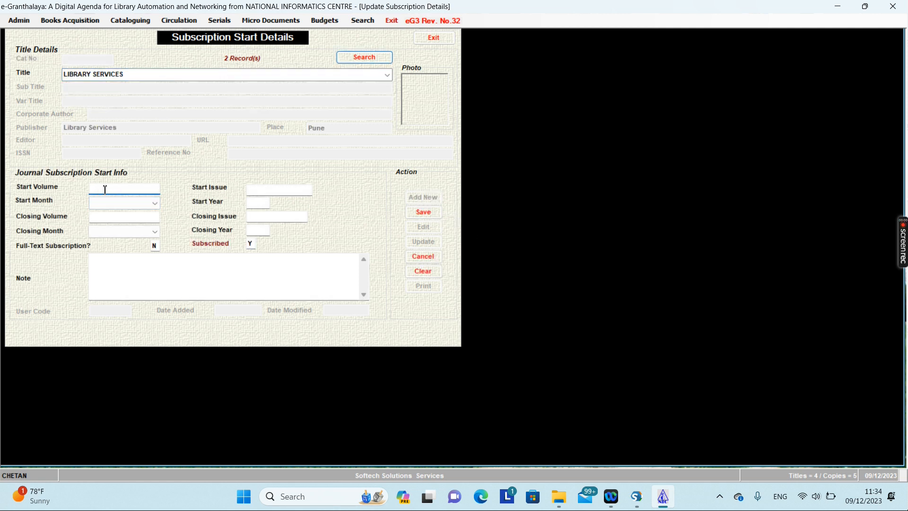
text(01)
click(267, 188)
text(1)
click(111, 188)
text(50)
click(137, 203)
click(142, 211)
click(256, 206)
text(2024)
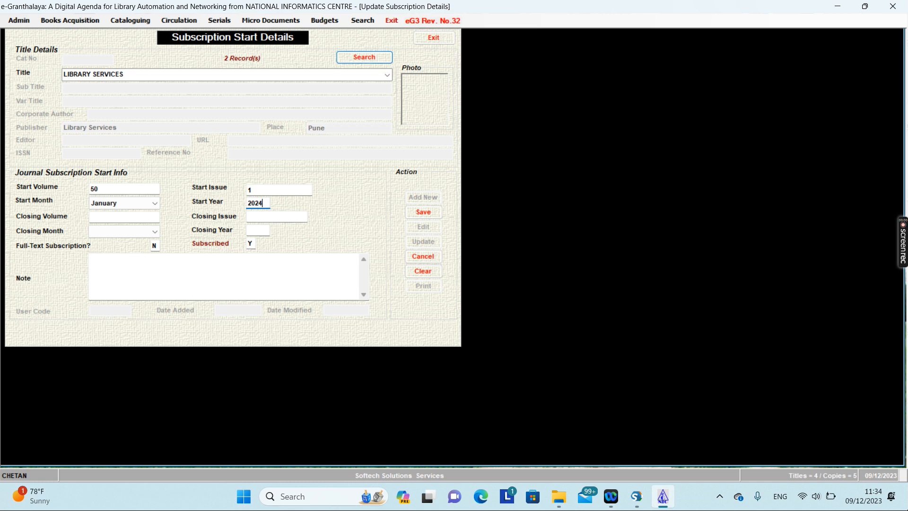
Set the subscription closing to issue 12, December 2024, full-text Y, and save.
click(150, 219)
click(256, 218)
click(119, 231)
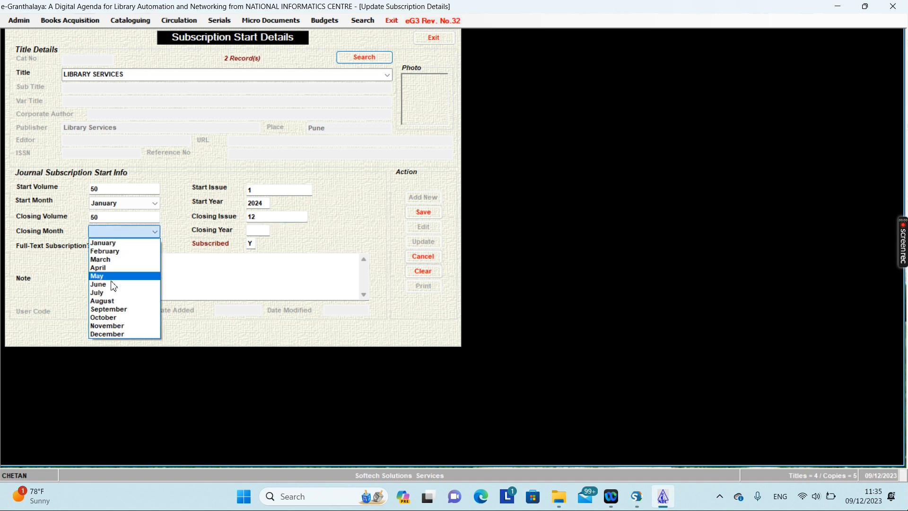
click(109, 334)
click(257, 231)
text(20)
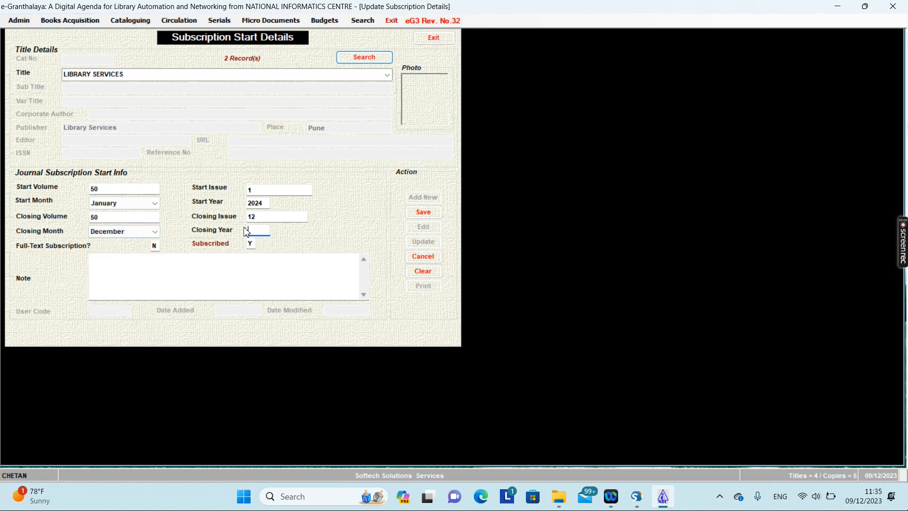
text(24)
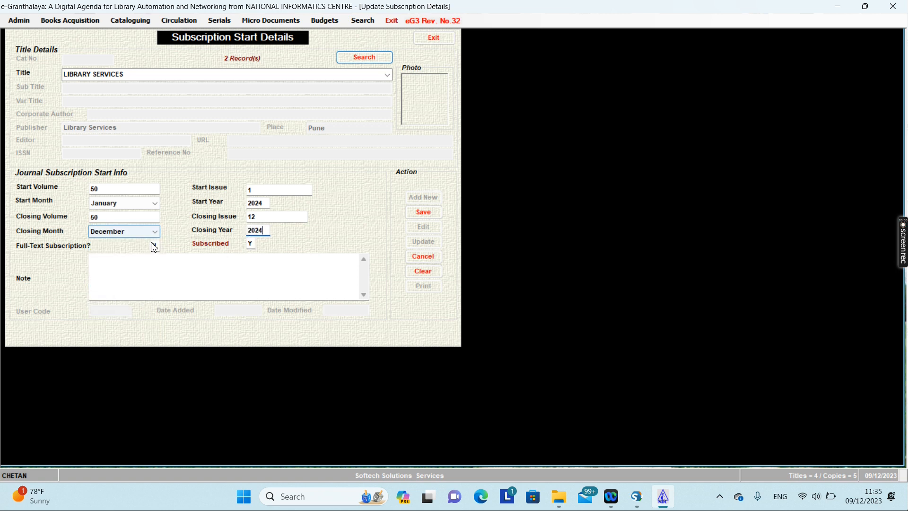
click(153, 245)
text(Y)
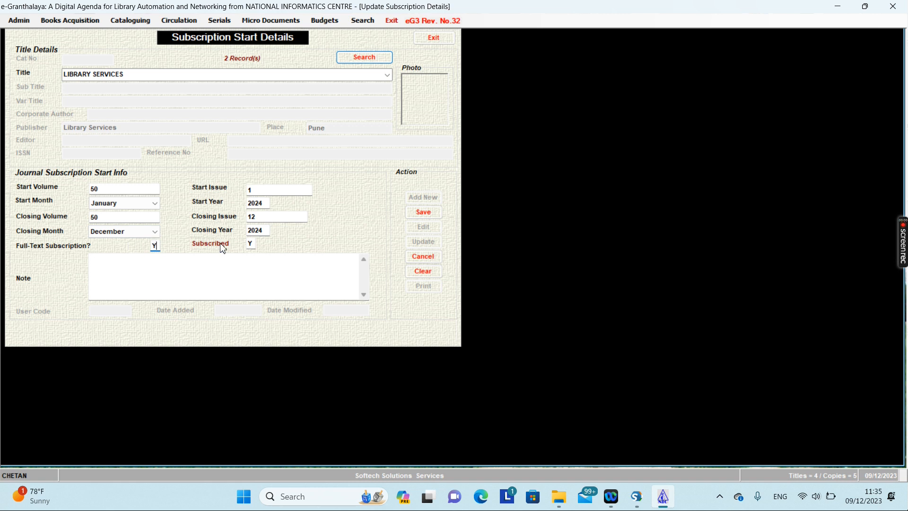
click(424, 213)
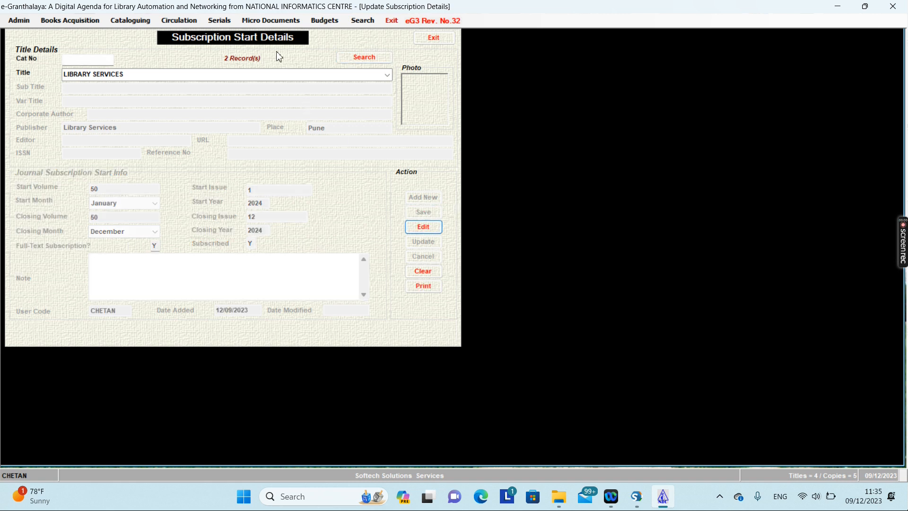
click(223, 21)
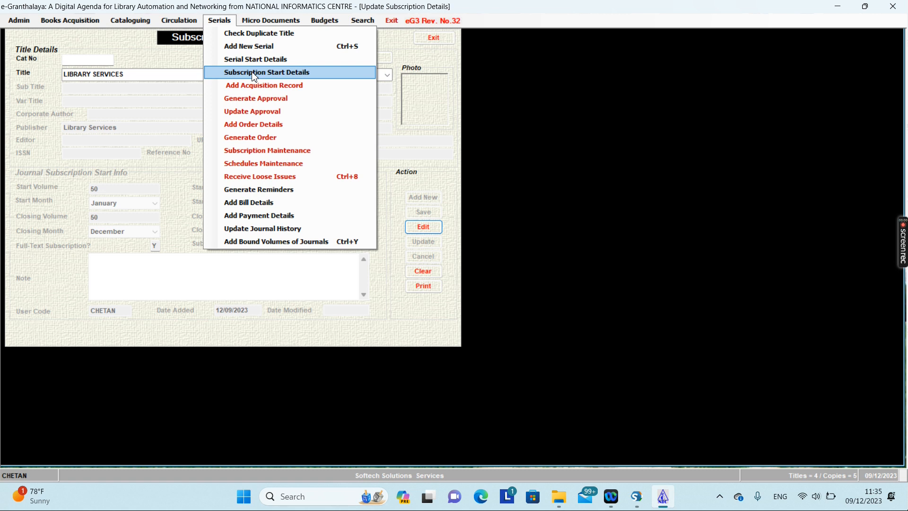
Open Add Acquisition Record and select LIBRARY SERVICES as the serial title.
click(255, 76)
click(217, 22)
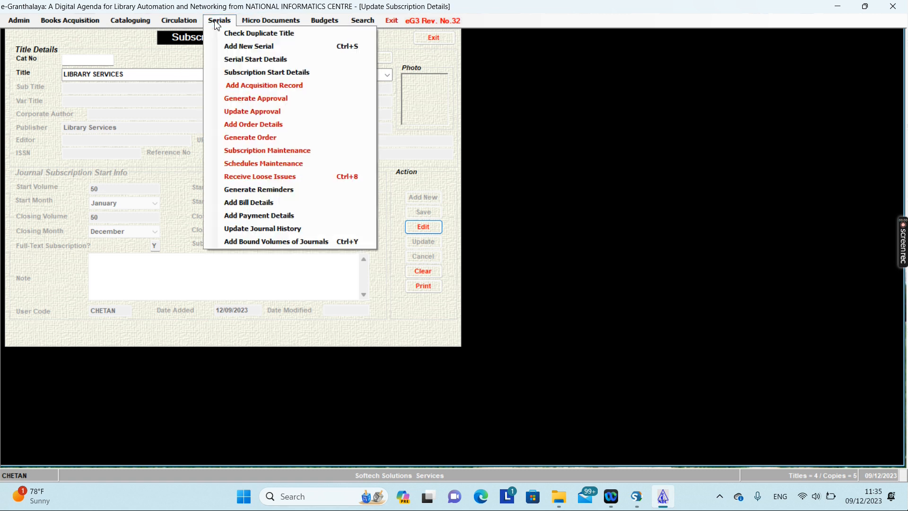
click(244, 87)
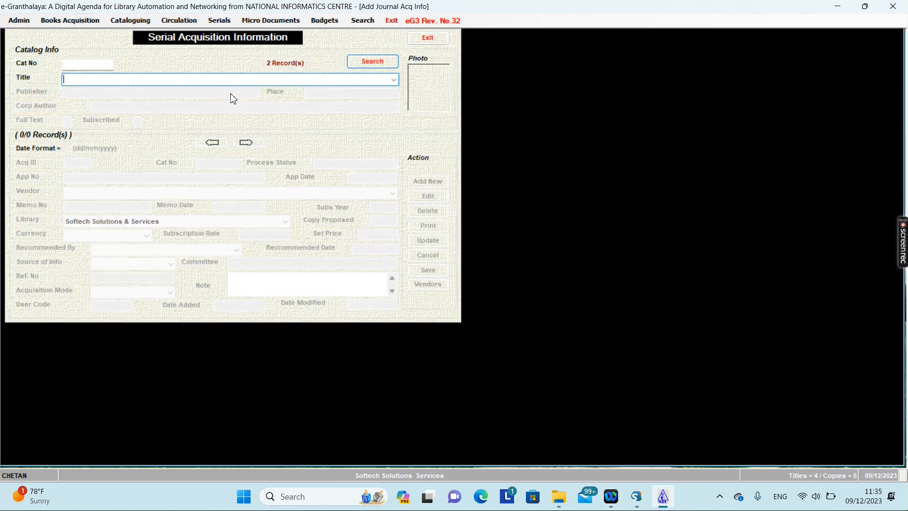
click(393, 79)
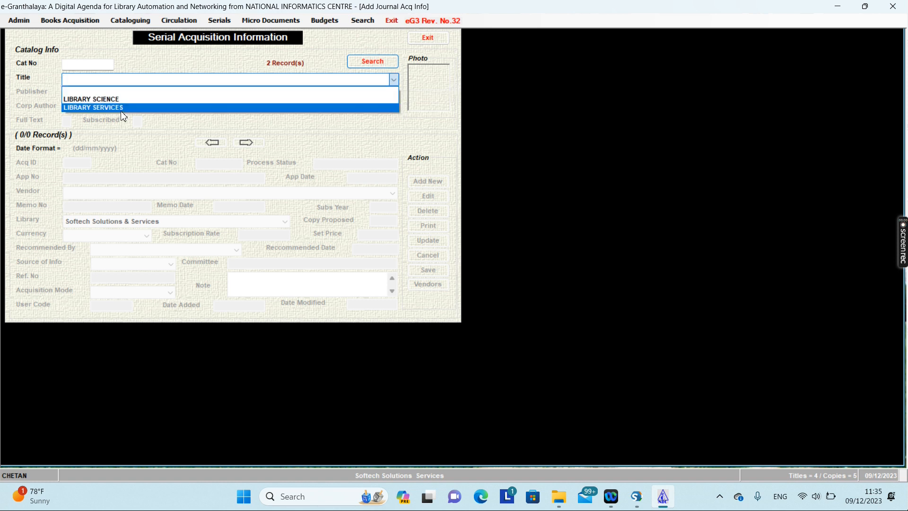
click(95, 108)
Start a new entry: App No APR/03, vendor Magezine Supplier, Subs Year 2024, one copy proposed.
click(428, 181)
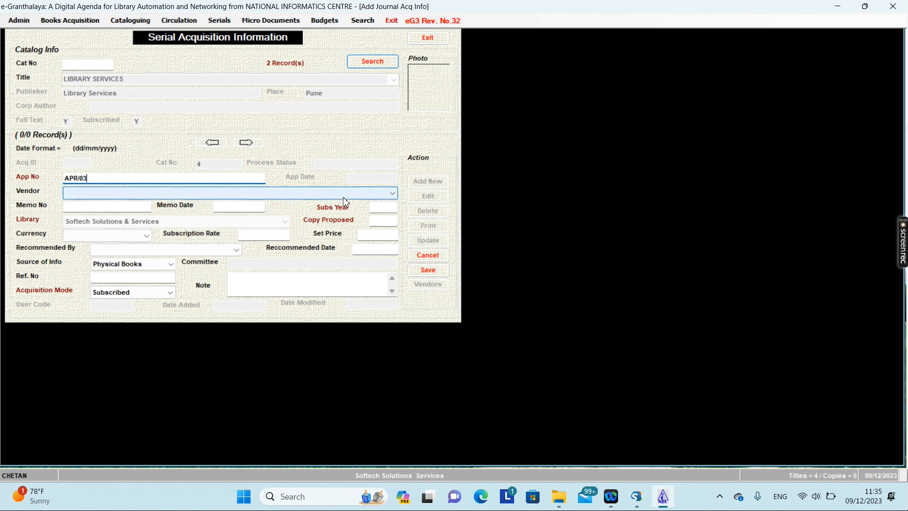
click(392, 193)
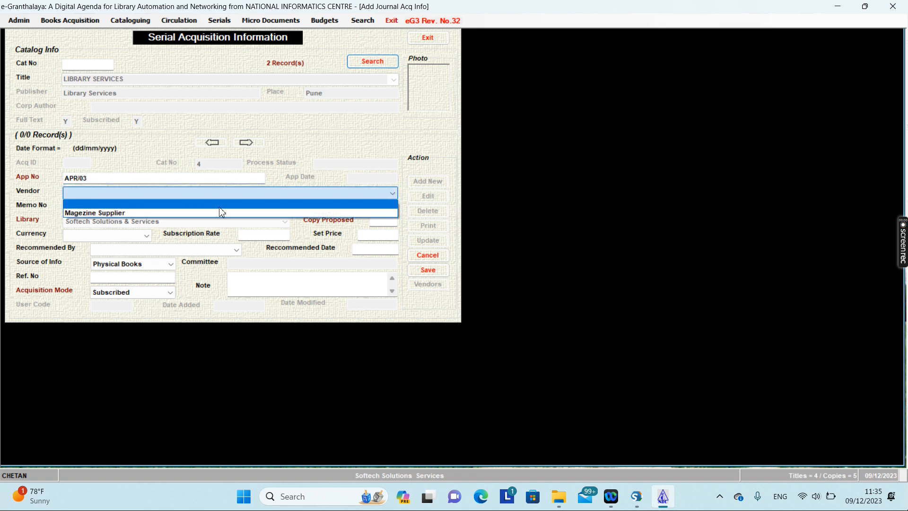
click(137, 214)
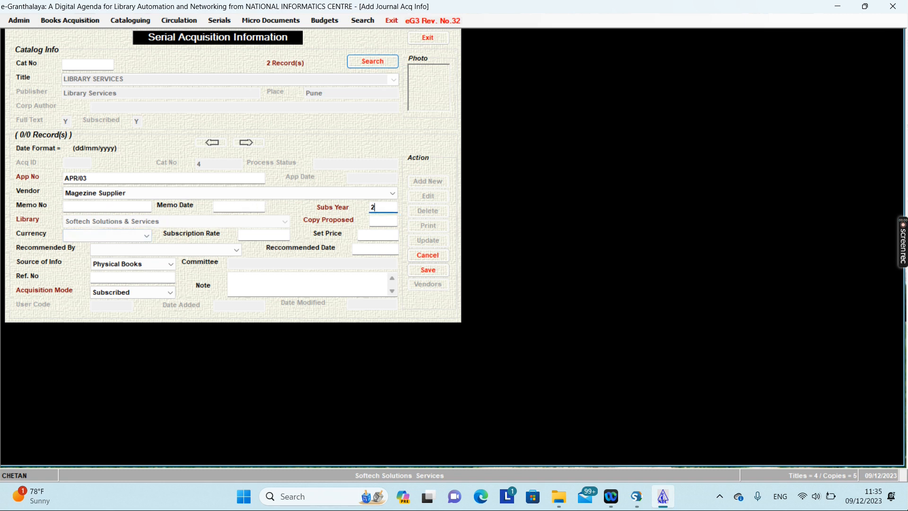
click(375, 221)
Save the acquisition and start approval APR/03 with the APPROVAL FORM letter text.
click(435, 275)
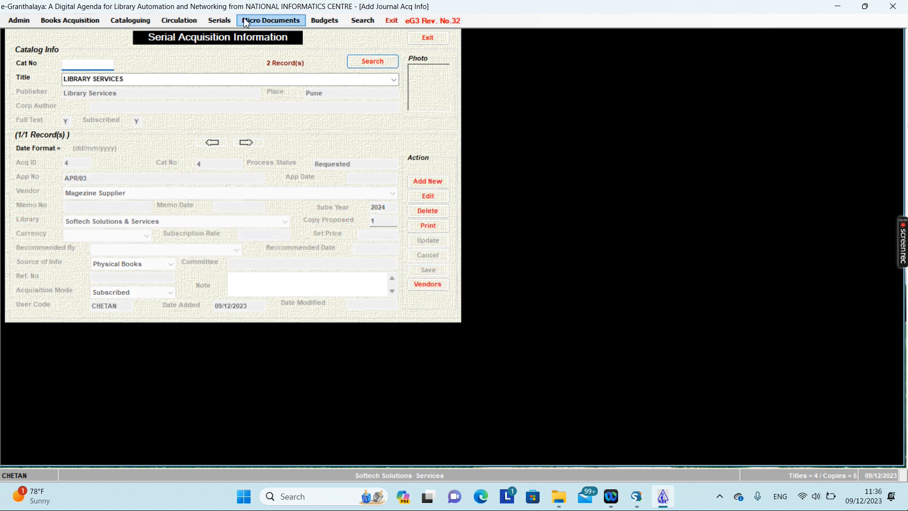
click(218, 22)
click(244, 98)
click(169, 65)
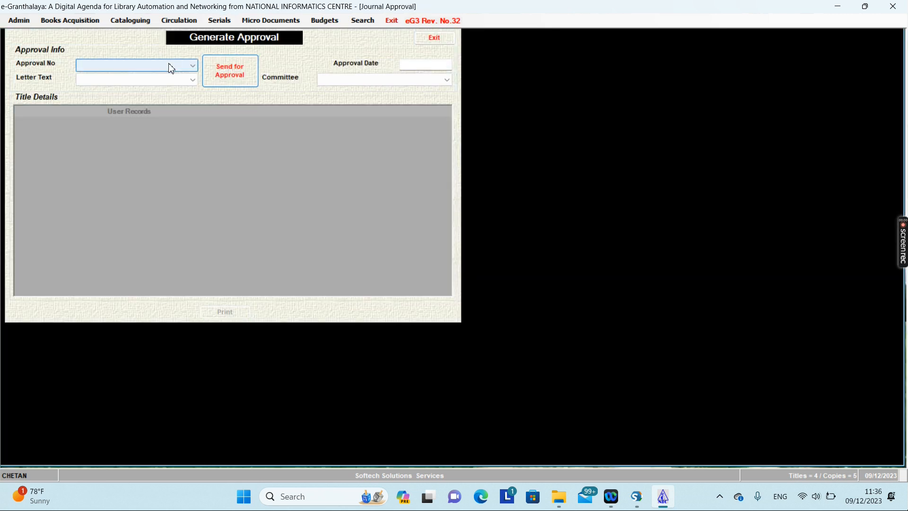
click(116, 85)
click(116, 81)
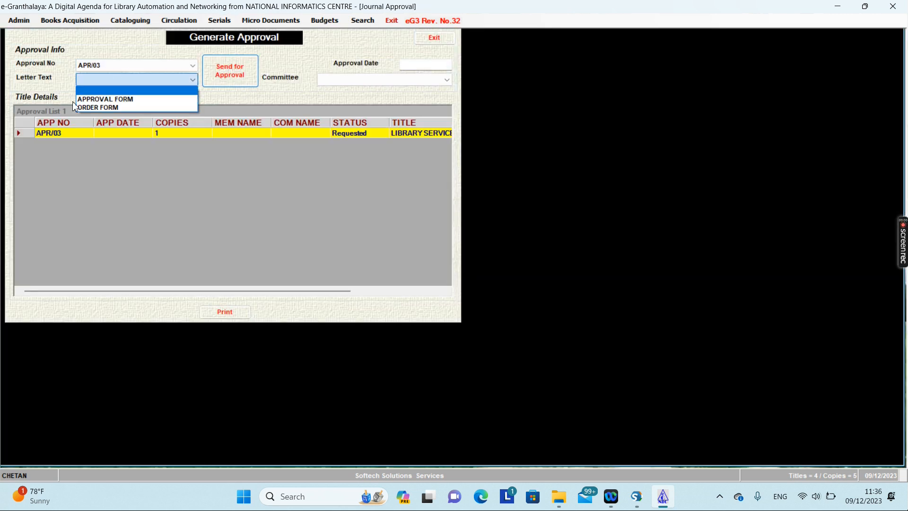
click(115, 101)
Send APR/03 to the Library Committee dated 01/01/2024, then close the approval form.
click(384, 83)
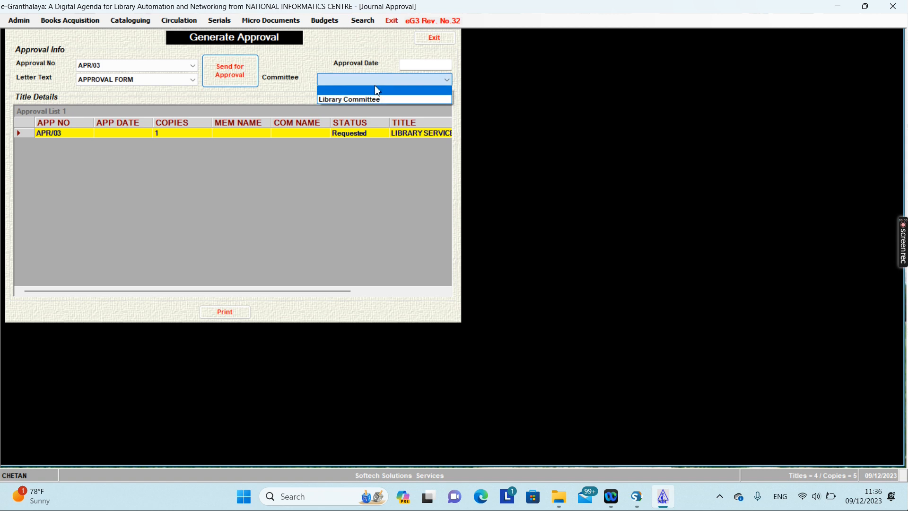
click(351, 99)
click(426, 66)
text(01/01/2024)
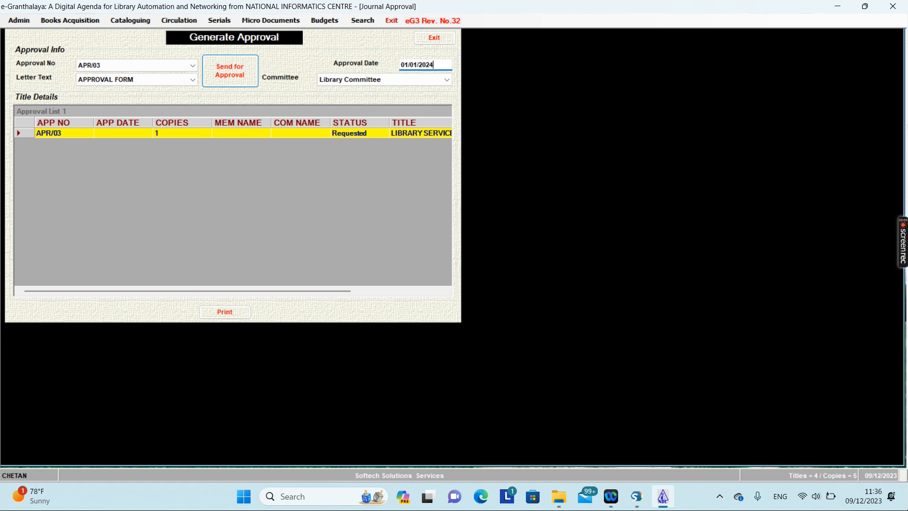
click(213, 85)
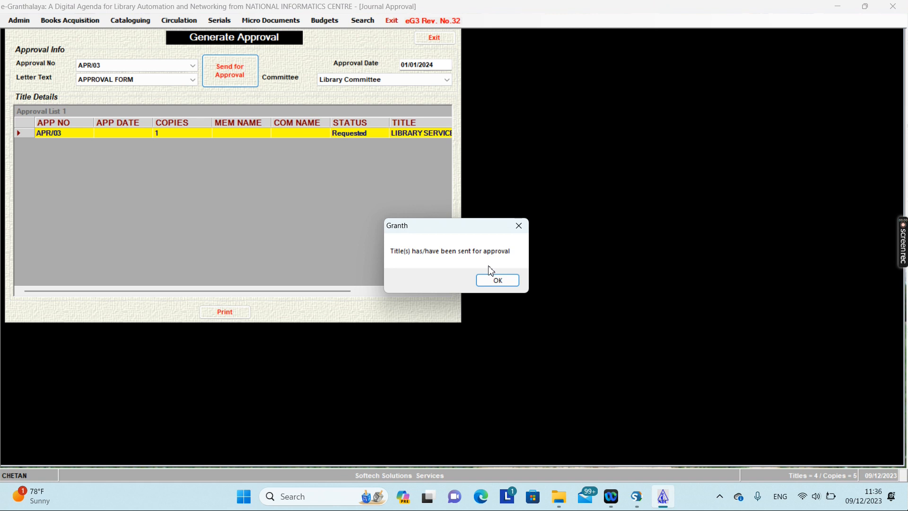
click(498, 282)
click(364, 135)
click(442, 40)
Load approval APR/03, tick LIBRARY SERVICES (2024, one copy) and update the approval.
click(221, 21)
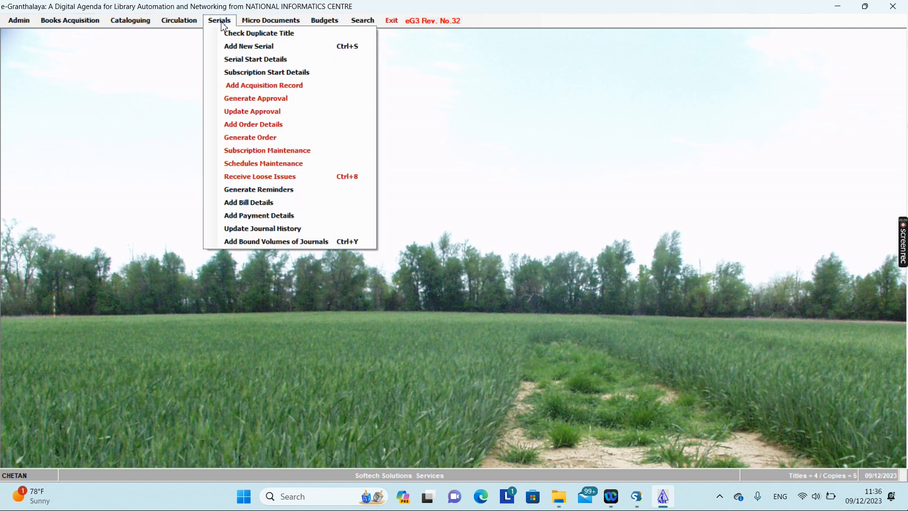
click(256, 112)
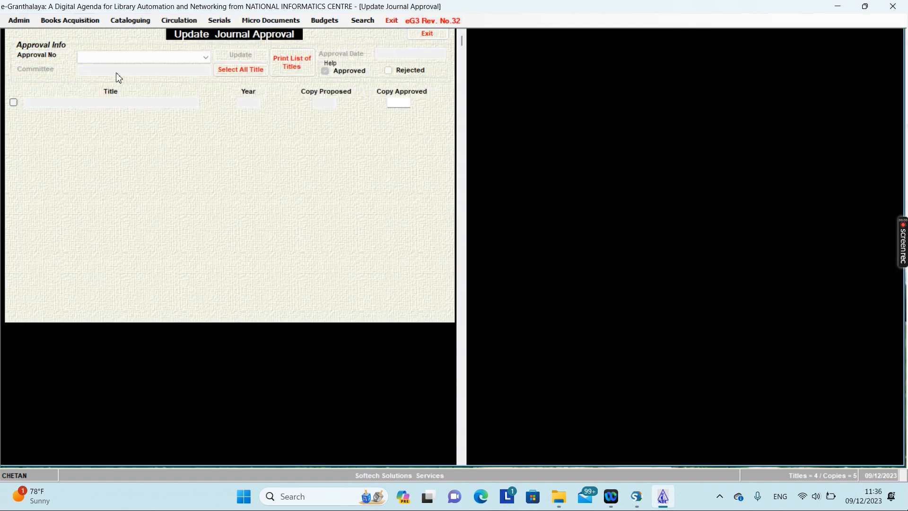
click(108, 56)
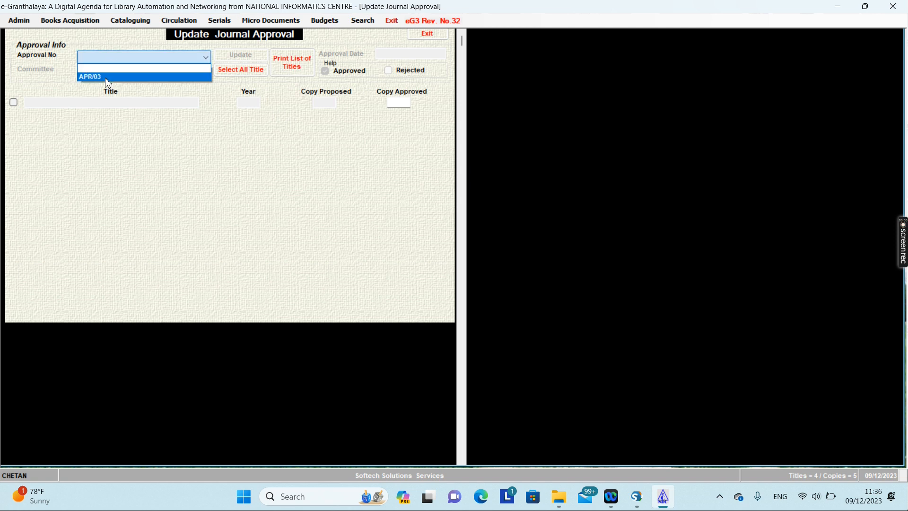
click(107, 78)
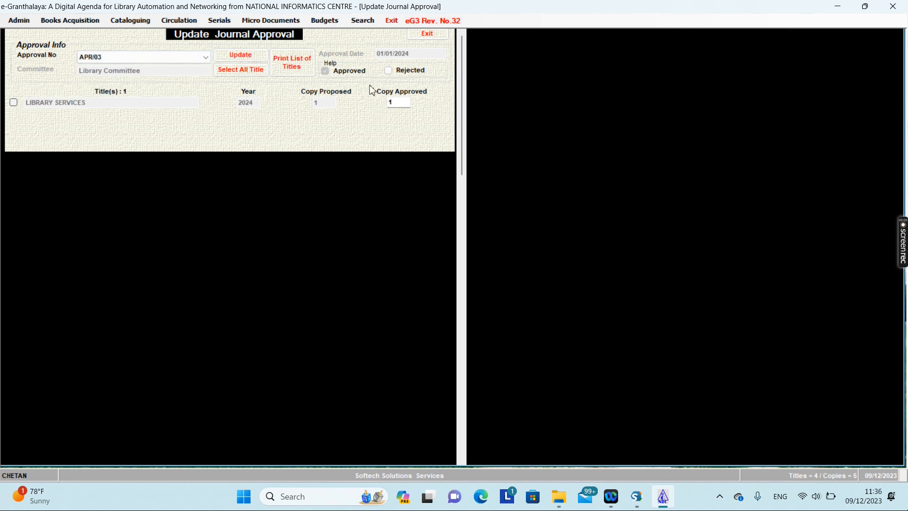
click(14, 103)
click(251, 56)
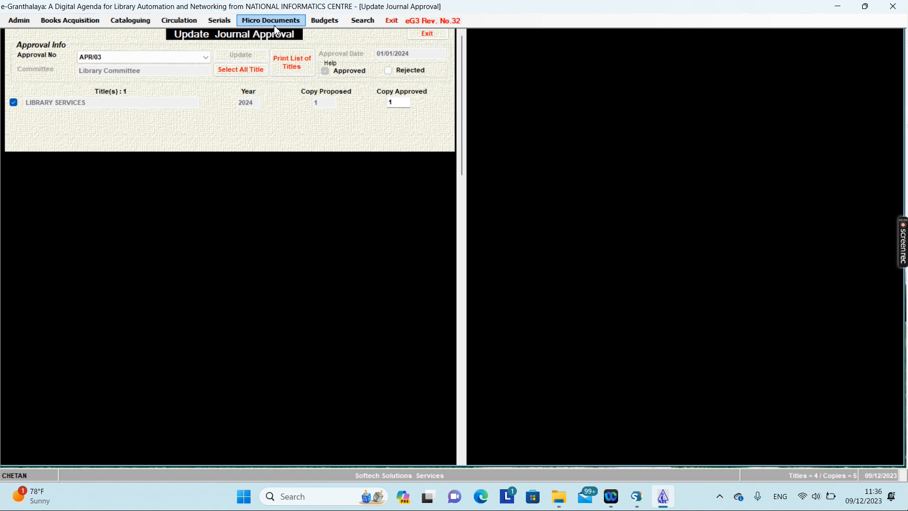
click(219, 21)
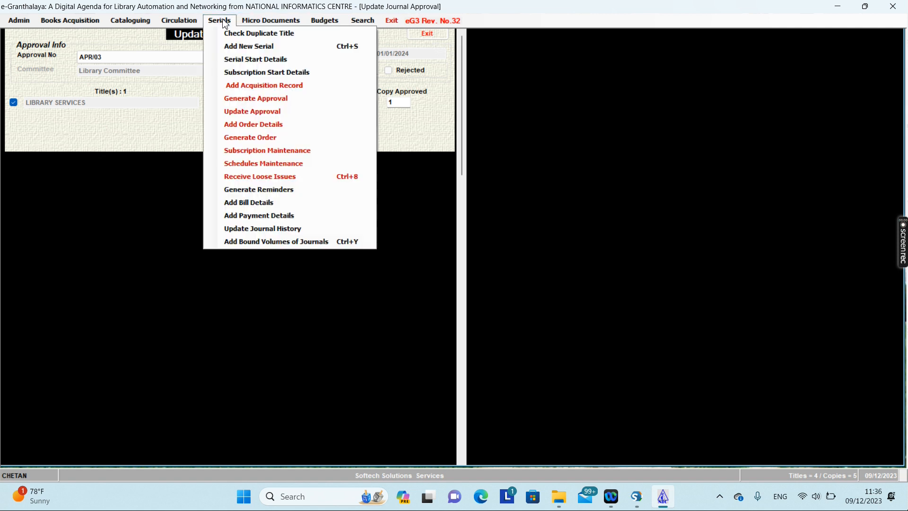
Enter order number ORD/03 for LIBRARY SERVICES, save it, and close the order form.
click(255, 128)
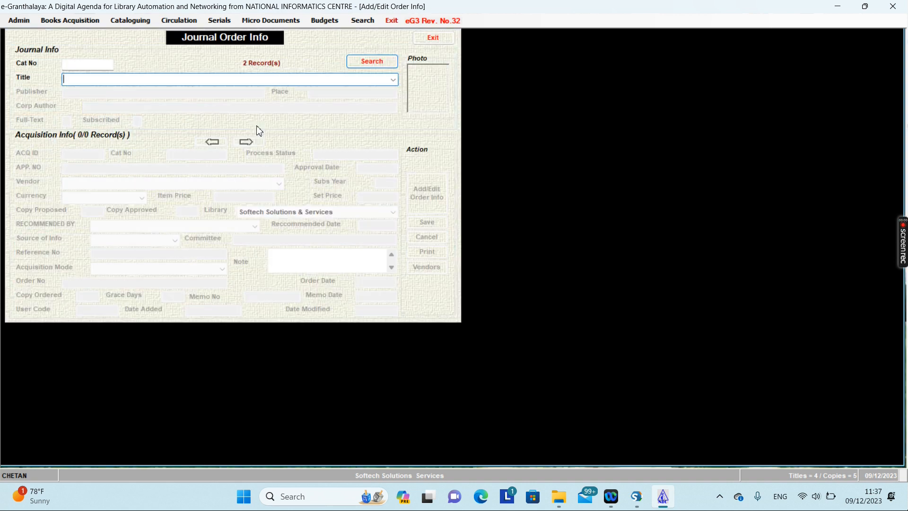
click(393, 80)
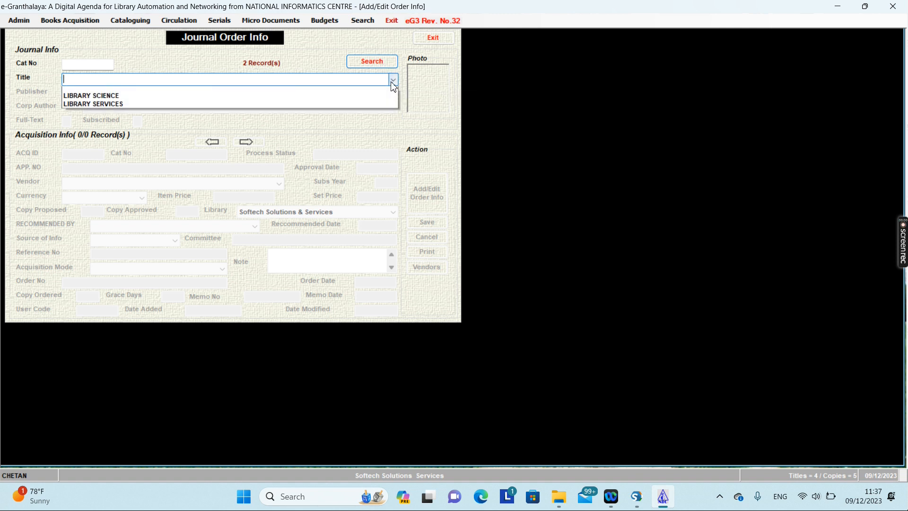
click(124, 107)
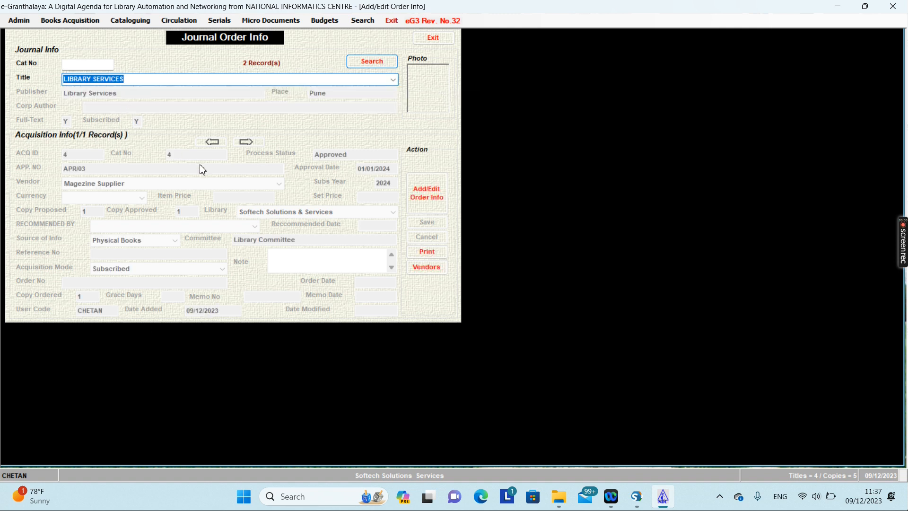
click(436, 203)
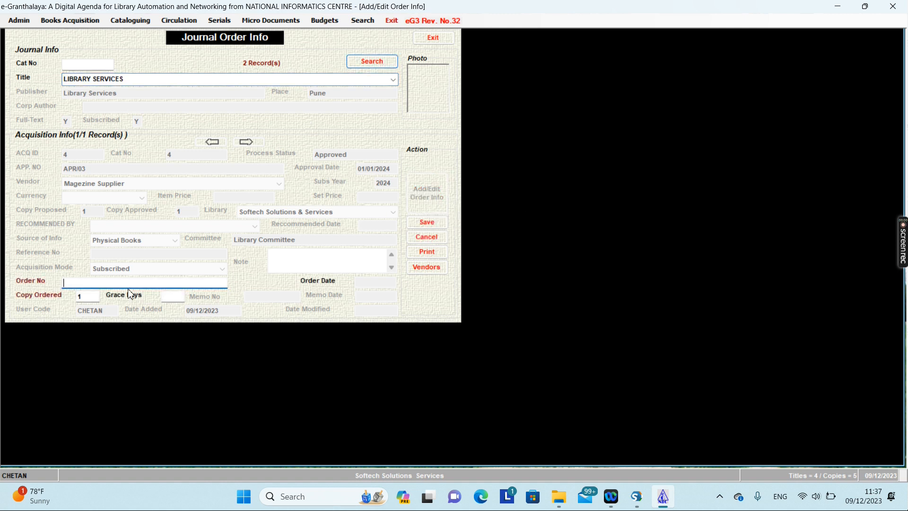
text(ORD/03)
click(430, 227)
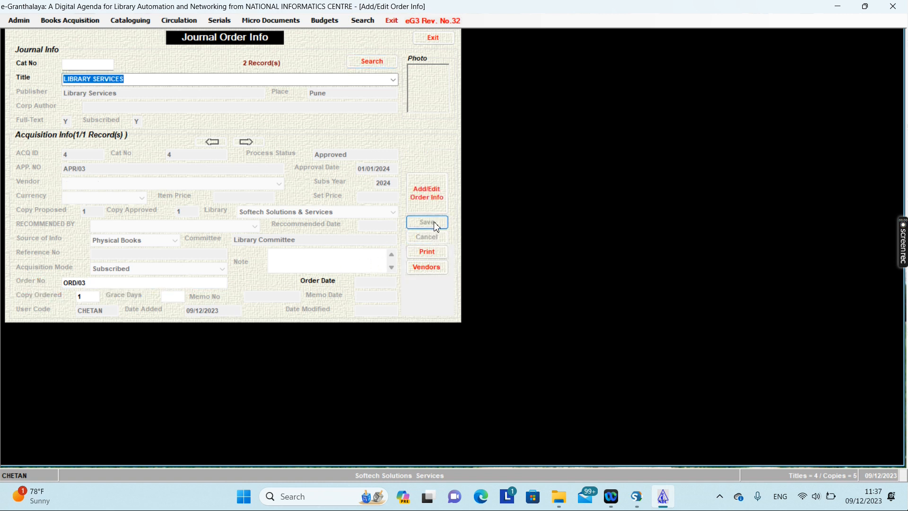
click(425, 42)
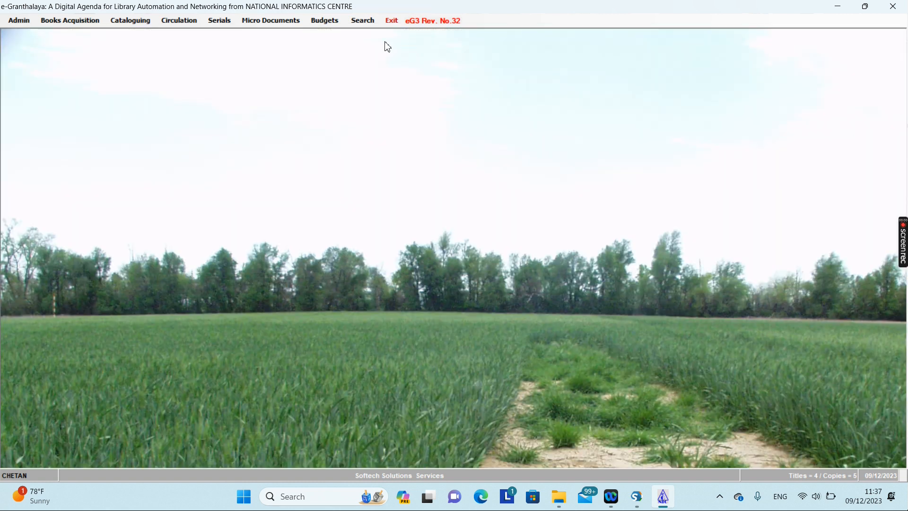
Begin journal order ORD/03 using the ORDER FORM letter text.
click(219, 19)
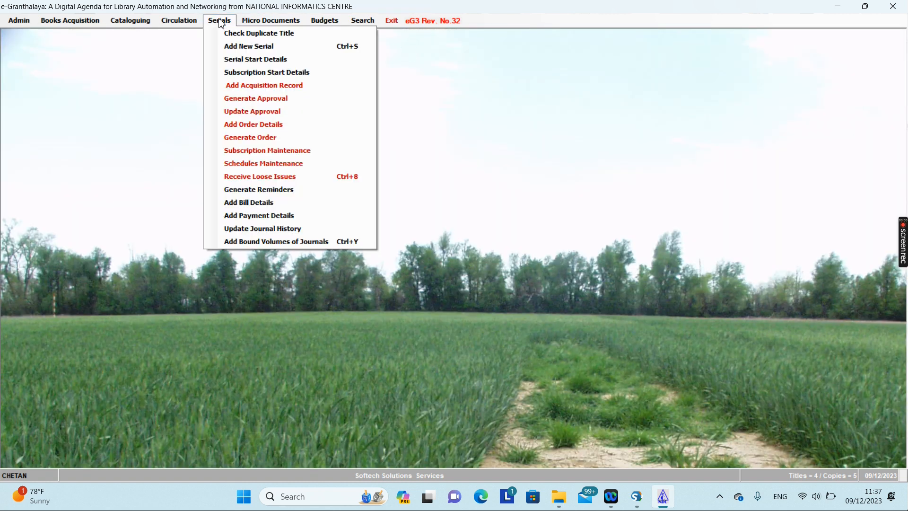
click(240, 140)
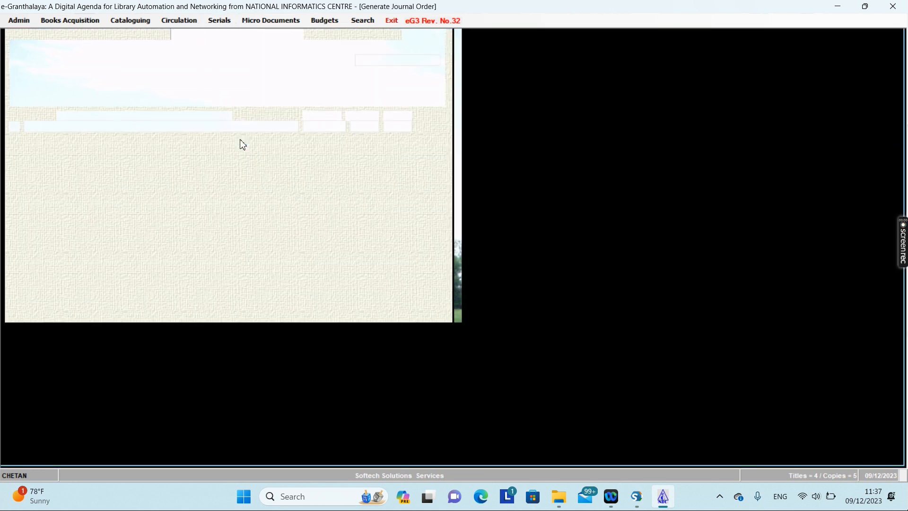
click(184, 63)
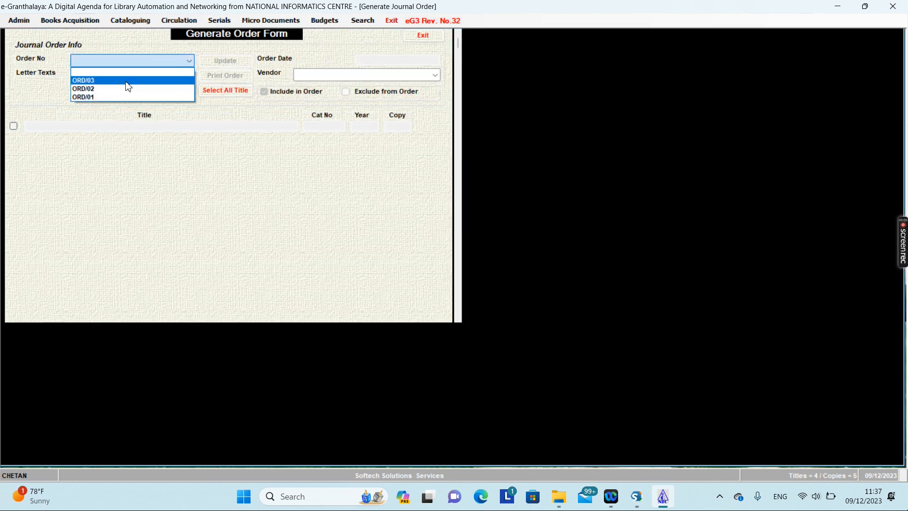
click(127, 81)
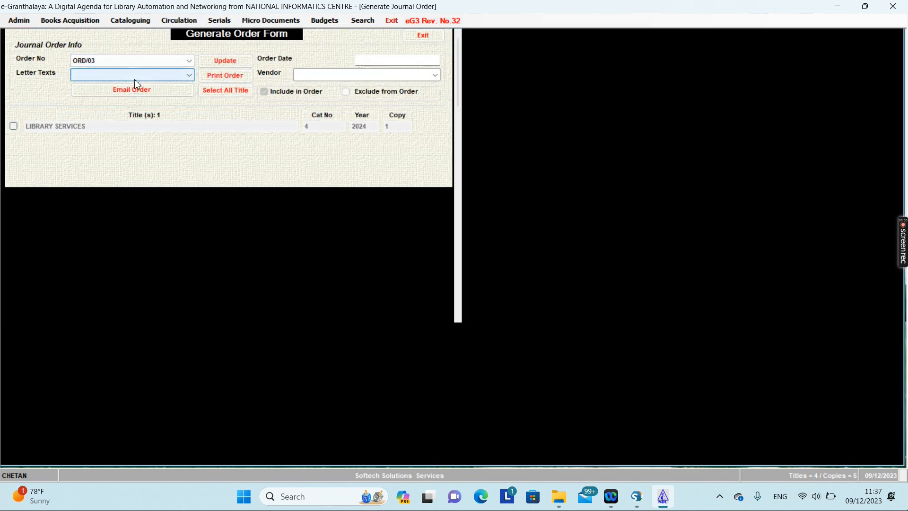
click(108, 73)
click(104, 104)
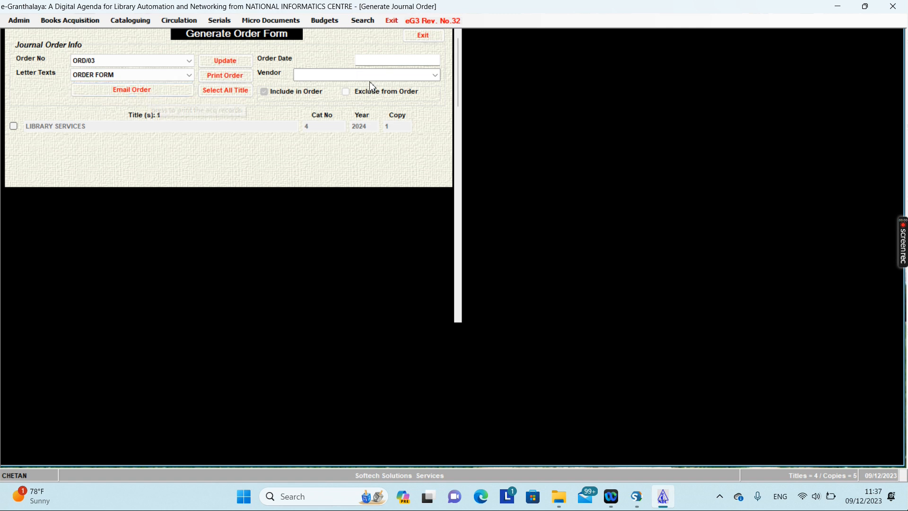
Set vendor Magezine Supplier and date 01/01/2024, include LIBRARY SERVICES, and process the order.
click(419, 76)
click(438, 78)
click(334, 93)
click(383, 61)
text(01/01/2024)
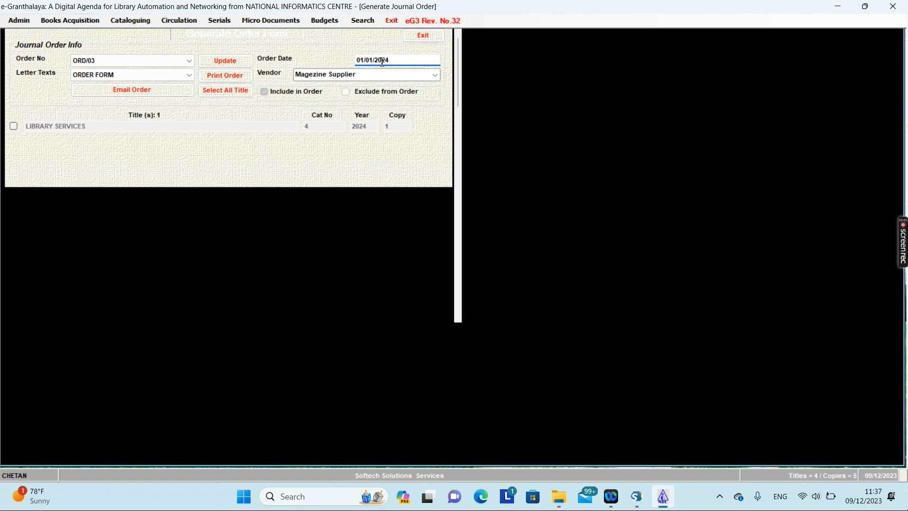
click(14, 127)
click(247, 65)
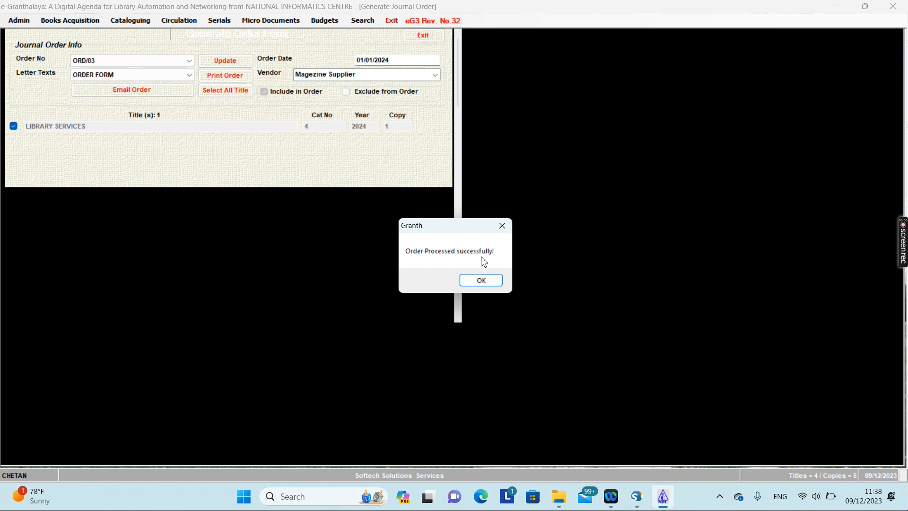
click(487, 281)
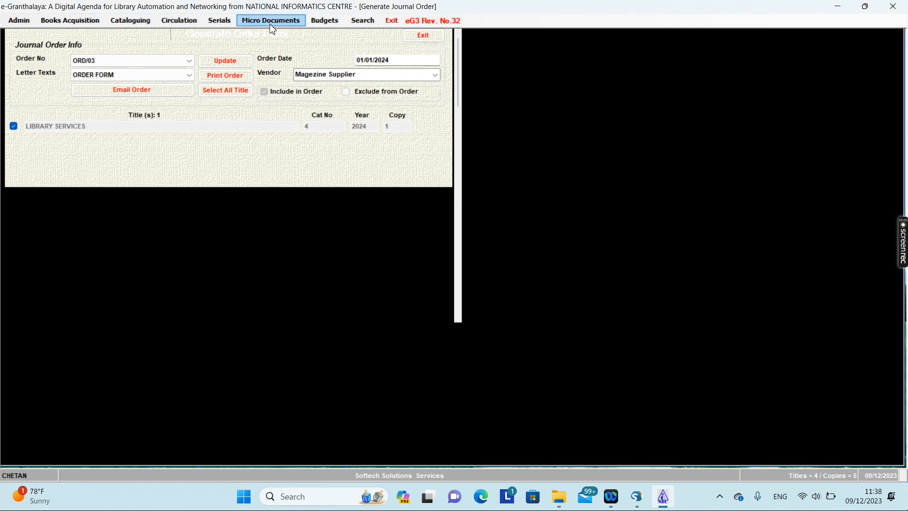
Load LIBRARY SERVICES in Subscription Maintenance and begin a blank subscription record.
click(228, 23)
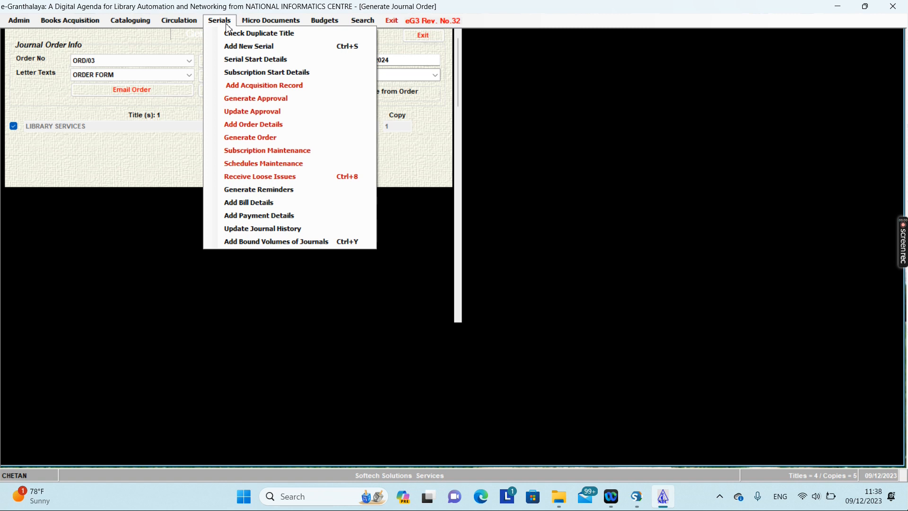
click(245, 138)
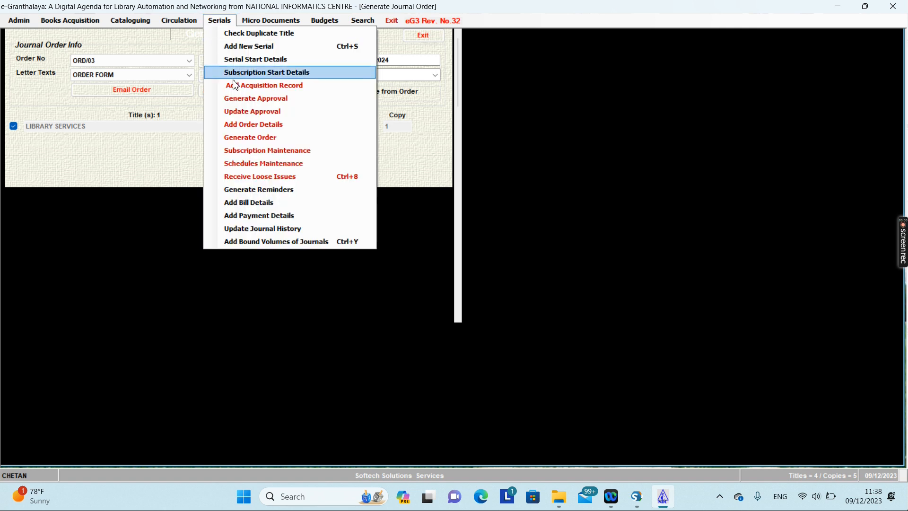
click(252, 151)
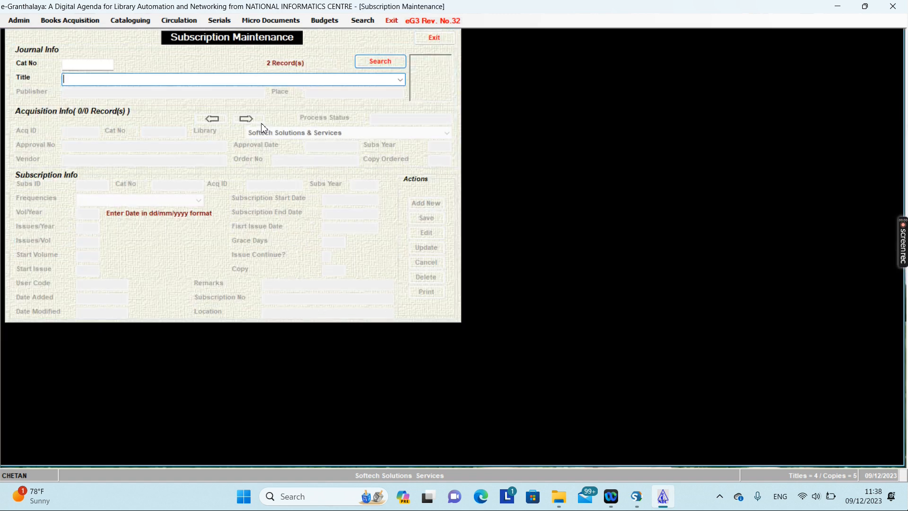
click(400, 80)
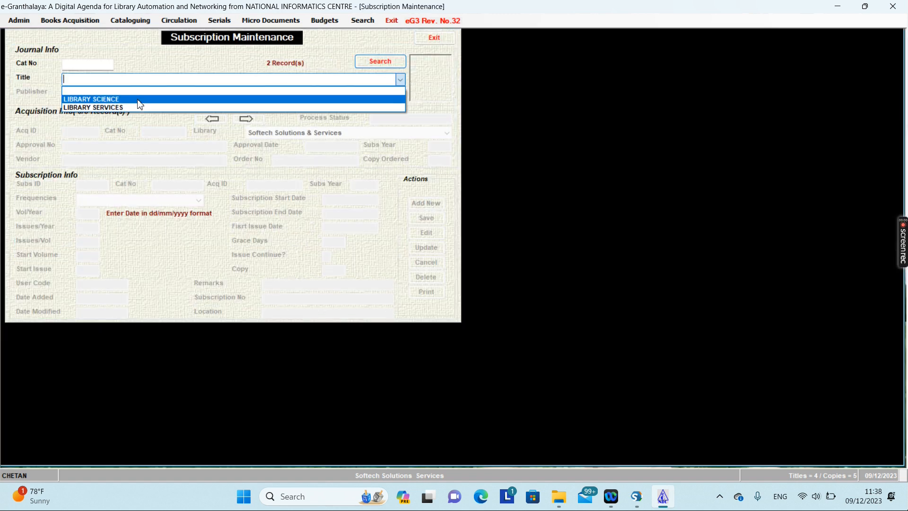
click(123, 107)
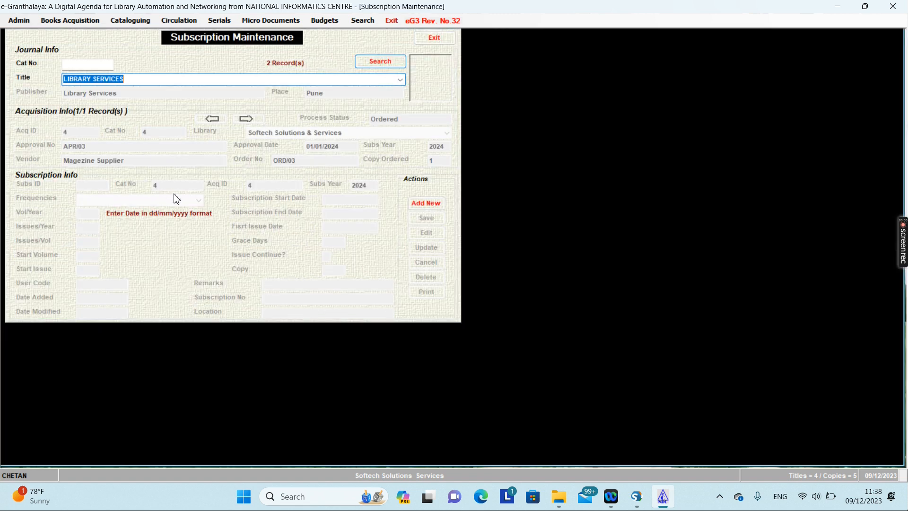
click(430, 205)
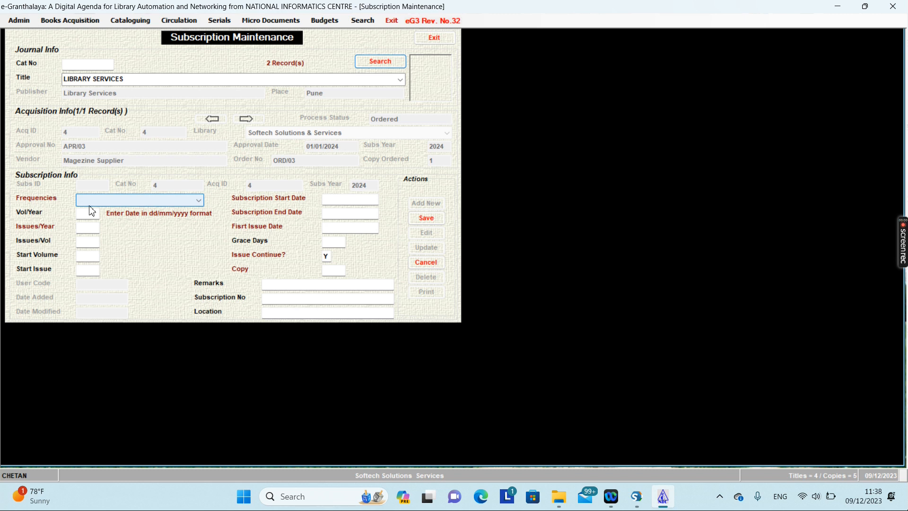
Set frequency to Monthly (12/12) with subscription dates 01/01/2024 to 10/12/2024.
click(143, 199)
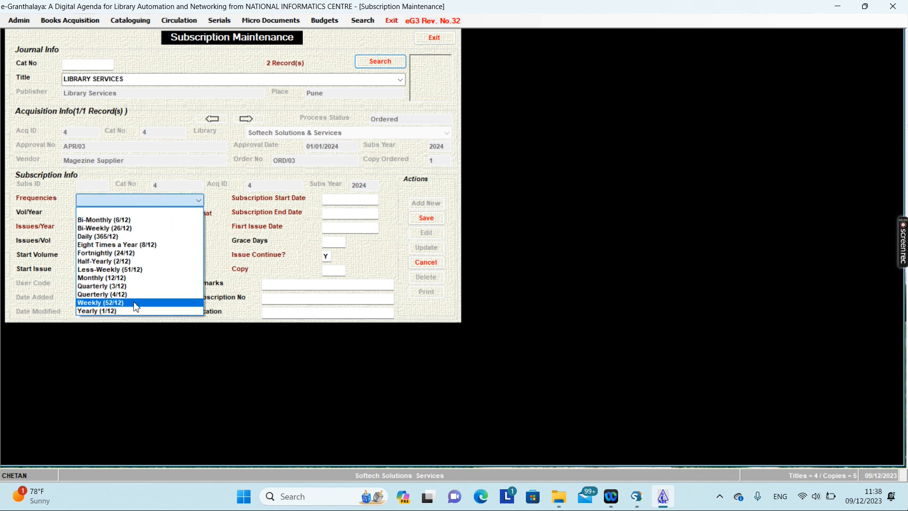
click(138, 278)
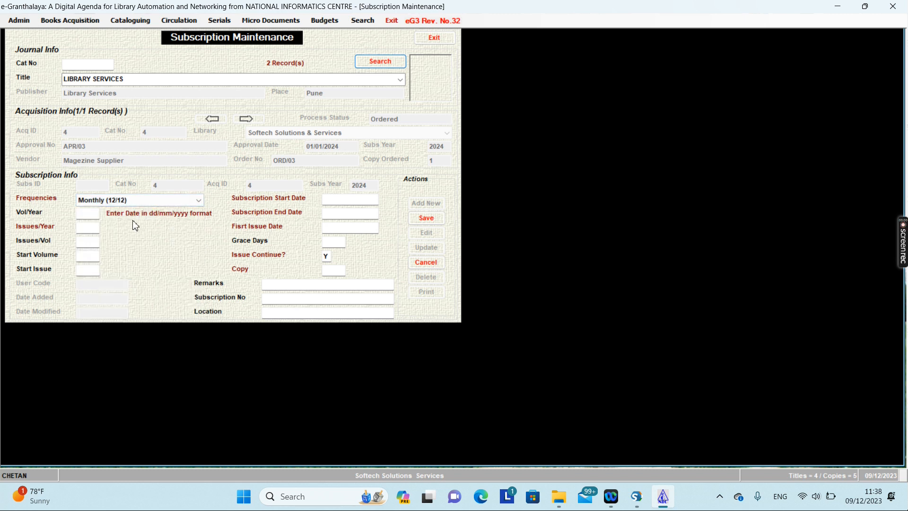
click(333, 201)
text(01/01/2024)
key(Tab)
text(10/01/20)
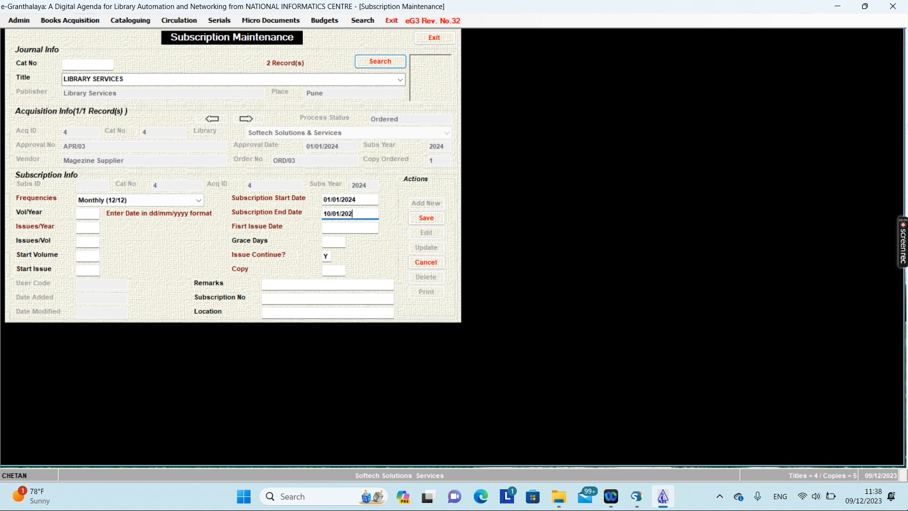
key(BackSpace)
key(BackSpace)
key(BackSpace)
key(BackSpace)
key(BackSpace)
key(BackSpace)
text(12/2024)
Fill in issues per year, first issue date 01/01/2024 and 1 copy, then save the subscription.
click(81, 231)
text(2024)
click(334, 229)
text(01/01/202)
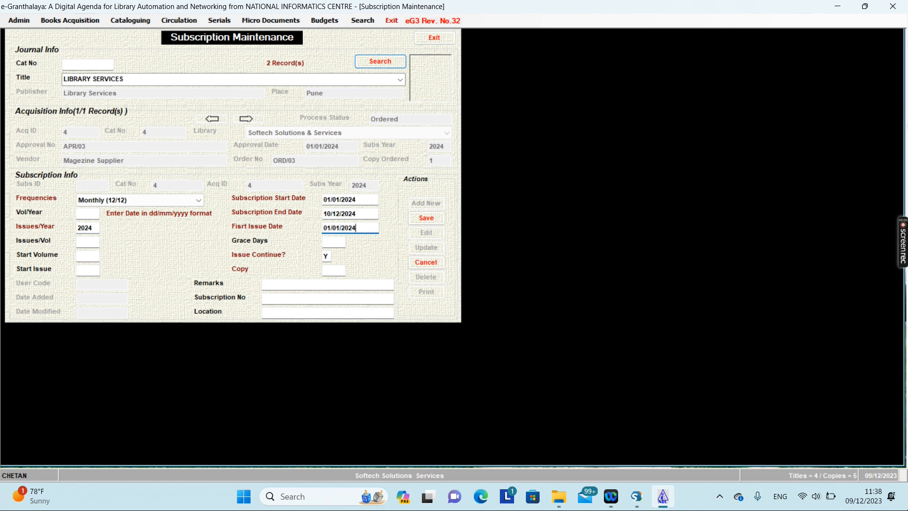
click(333, 270)
text(1)
click(425, 219)
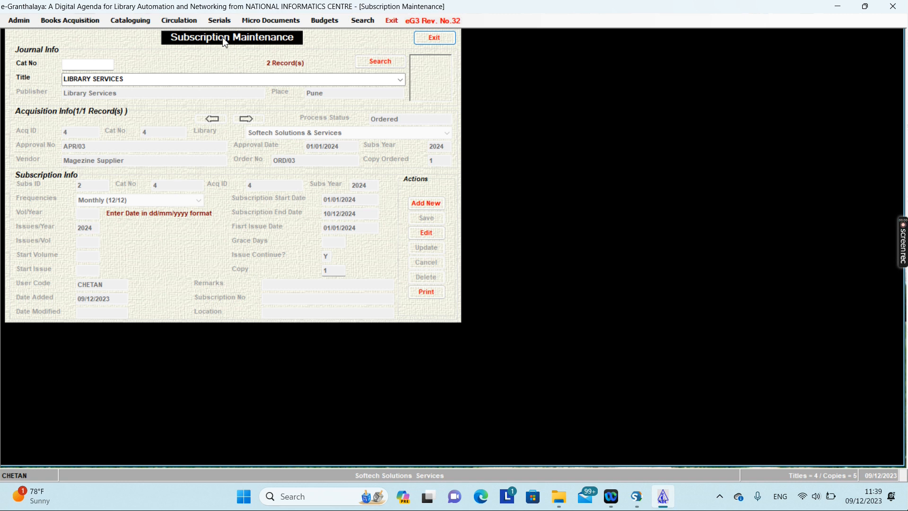
click(219, 20)
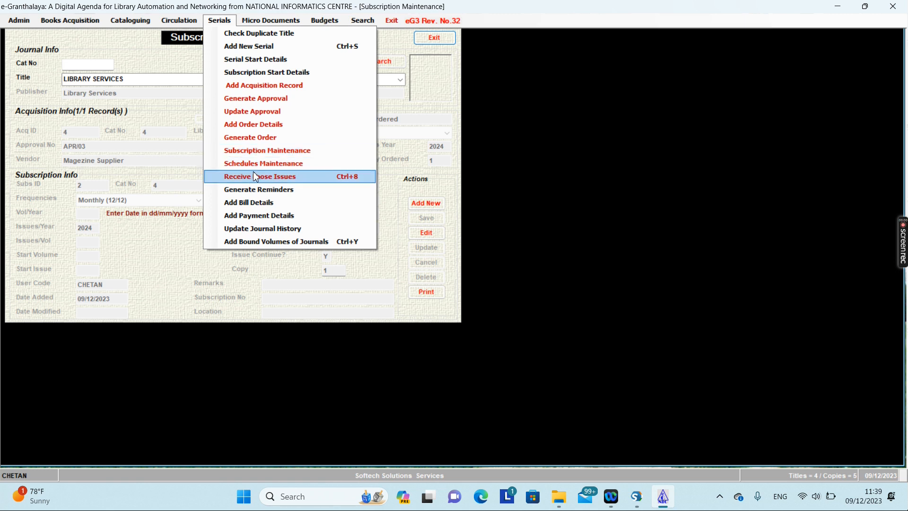
Search 2024 subscriptions in Schedules Maintenance, load LIBRARY SERVICES, and start a new loose issue.
click(271, 168)
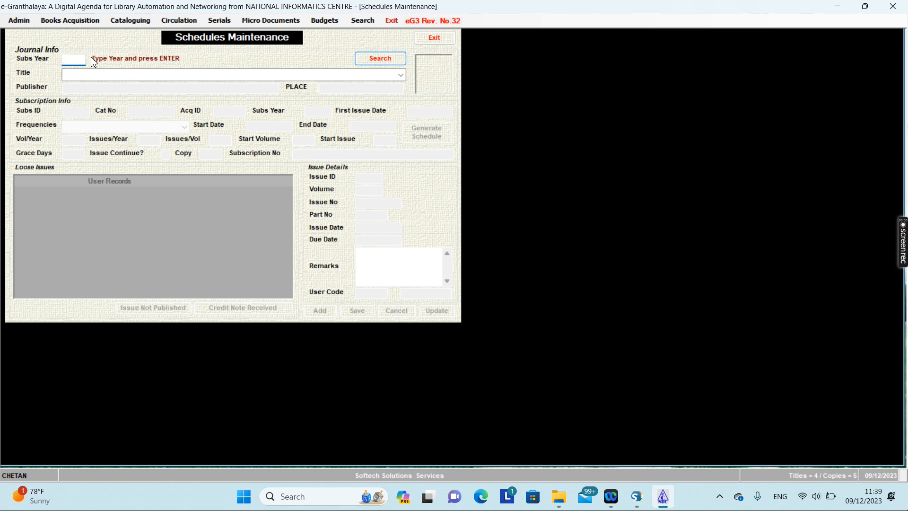
text(2023)
click(381, 59)
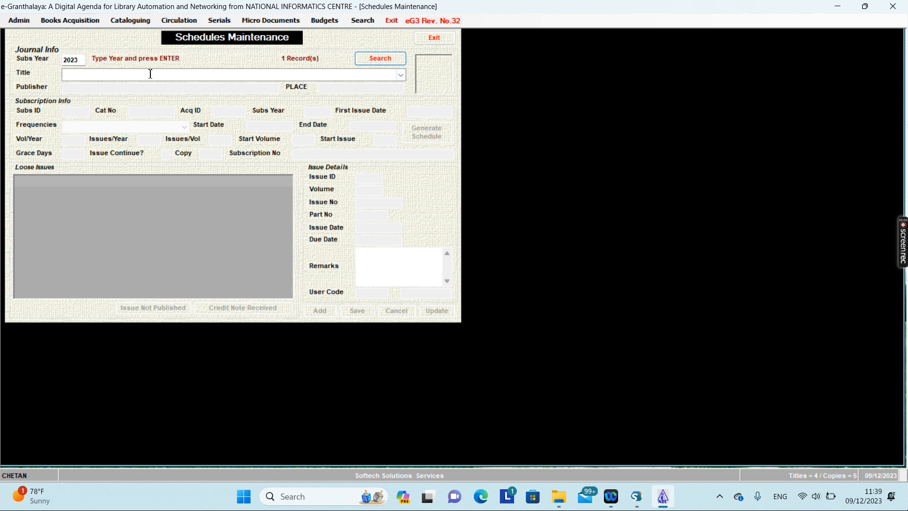
click(84, 60)
click(381, 59)
click(401, 77)
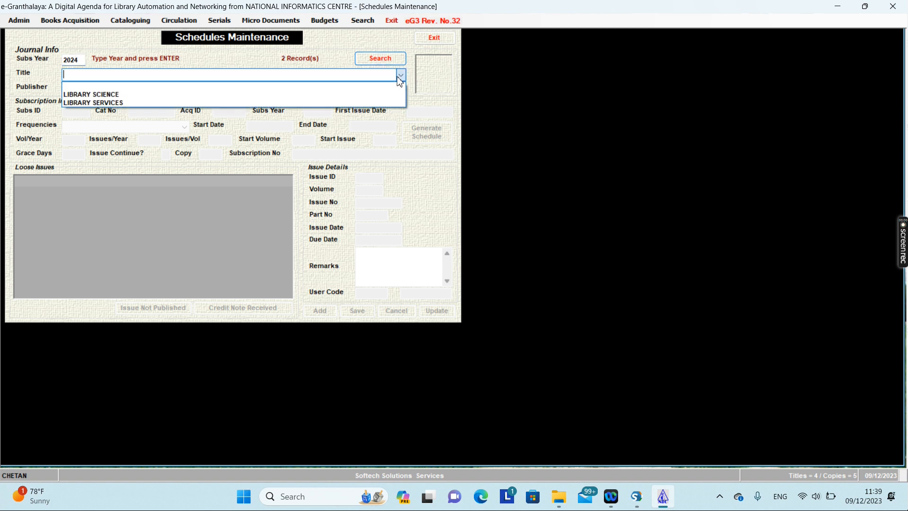
click(107, 103)
click(484, 281)
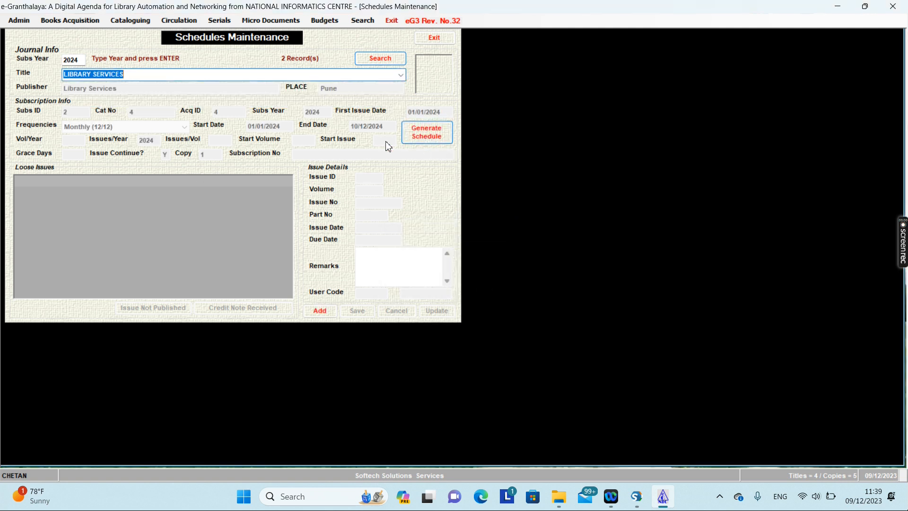
click(320, 312)
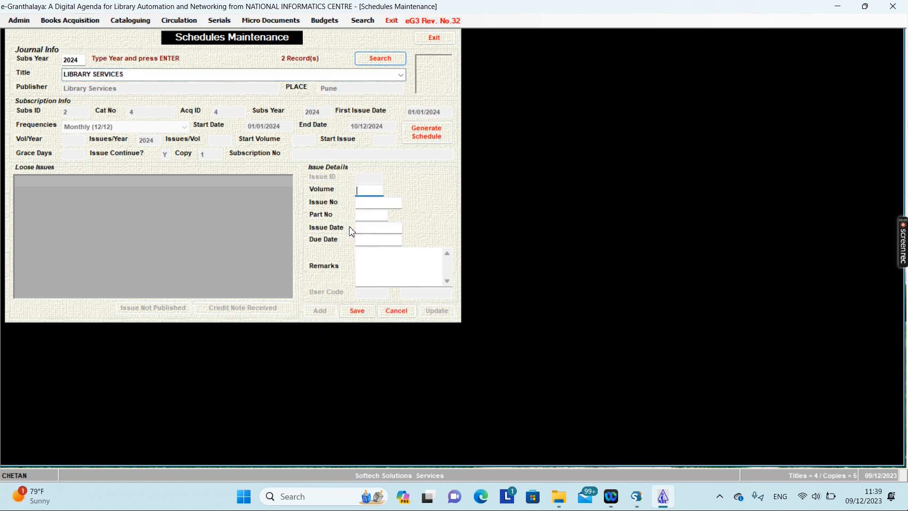
Record Vol 50 issues 1 and 2, dated 01/01/2024 and 01/02/2024.
text(50)
click(383, 203)
text(1)
click(375, 226)
text(01/01/2024)
click(357, 311)
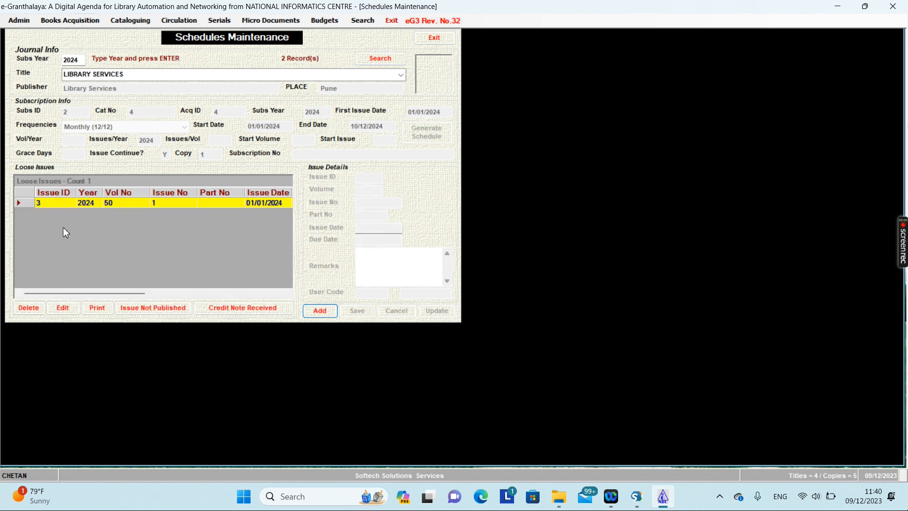
click(30, 204)
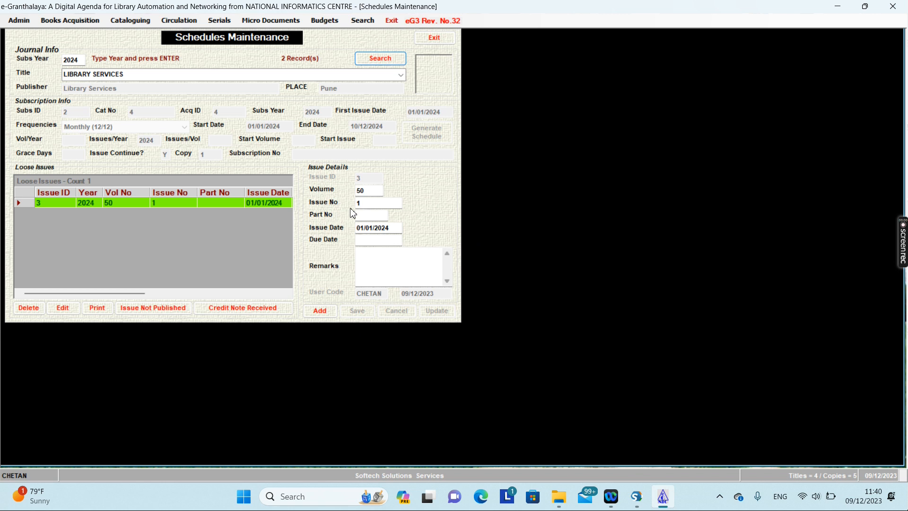
drag(365, 204, 322, 200)
text(2)
click(373, 228)
key(BackSpace)
text(2)
click(320, 310)
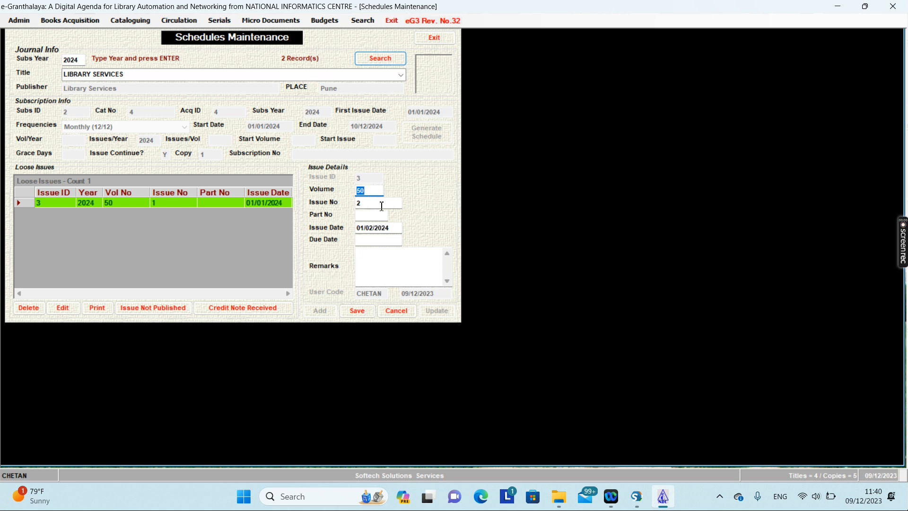
click(360, 312)
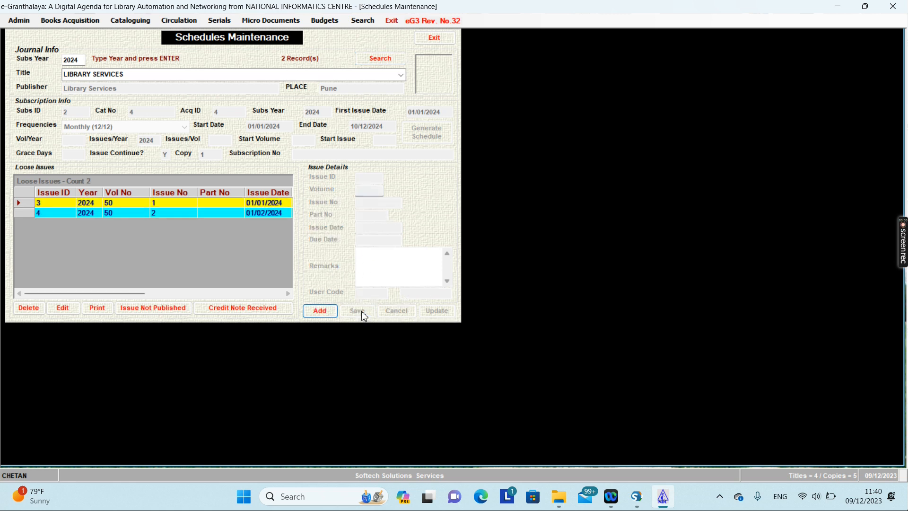
Add issues 3 and 4, dated 01/03/2024 and 01/04/2024.
click(28, 213)
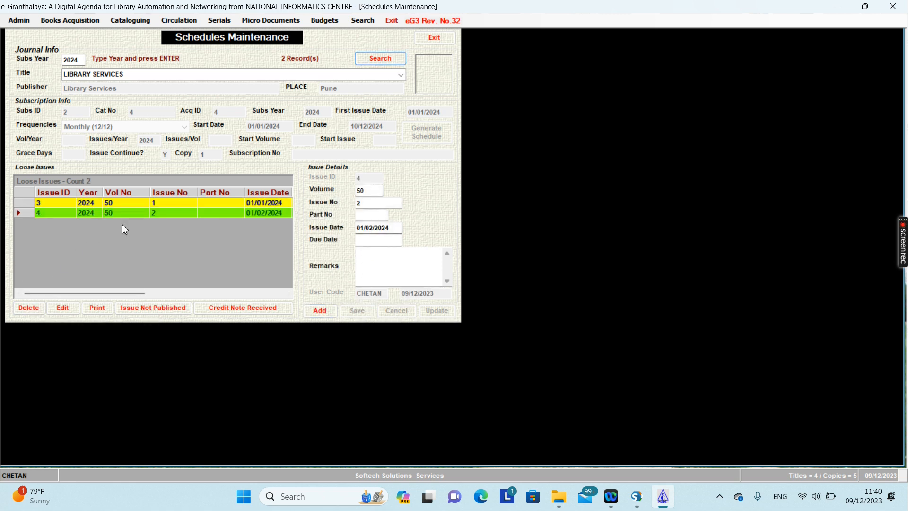
click(362, 203)
text(3)
click(374, 229)
key(BackSpace)
key(BackSpace)
text(3/)
click(331, 313)
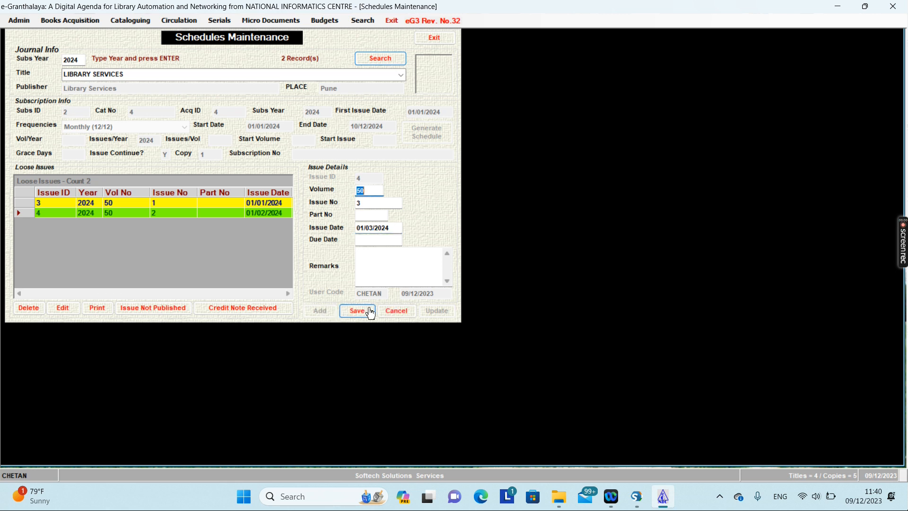
click(362, 314)
click(33, 225)
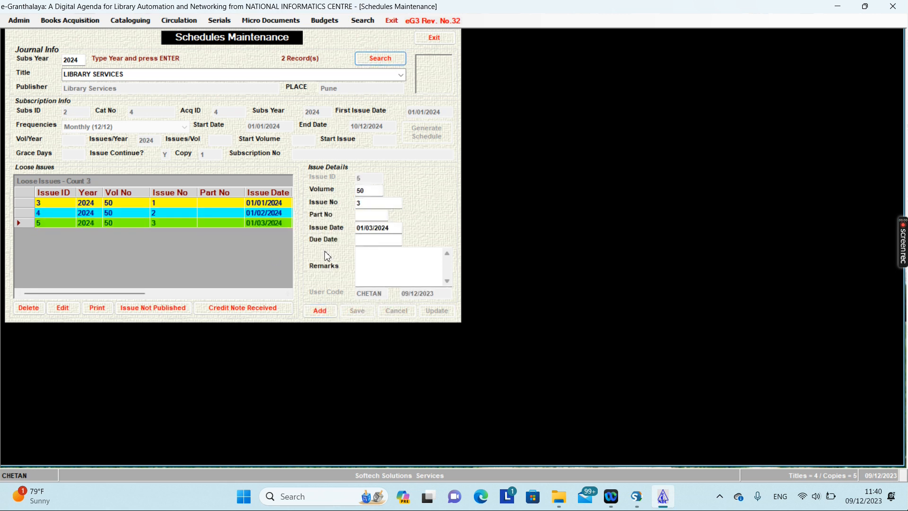
drag(365, 203, 331, 204)
text(4)
click(373, 228)
key(BackSpace)
text(4)
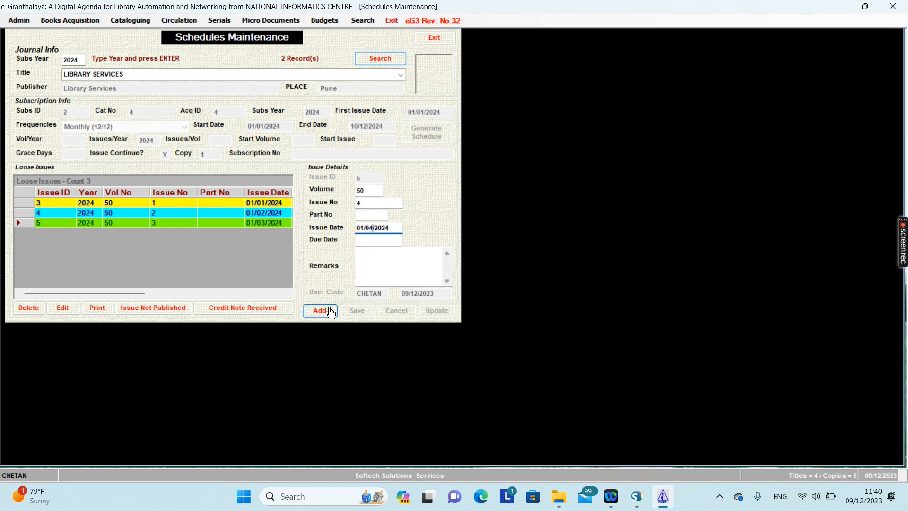
click(363, 312)
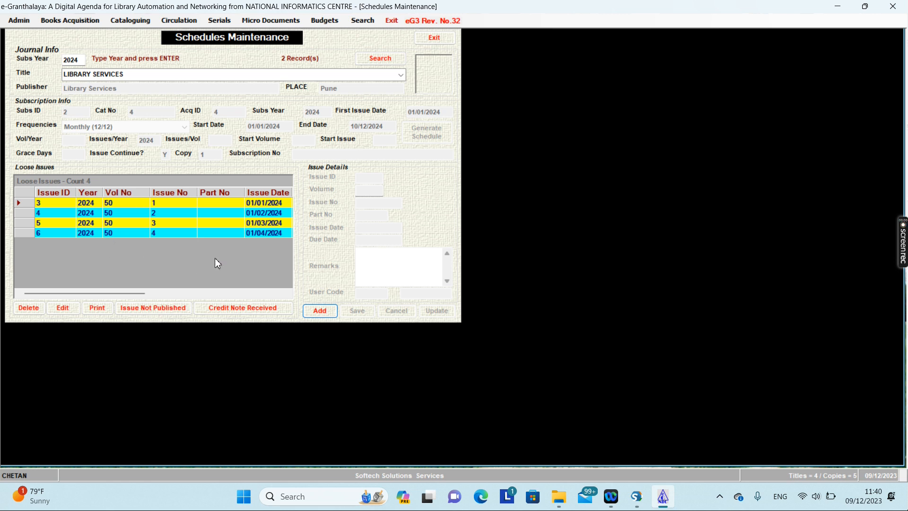
Add issue 5 dated 01/05/2024 and close Schedules Maintenance.
click(24, 235)
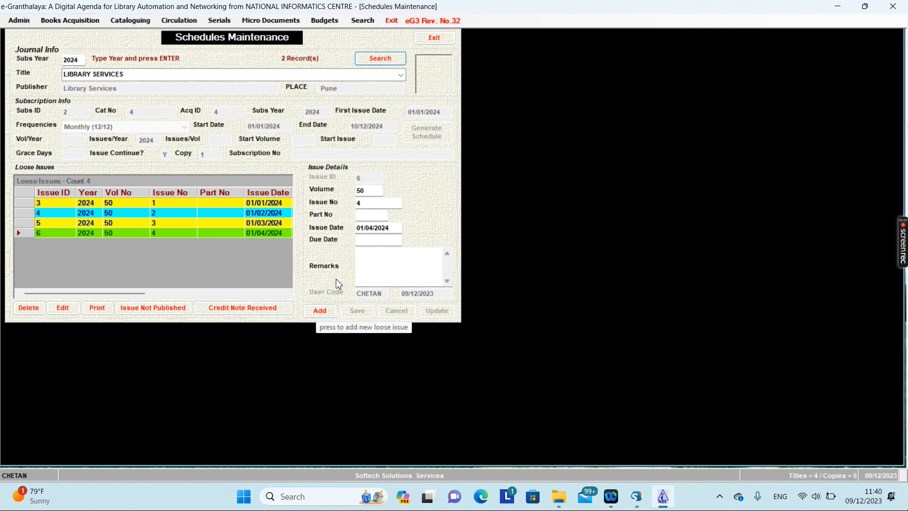
double_click(367, 203)
text(5)
click(370, 228)
text(5)
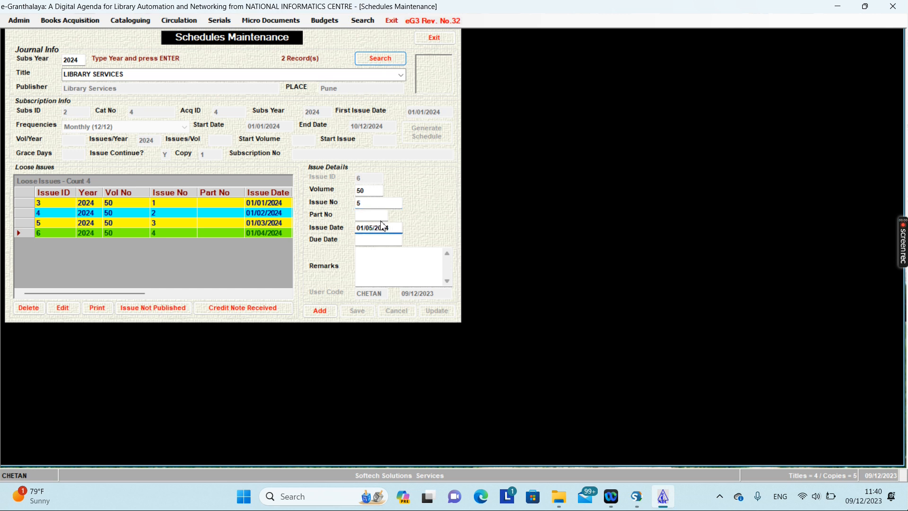
click(357, 311)
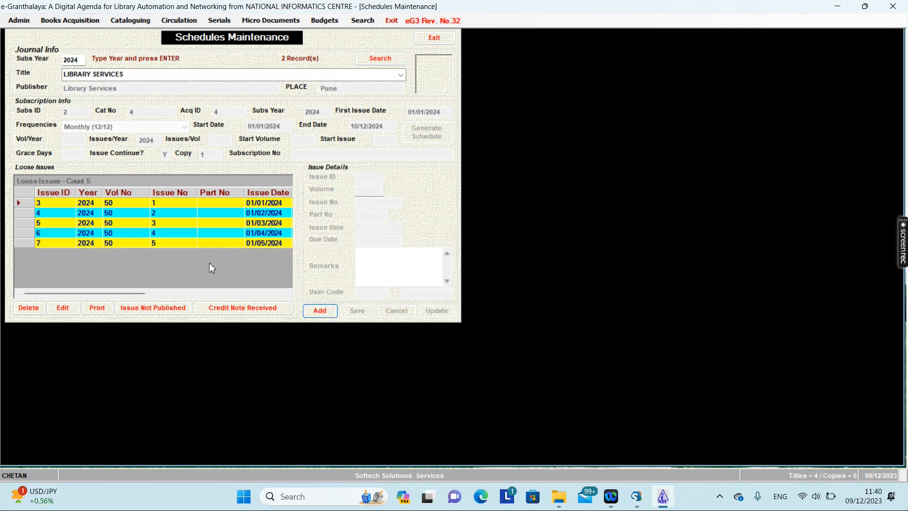
click(112, 205)
click(160, 206)
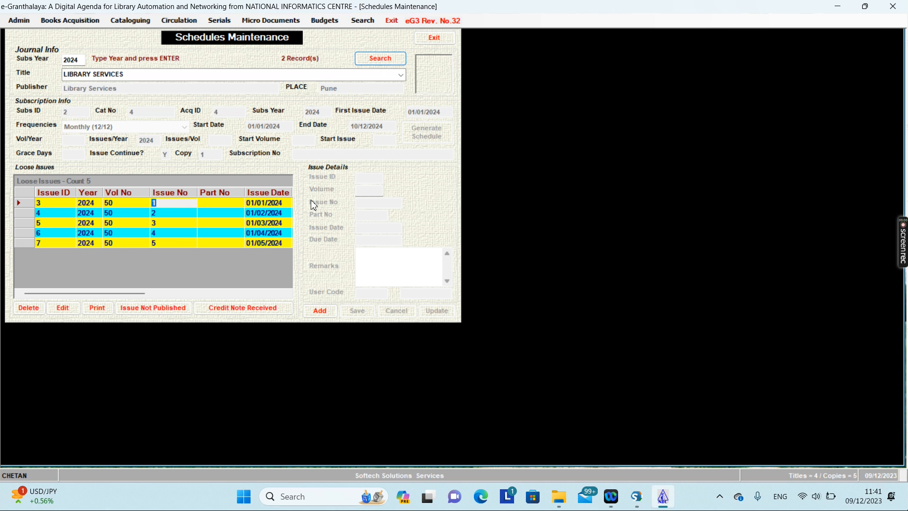
click(438, 46)
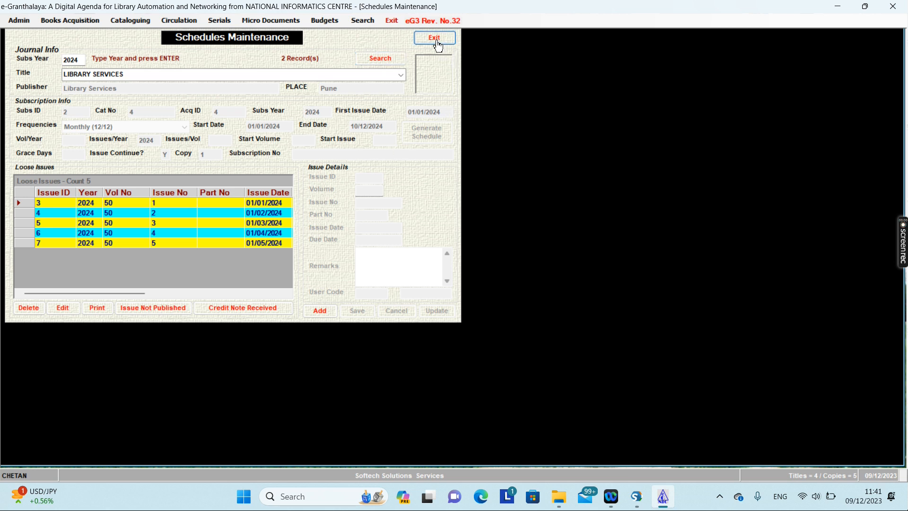
Look up LIBRARY SERVICES' 2024 loose issues in Receive Loose Issues, then close the form.
click(221, 21)
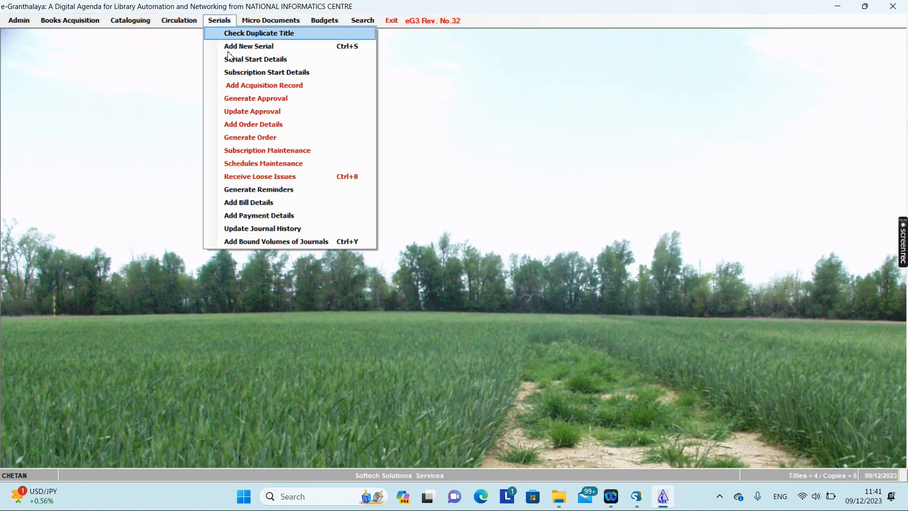
click(263, 177)
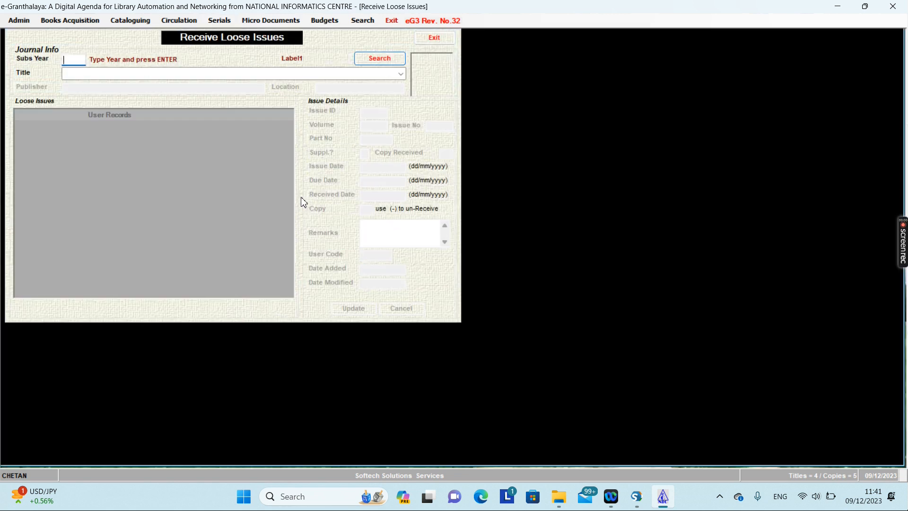
text(20)
click(370, 59)
click(401, 74)
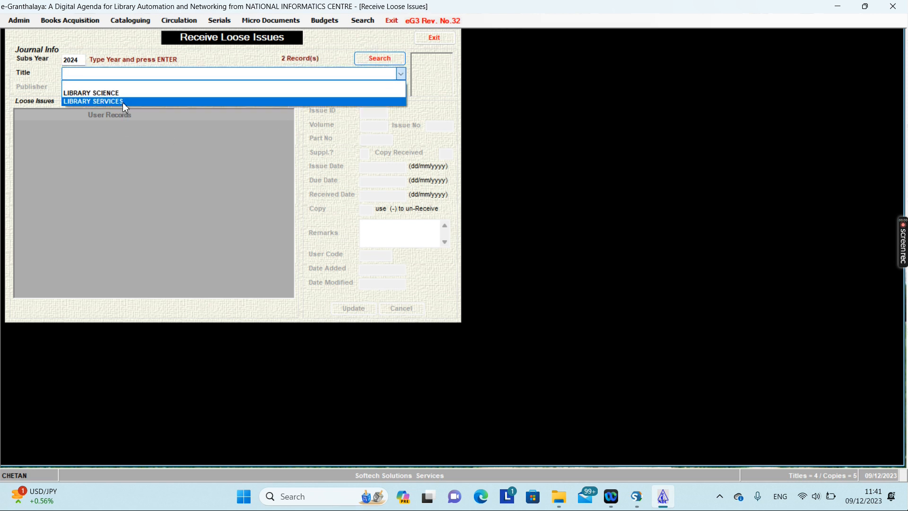
click(123, 102)
click(23, 137)
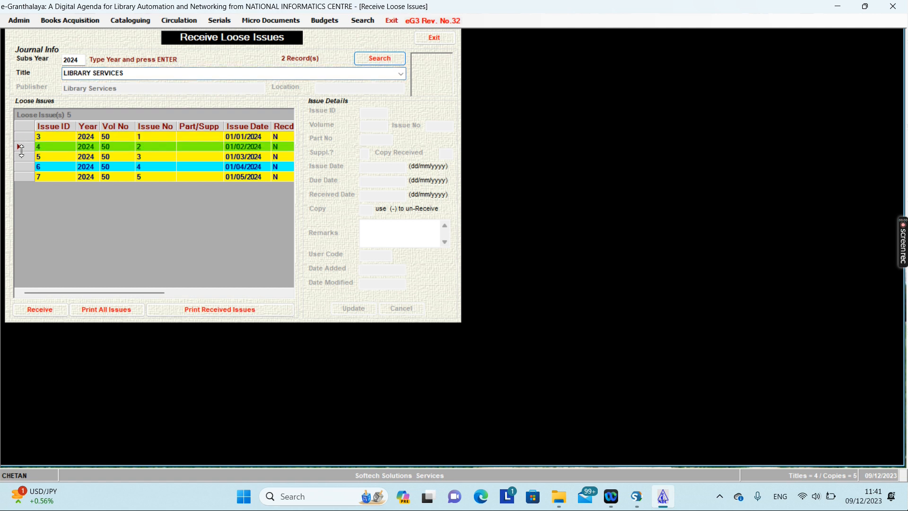
click(39, 177)
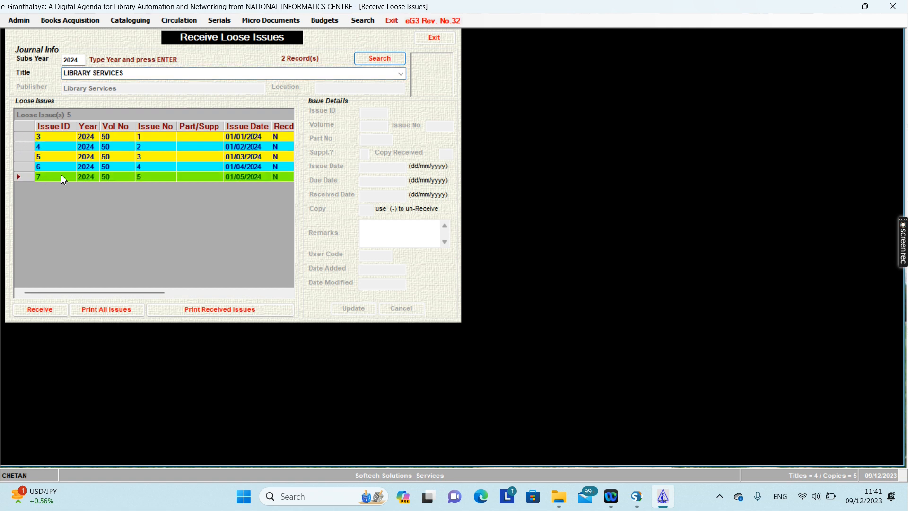
click(29, 137)
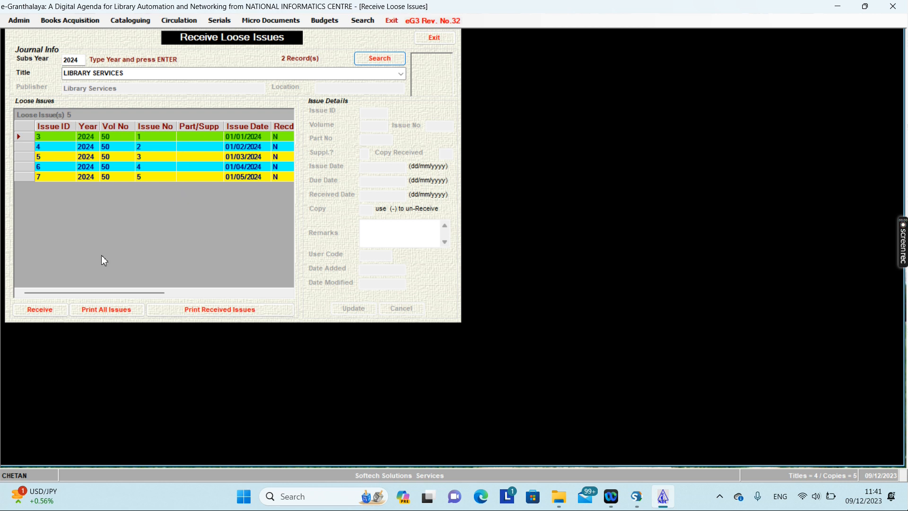
click(433, 39)
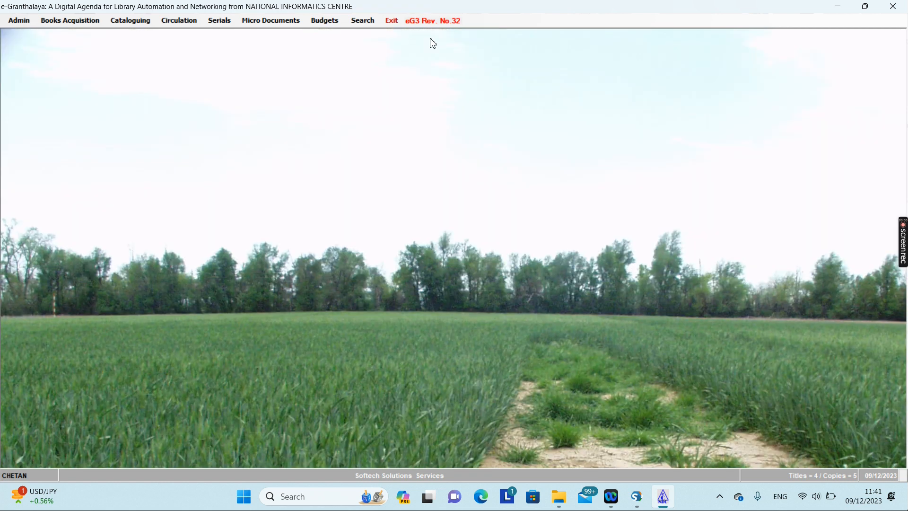
Reload LIBRARY SERVICES' 2024 issues and start receiving the first issue, ID 3.
click(215, 27)
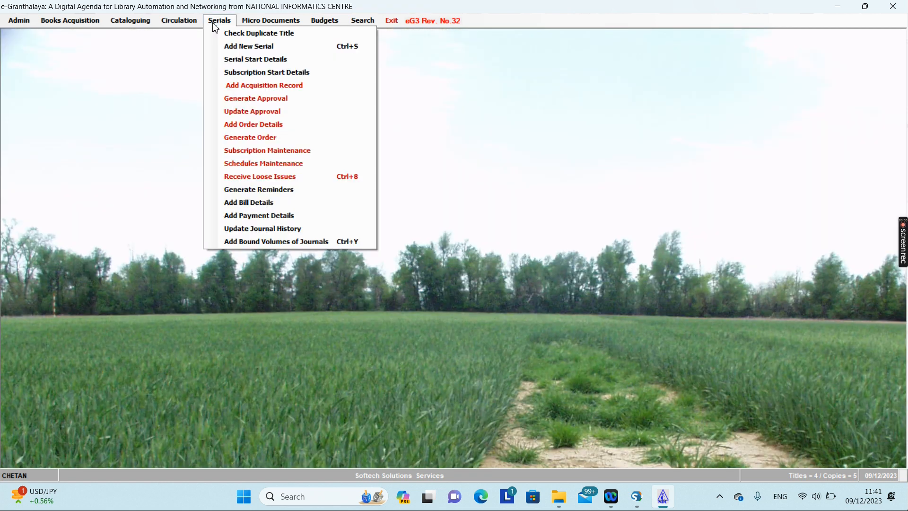
click(249, 176)
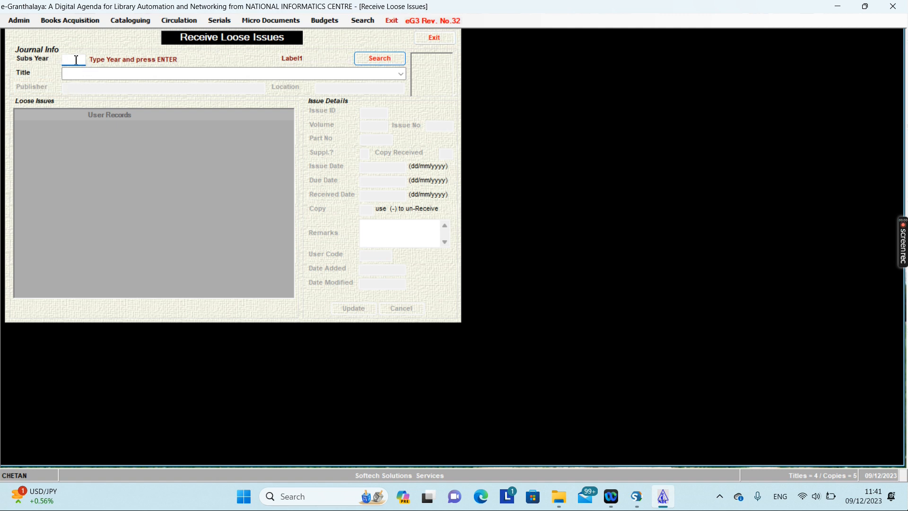
click(384, 58)
click(401, 74)
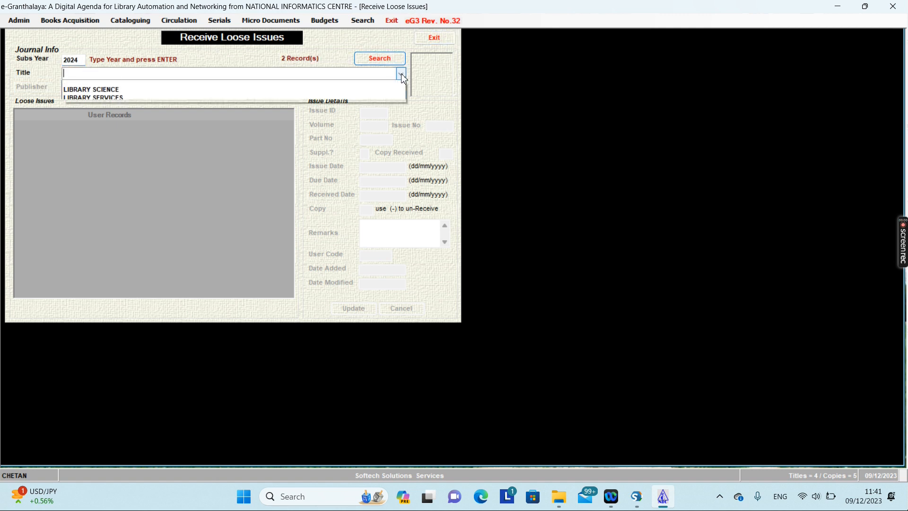
click(177, 101)
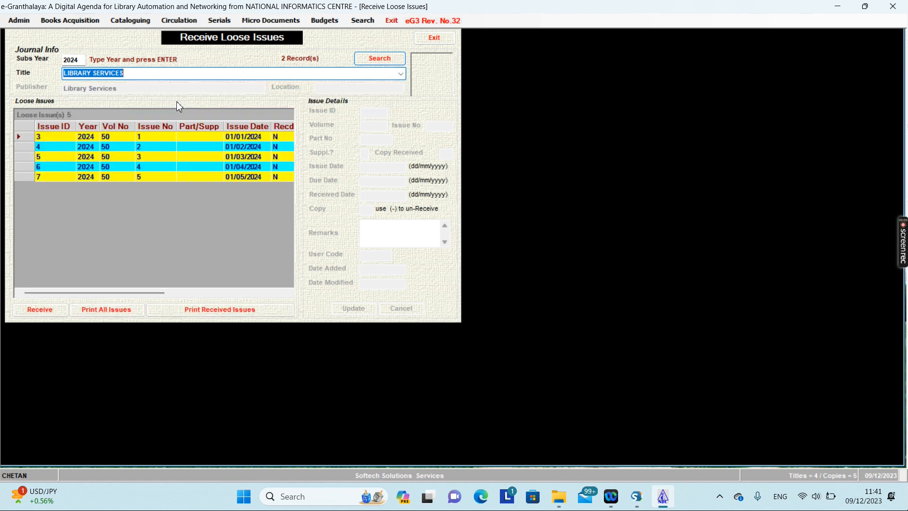
click(30, 152)
click(26, 135)
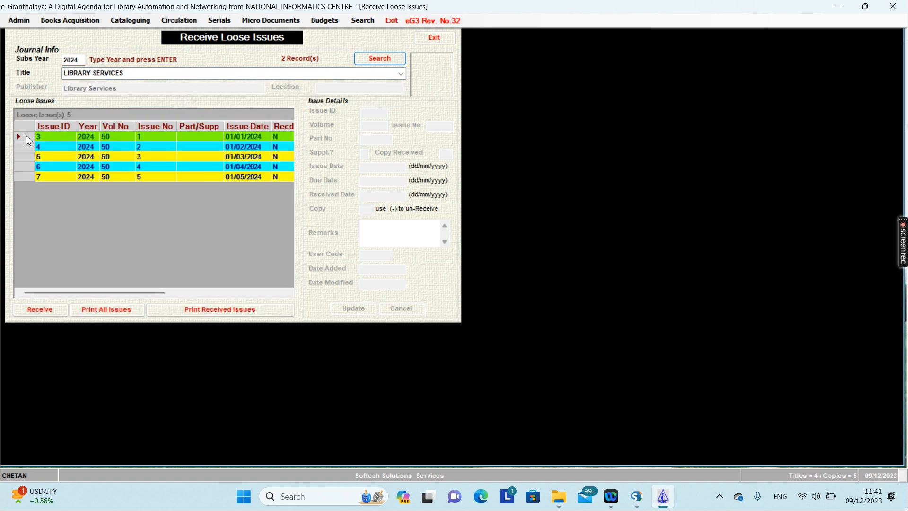
click(38, 312)
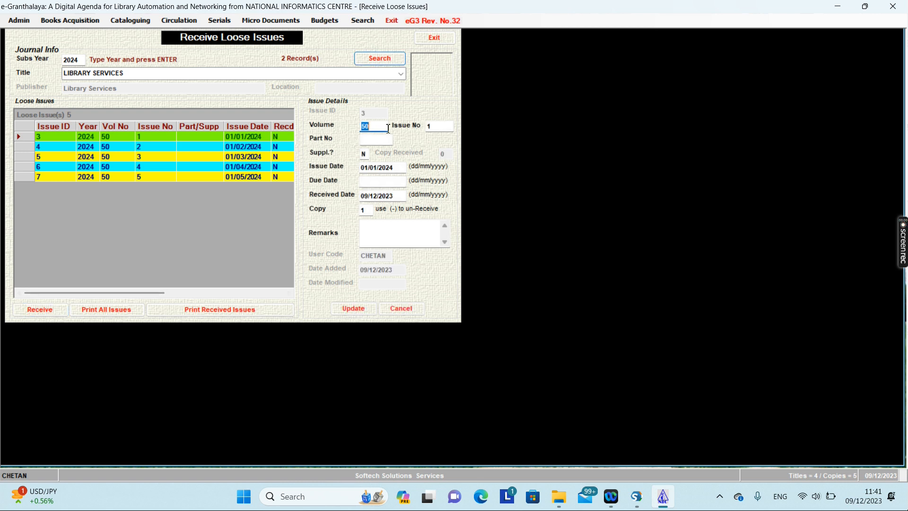
Mark LIBRARY SERVICES issue 1 as a supplement (Y) and enter received date 01/01/2024.
click(365, 154)
text(Y)
click(369, 195)
text(1)
key(Delete)
key(Delete)
key(Delete)
text(/01)
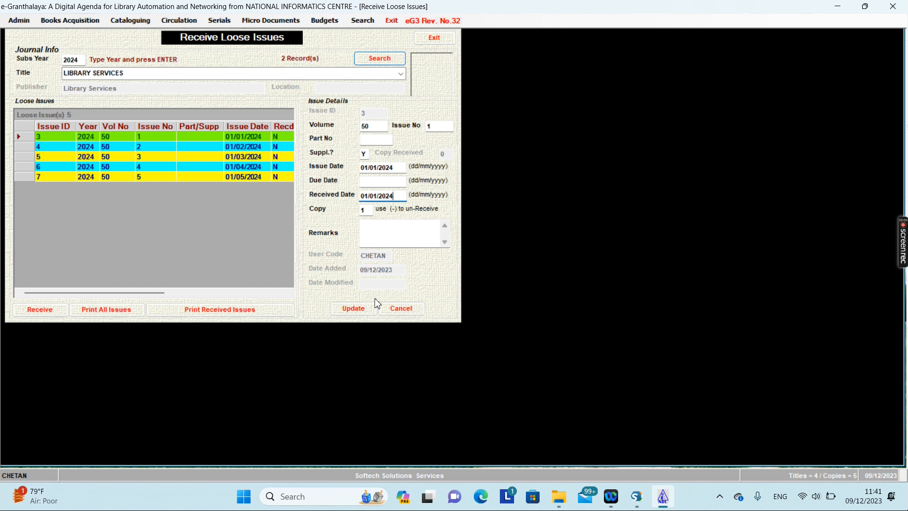
Save the received issue as Item ID 1 and close the Receive Loose Issues form.
click(353, 308)
click(461, 281)
click(353, 309)
click(441, 286)
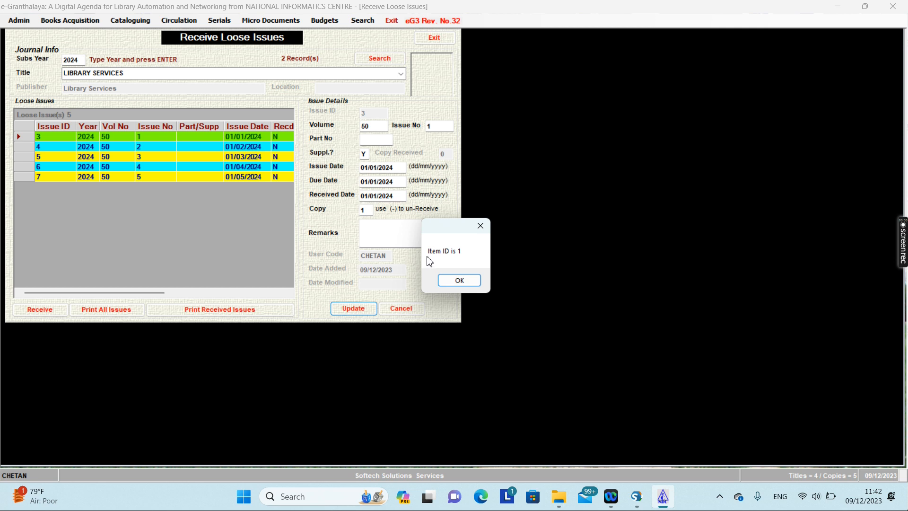
click(460, 281)
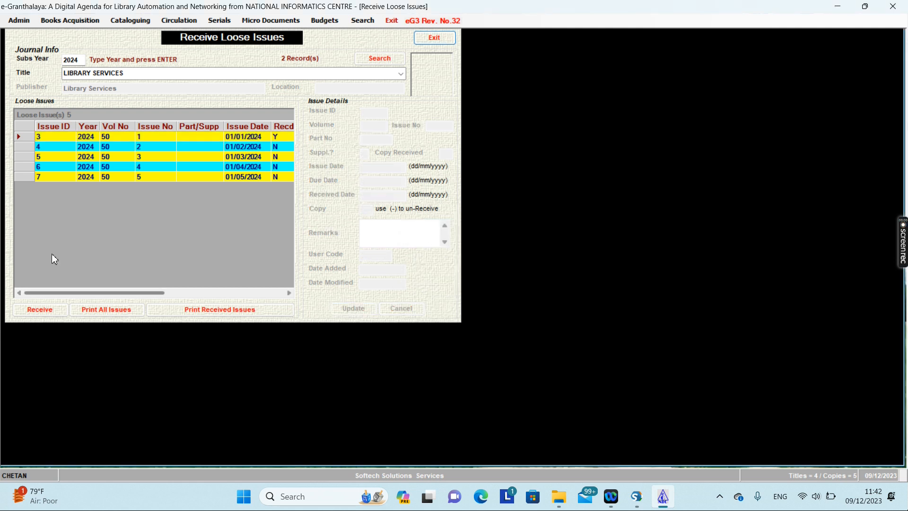
click(430, 39)
Start adding bill information for the LIBRARY SERVICES journal in Add Bill Details.
click(232, 24)
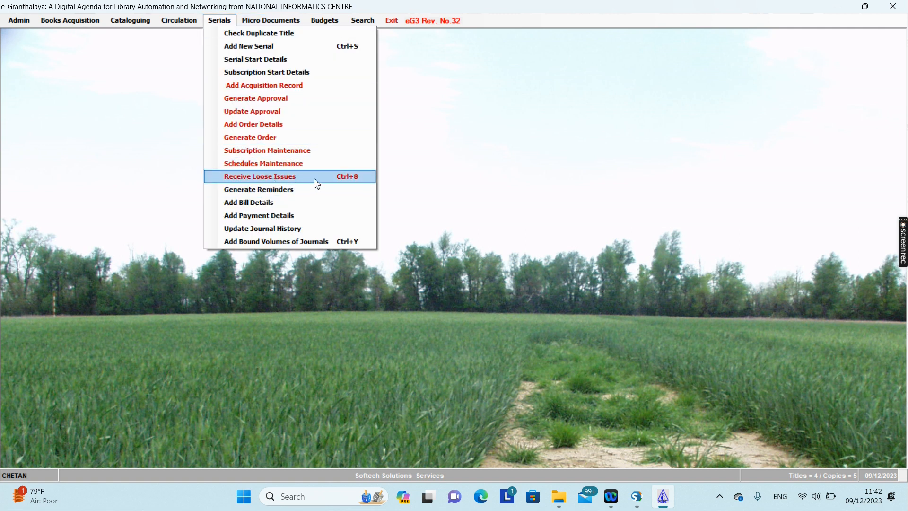
click(267, 206)
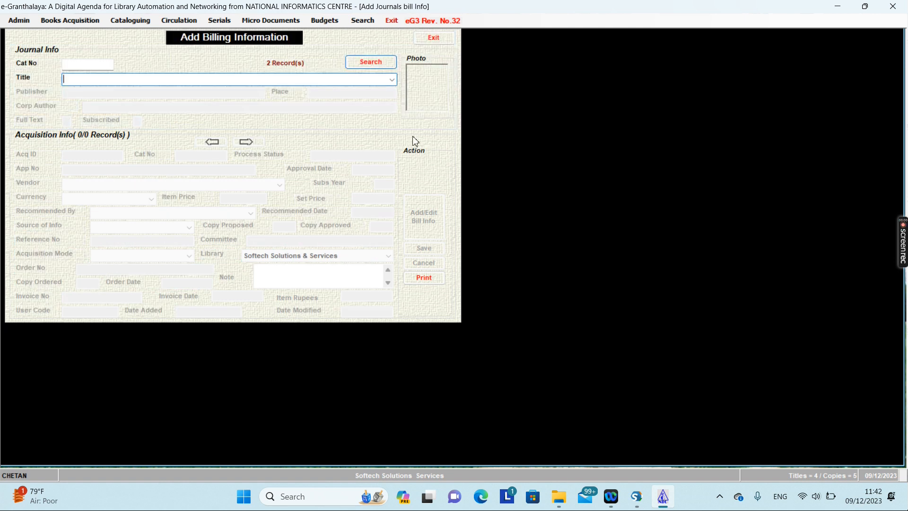
click(392, 79)
click(160, 108)
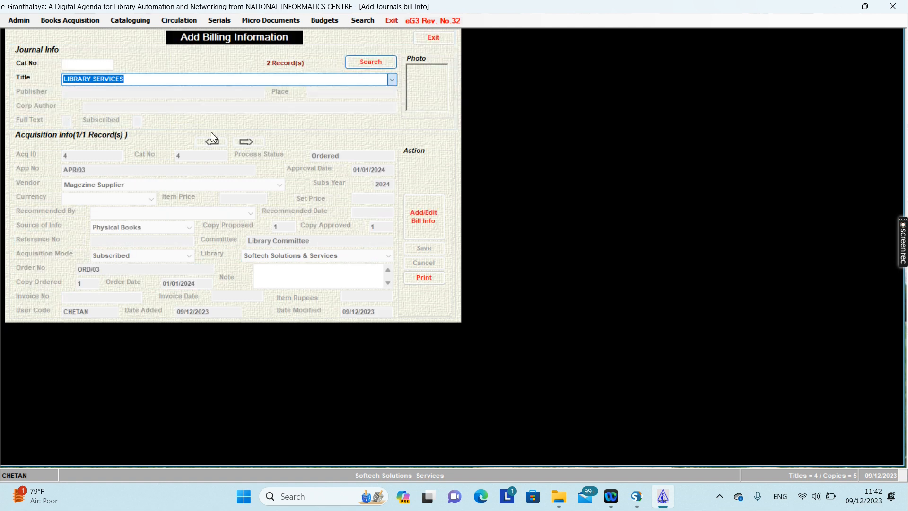
click(424, 216)
Set the bill currency to Indian Rupees and the price to 500.
click(104, 199)
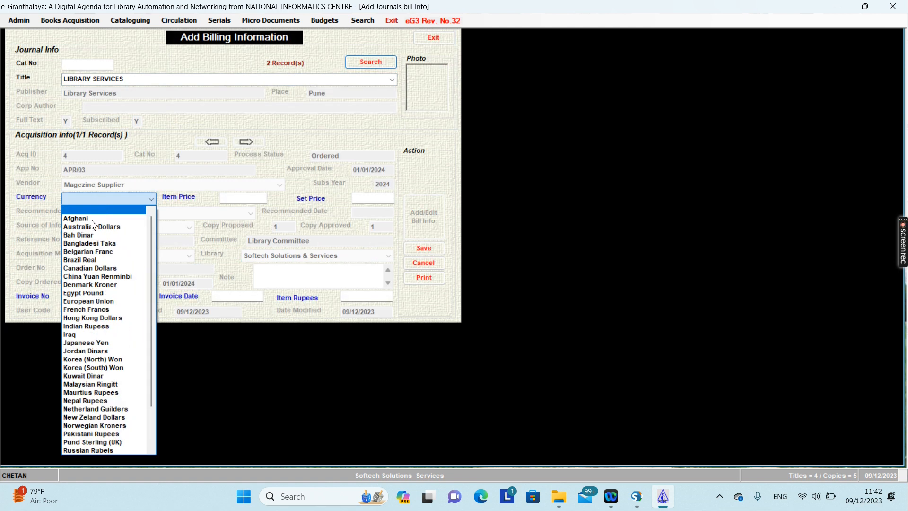
key(i)
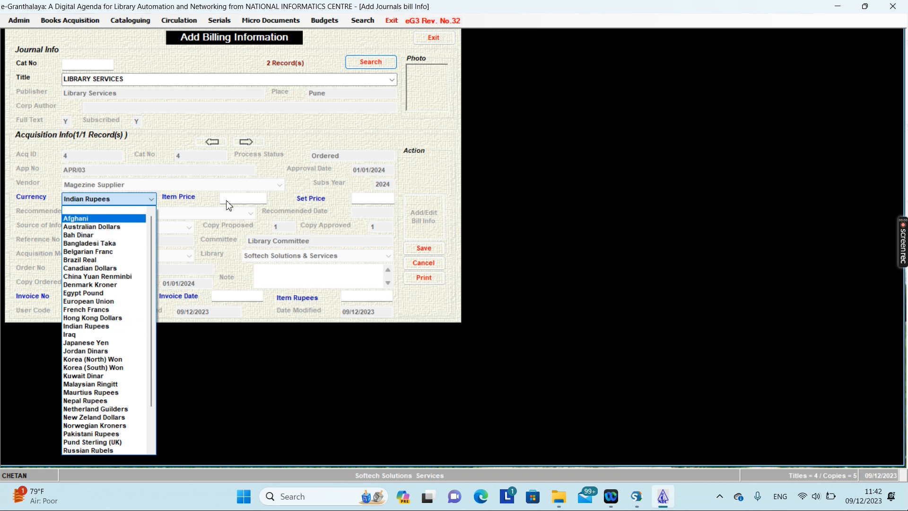
click(240, 200)
click(242, 201)
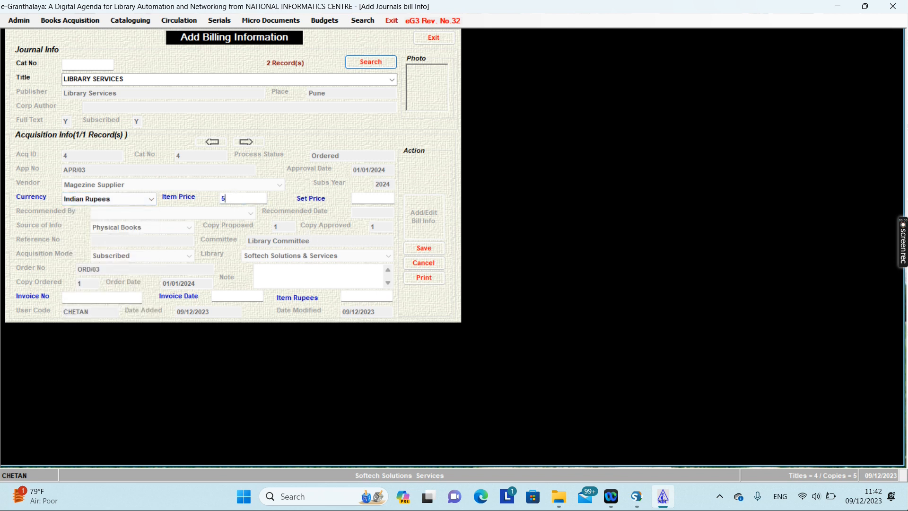
key(Tab)
text(500)
Enter the invoice number and invoice date 01/01/2024, then save the bill.
click(107, 301)
text(54321)
click(218, 295)
text(01/01)
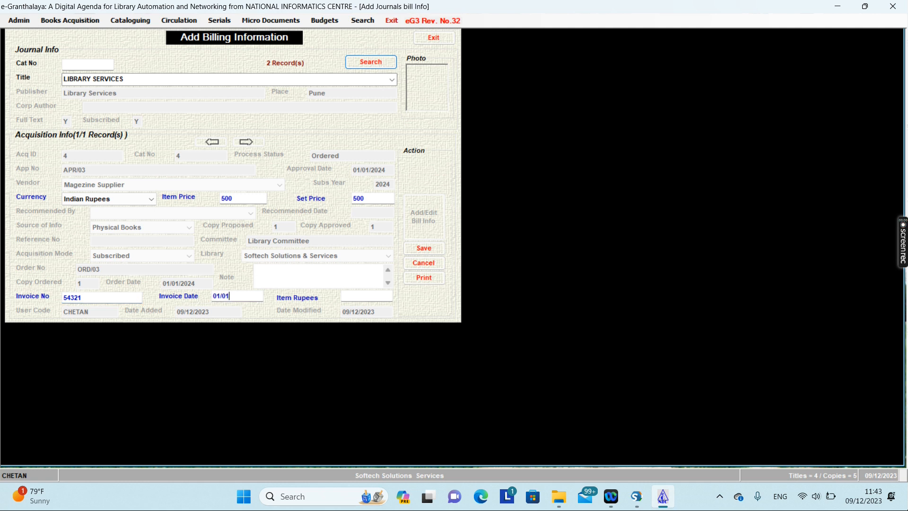
text(/2024)
click(375, 297)
click(425, 248)
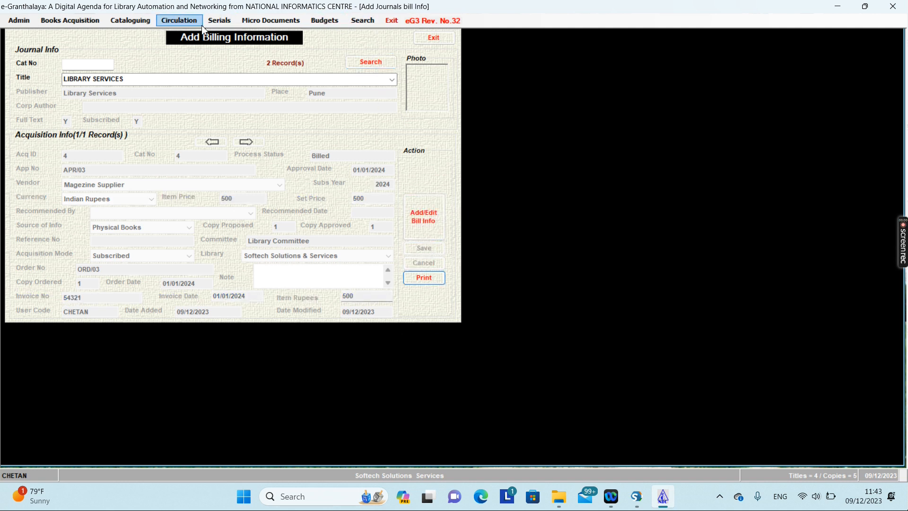
Begin adding payment details for the LIBRARY SERVICES journal in Add Payment Details.
click(220, 19)
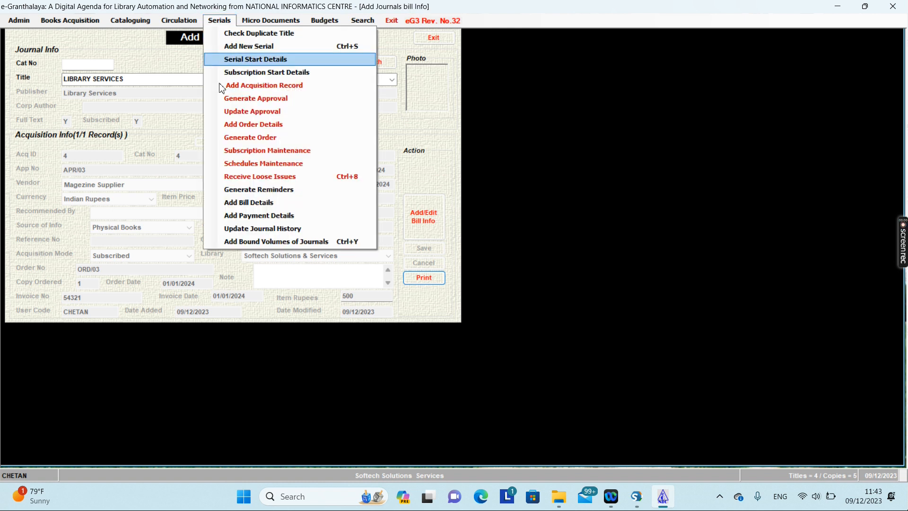
click(244, 216)
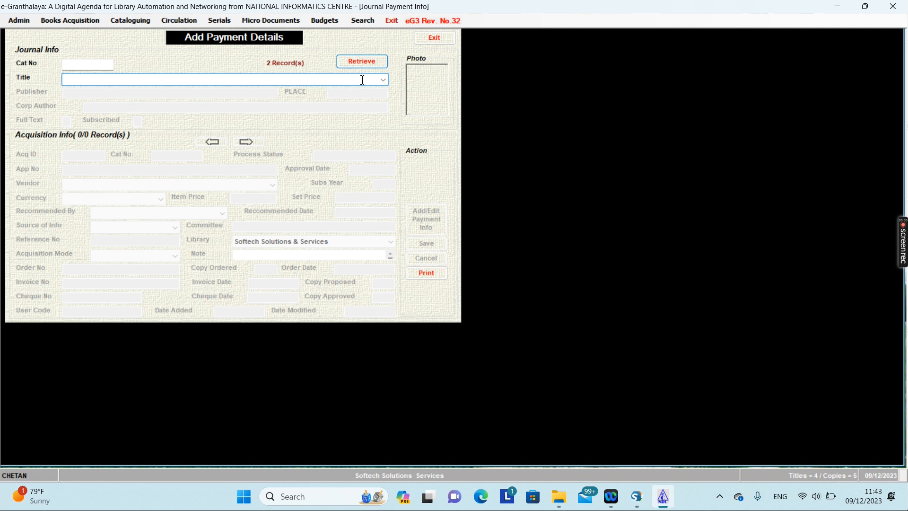
click(383, 79)
click(165, 108)
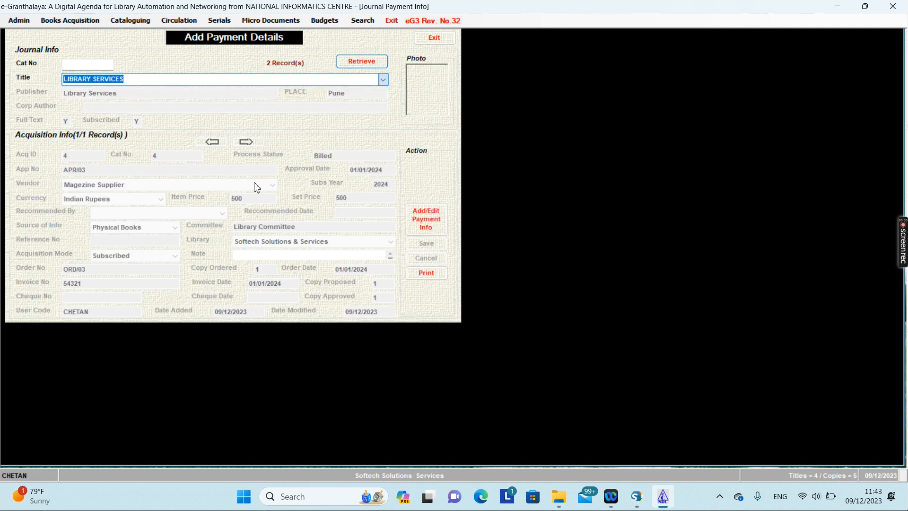
click(421, 227)
Enter the cheque number and cheque date, save the payment, and return to the form.
text(12345)
click(261, 297)
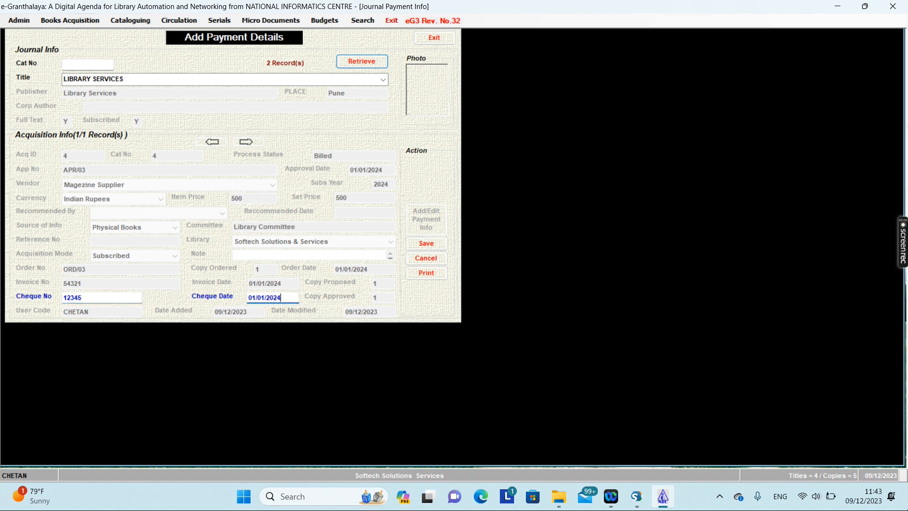
click(426, 244)
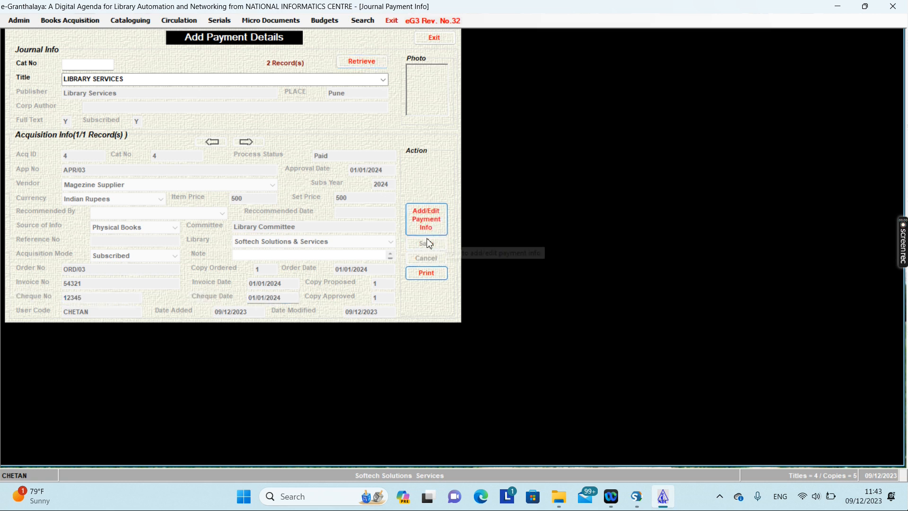
click(216, 22)
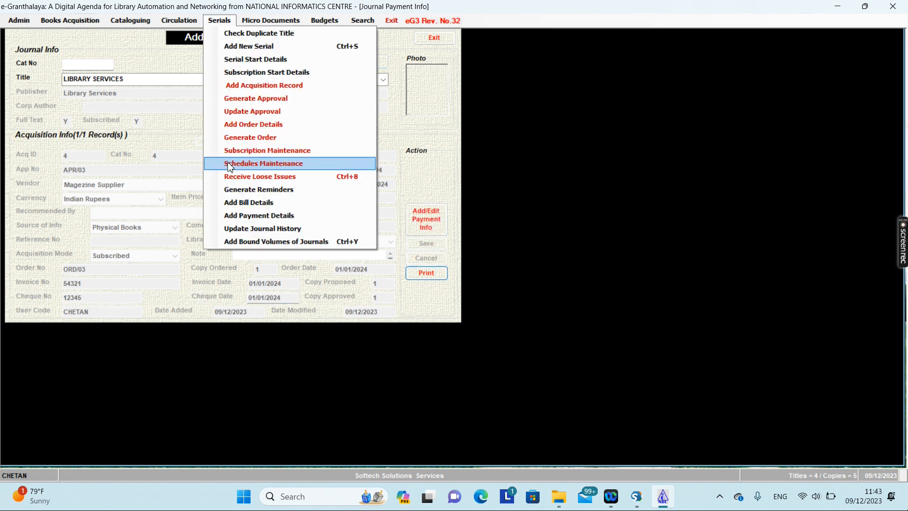
click(432, 276)
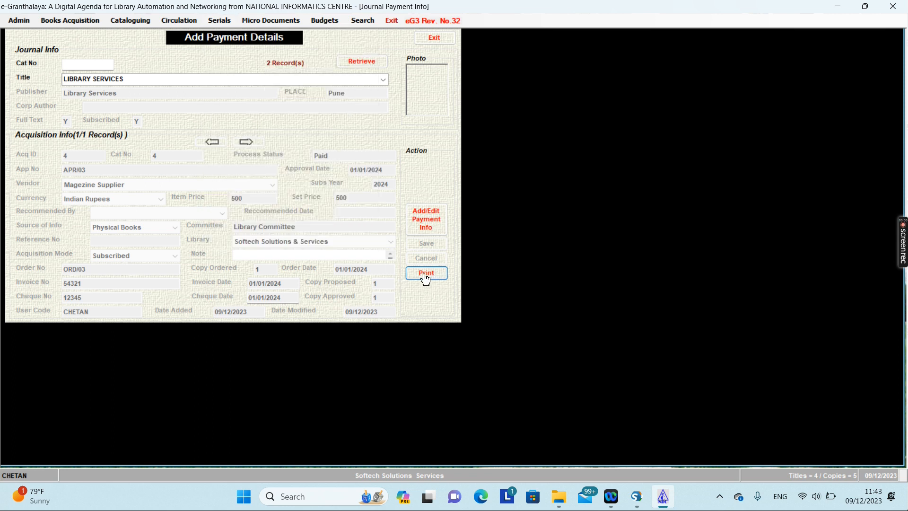
click(425, 278)
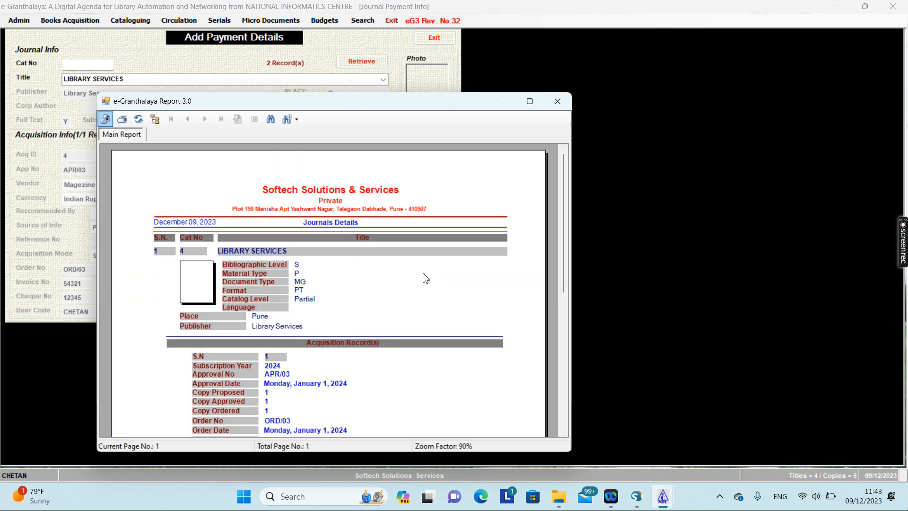
click(530, 102)
scroll(447, 192, down, 5)
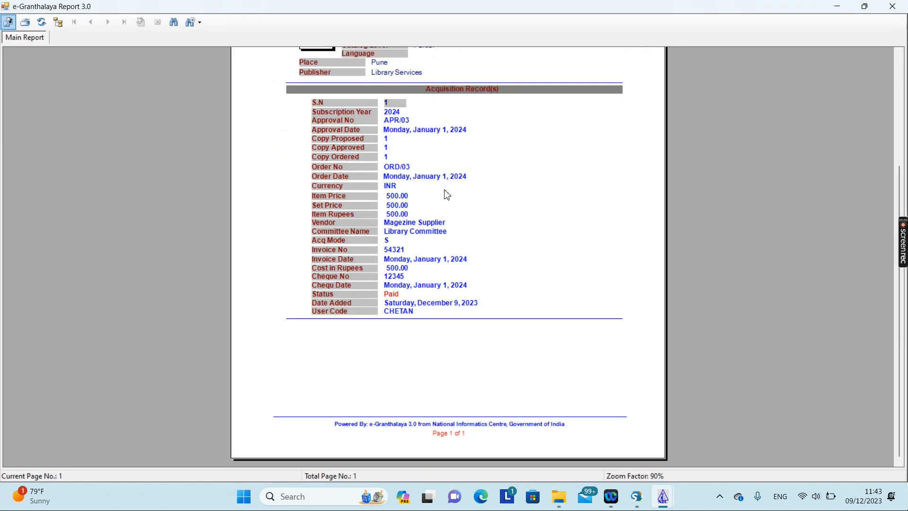
scroll(438, 237, up, 5)
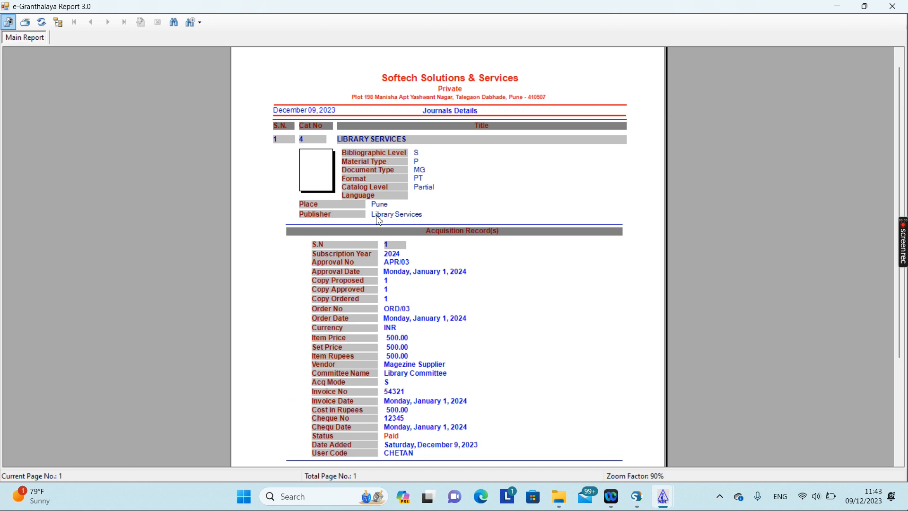
scroll(379, 266, down, 3)
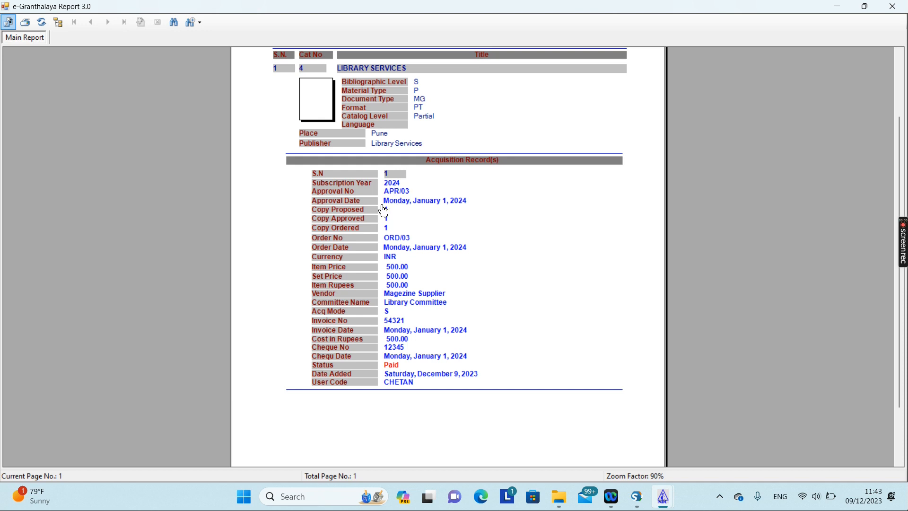
scroll(399, 234, down, 3)
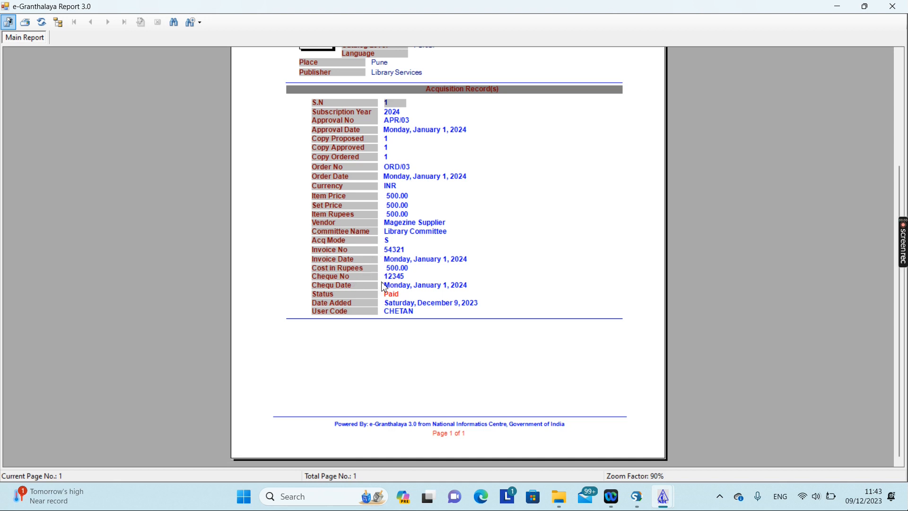
scroll(390, 258, up, 3)
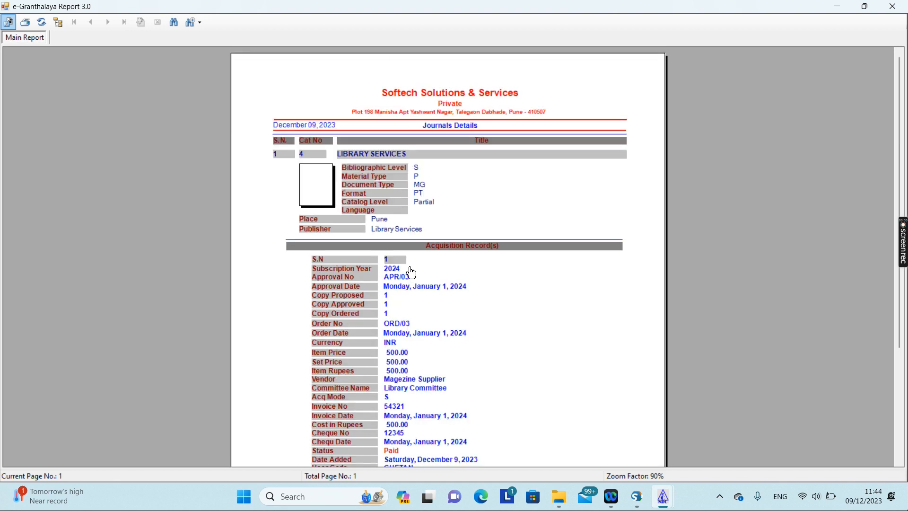
click(892, 6)
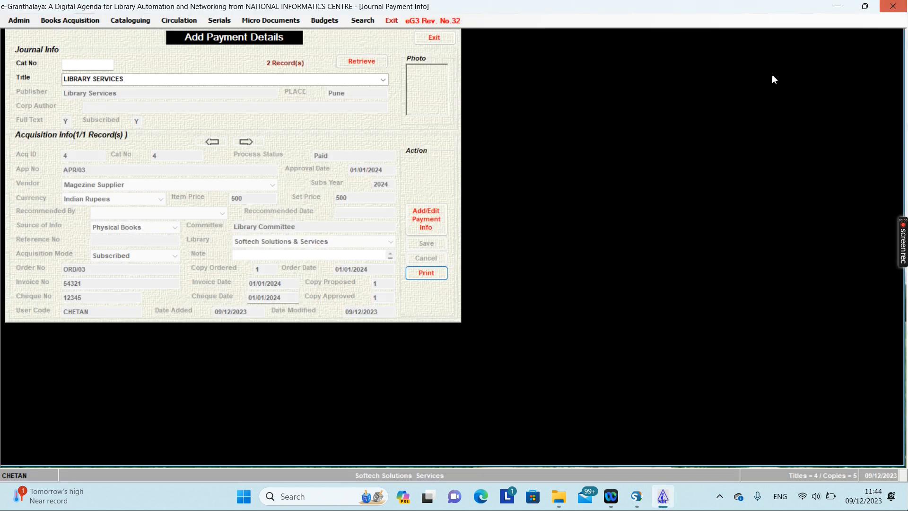
click(434, 37)
Start a new bound-volume holding for LIBRARY SERVICES in Add Bound Volumes of Journals.
click(231, 24)
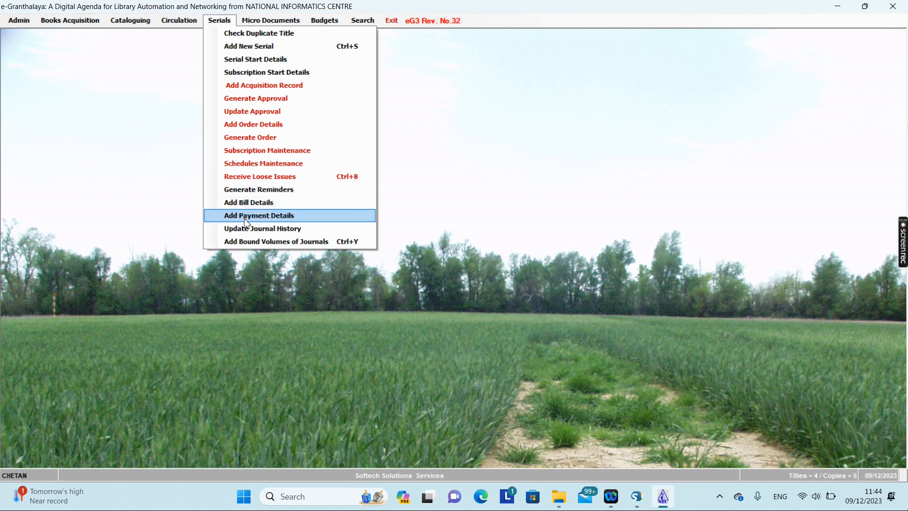
click(250, 244)
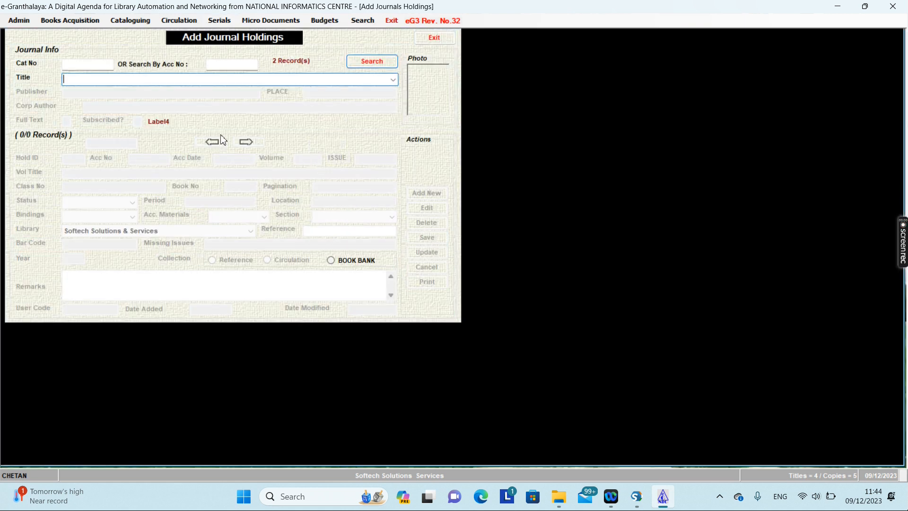
click(396, 81)
click(171, 108)
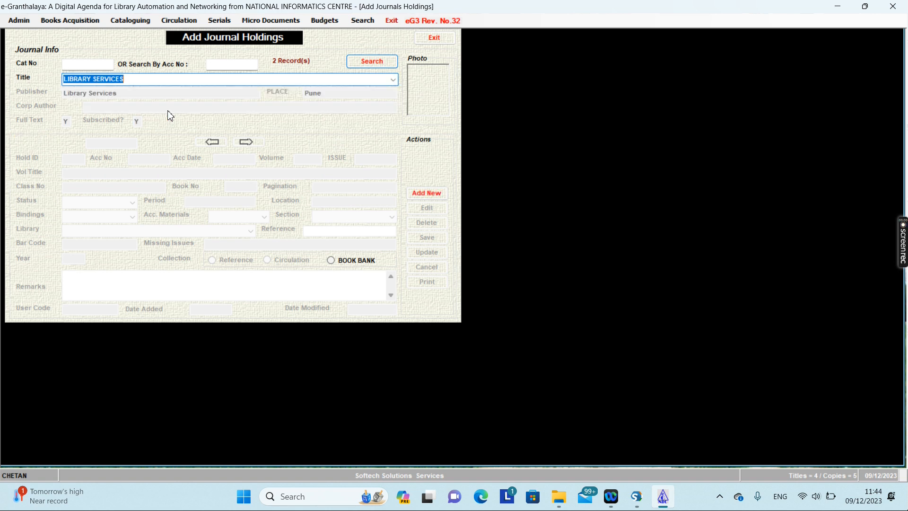
click(427, 194)
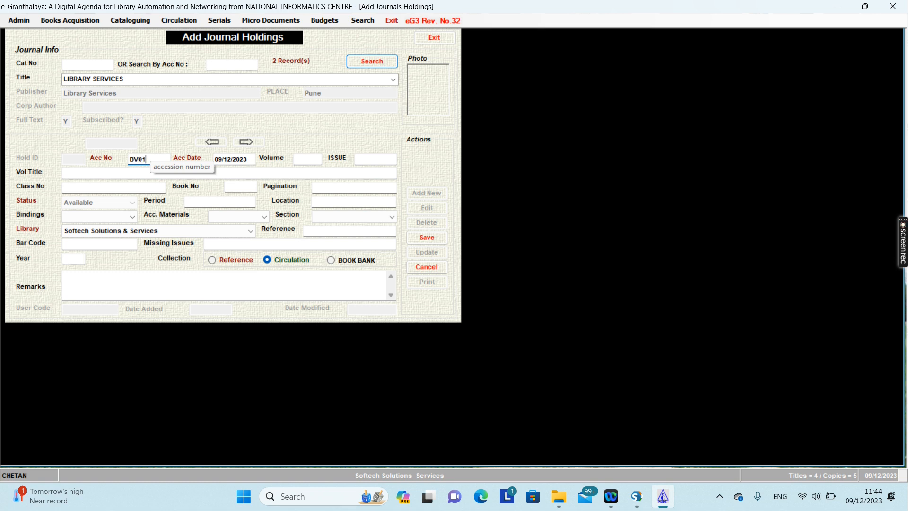
Enter volume 50, issues 1-5 and Hard Bound binding for holding BV01.
click(309, 162)
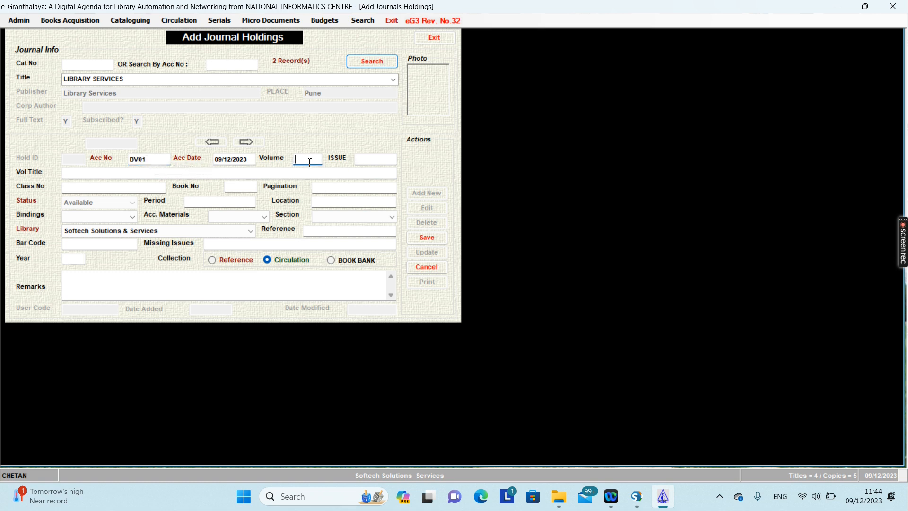
click(358, 157)
text(1-5)
click(114, 217)
click(88, 253)
Fill in 100 pages, save the bound volume holding, and close the form.
click(345, 217)
click(326, 203)
click(337, 202)
click(339, 188)
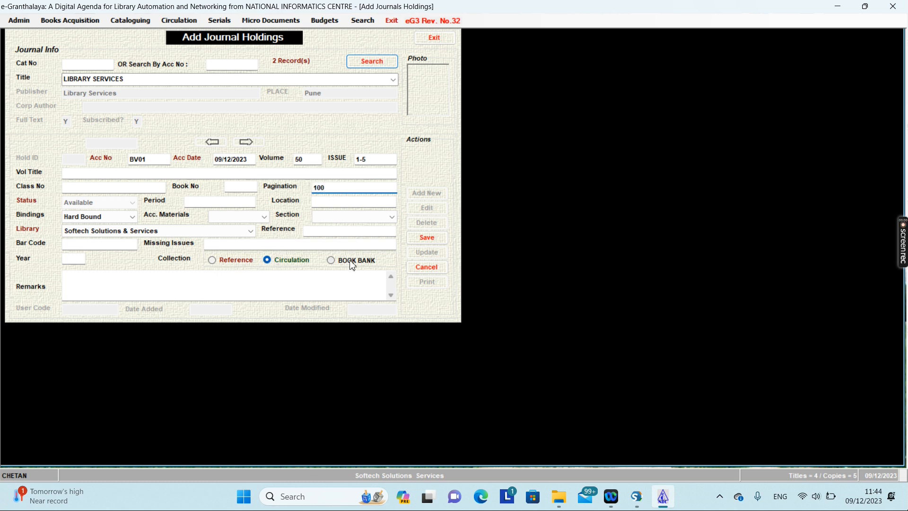
click(432, 237)
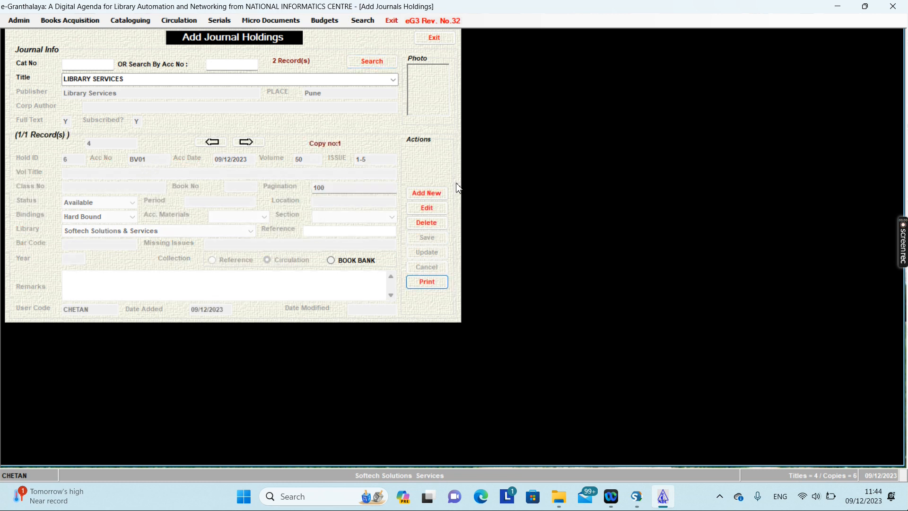
click(447, 44)
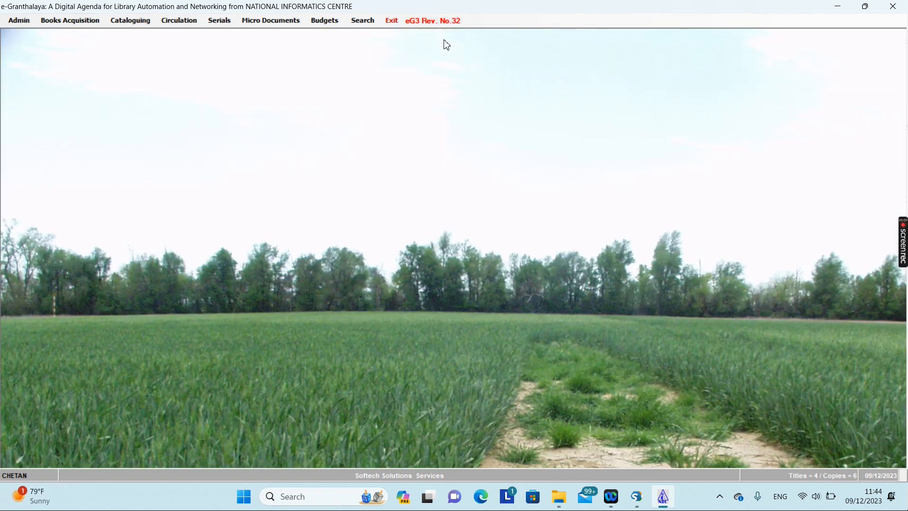
click(215, 24)
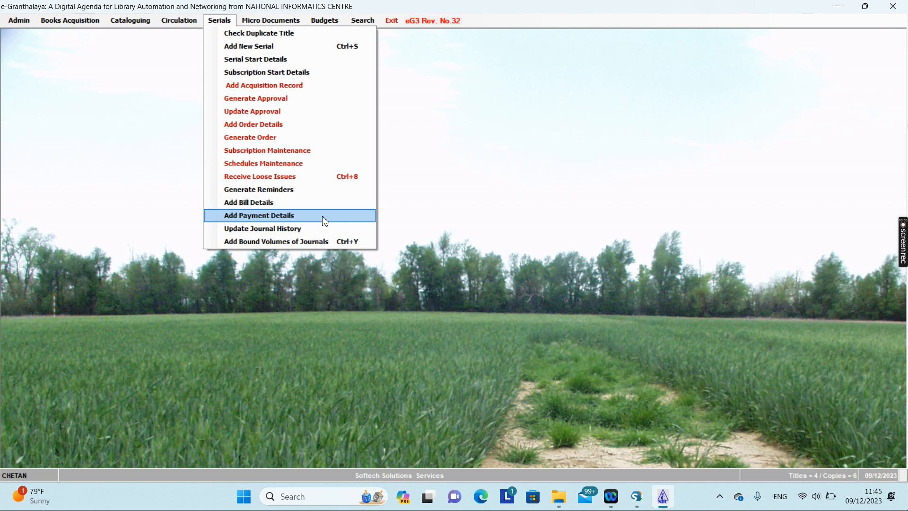
click(430, 150)
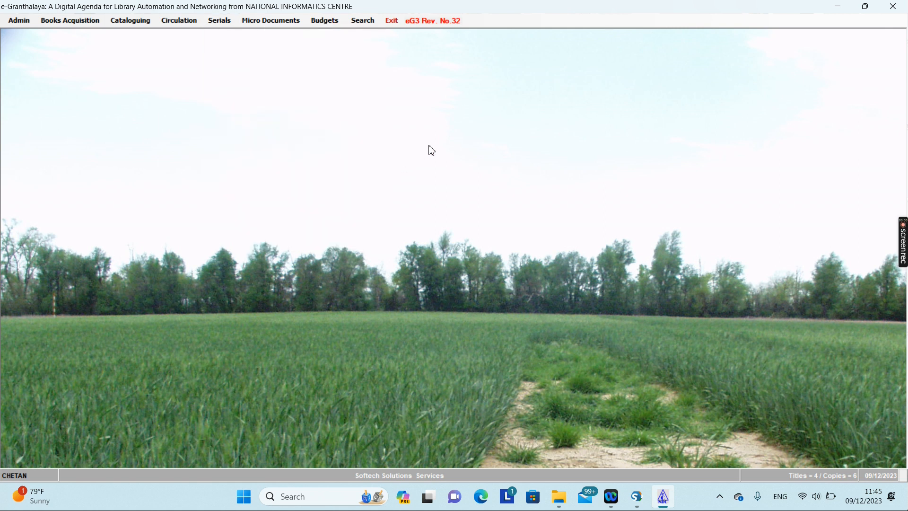
click(224, 25)
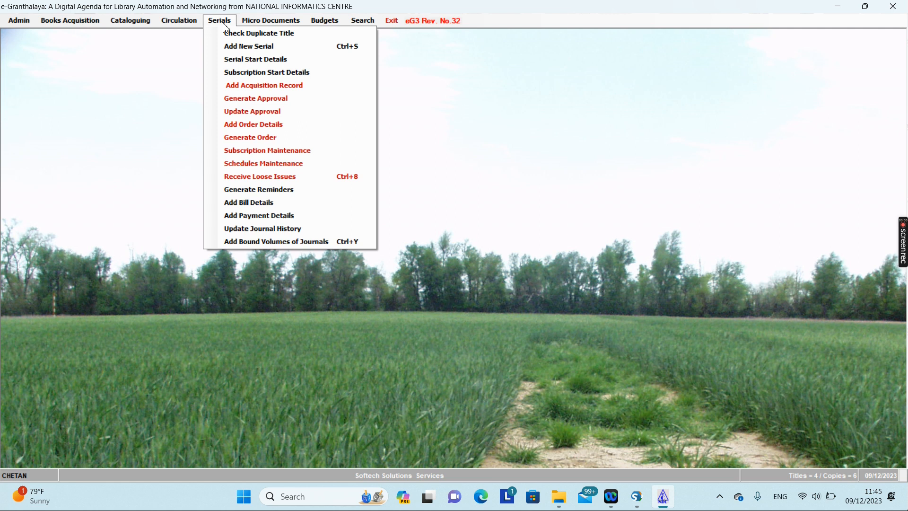
mouse_move(269, 26)
mouse_move(219, 27)
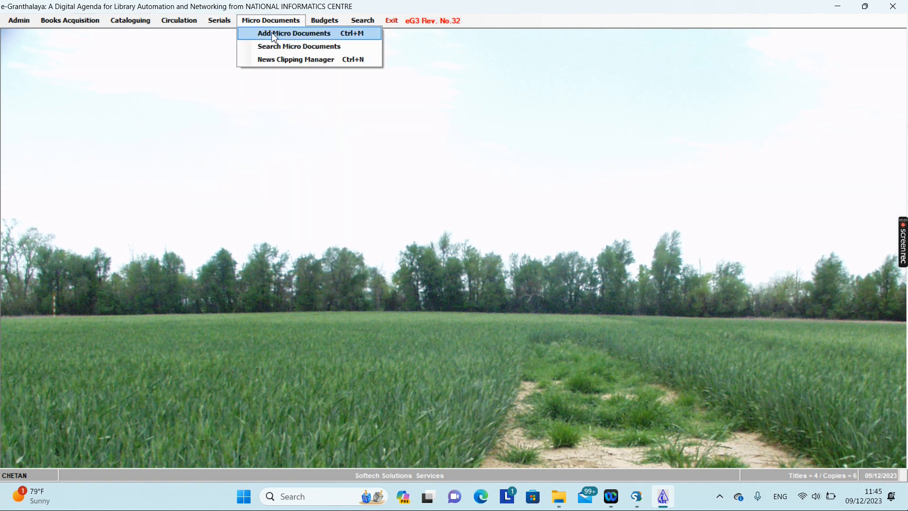
Select LIBRARY SERVICES as the article source and begin a new 2023 article record.
click(274, 33)
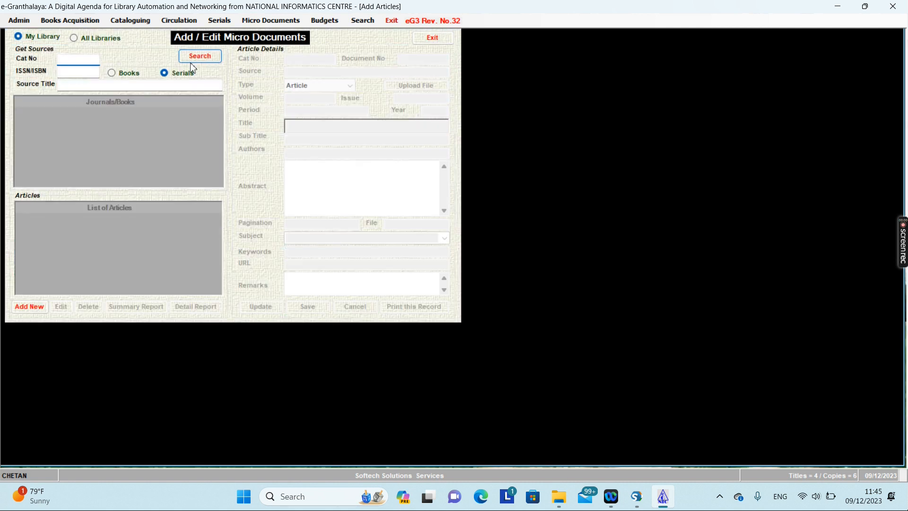
click(200, 56)
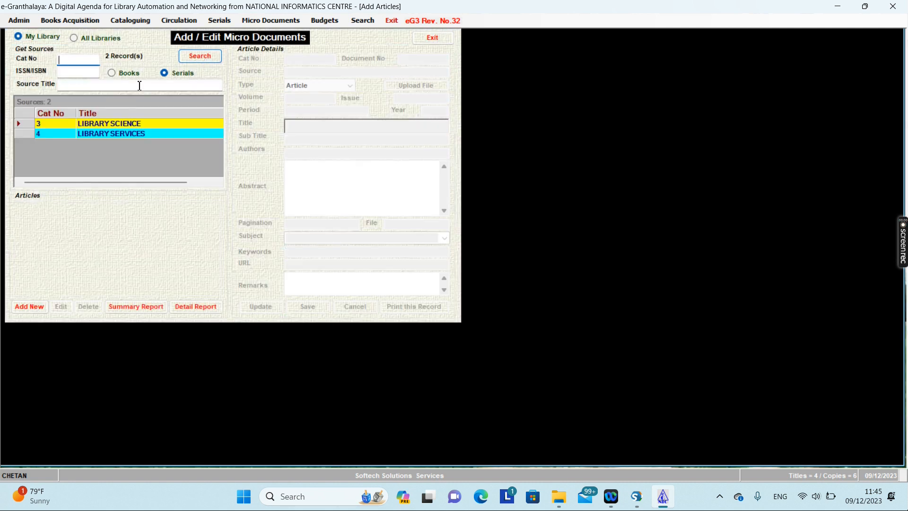
click(120, 136)
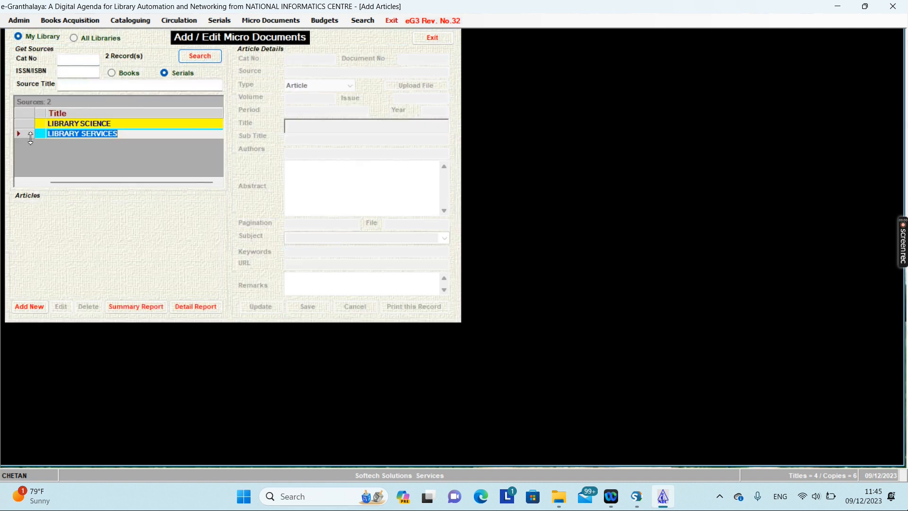
click(24, 136)
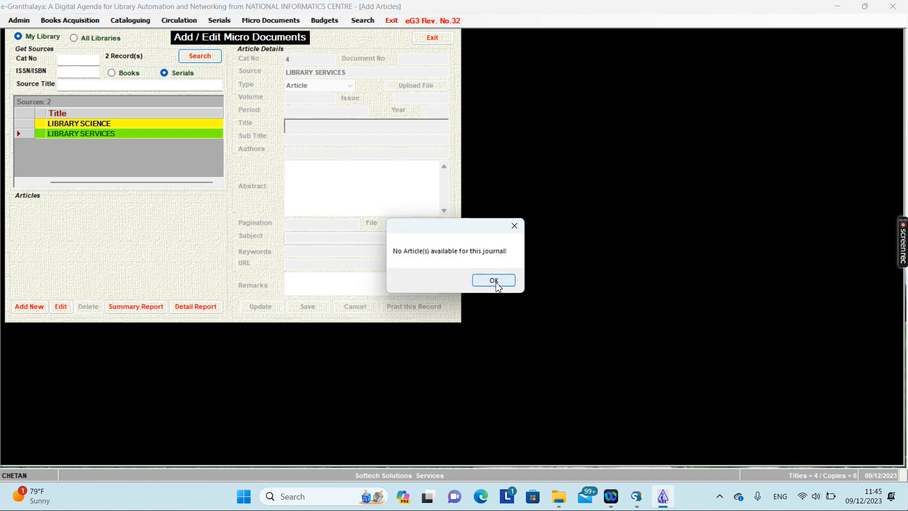
click(495, 281)
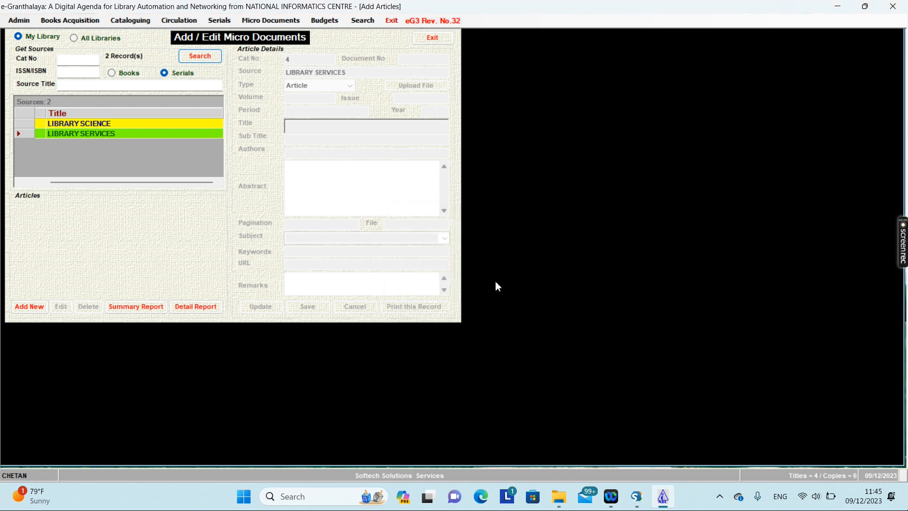
click(20, 135)
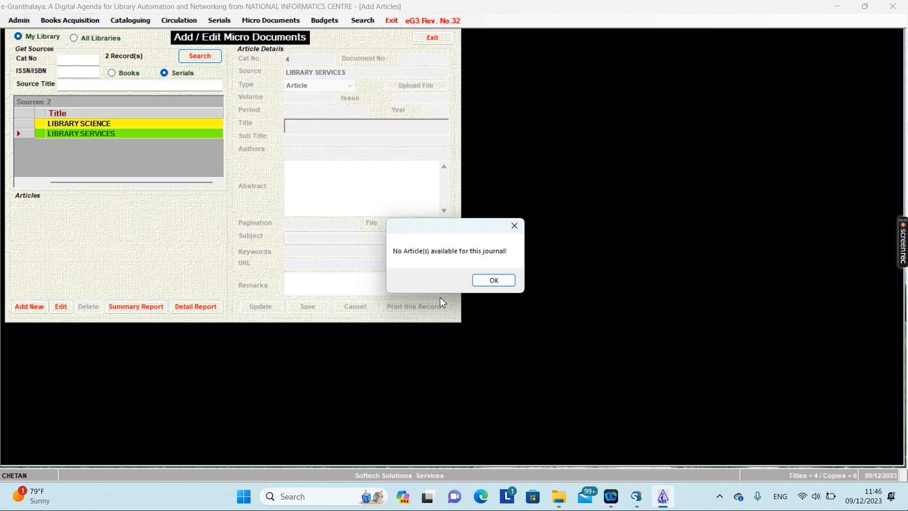
click(504, 284)
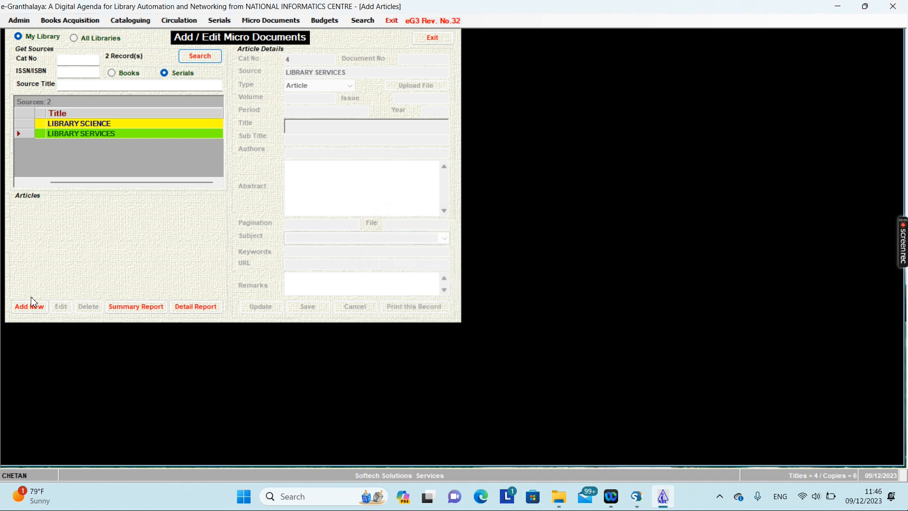
click(38, 315)
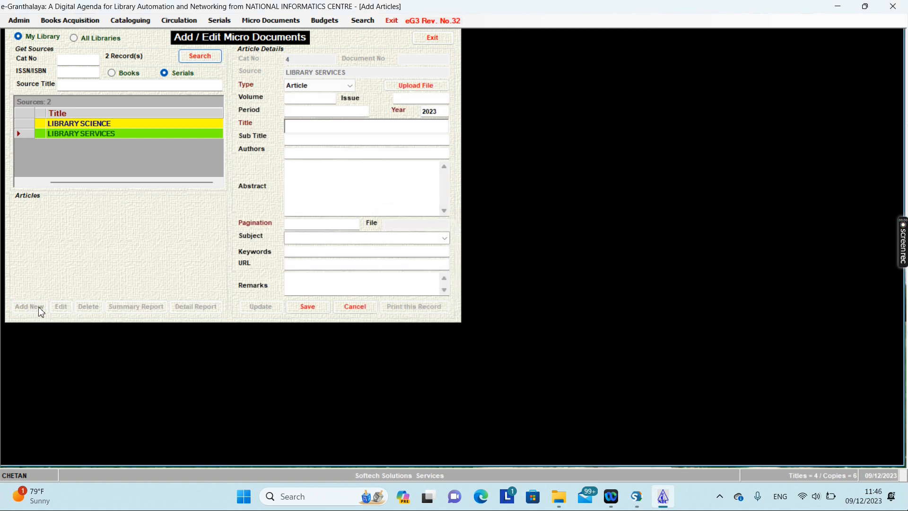
Title the article 'Library Management' with 4 pages and subject LIBRARY SCIENCE.
text(Library management)
key(BackSpace)
text(M)
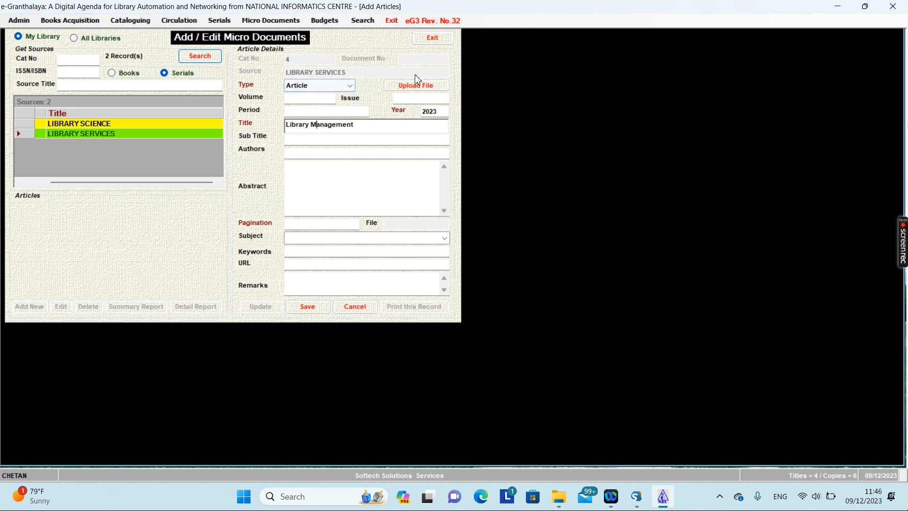
click(305, 155)
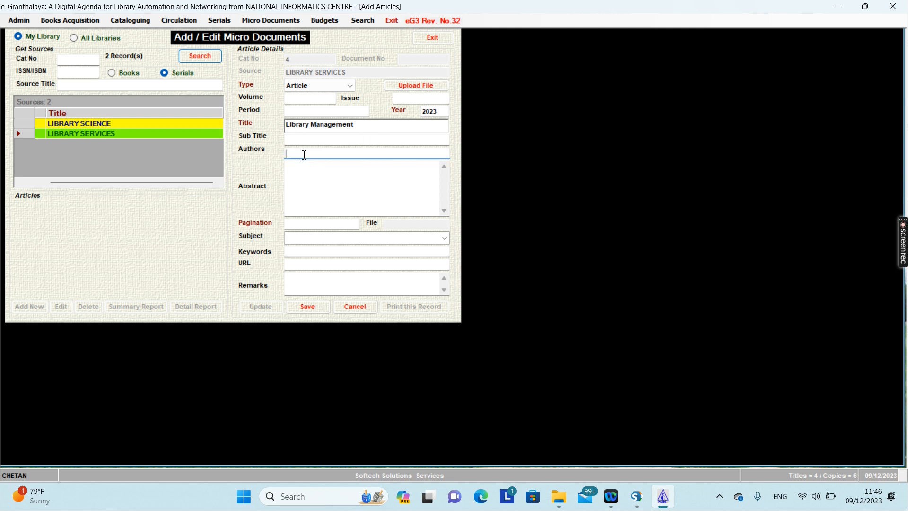
click(308, 225)
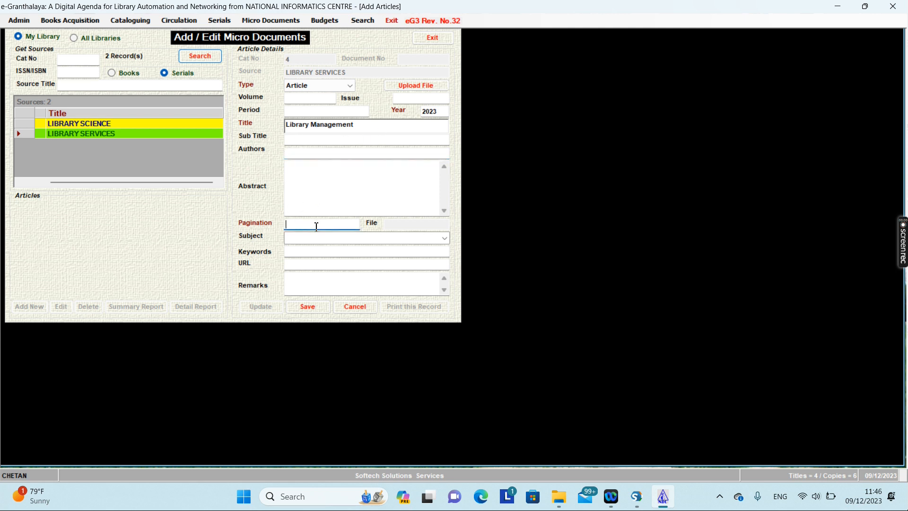
text(4)
click(300, 237)
click(445, 237)
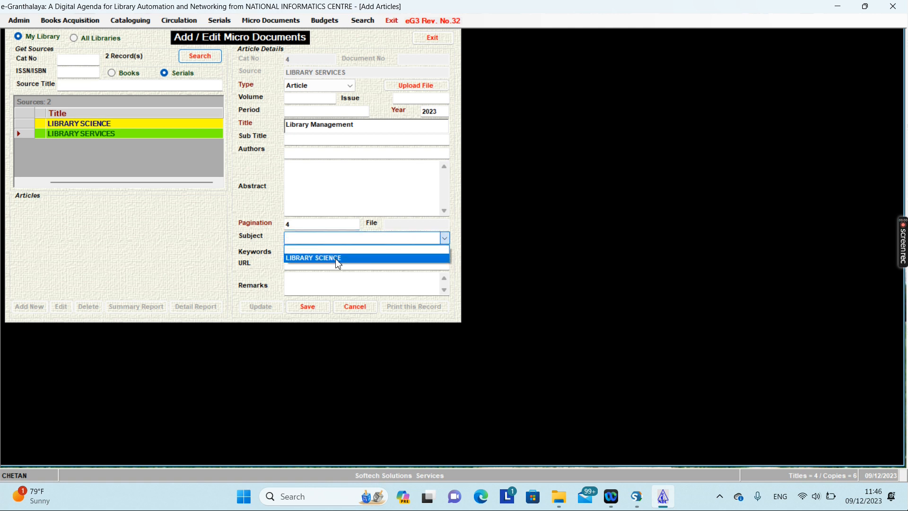
click(338, 260)
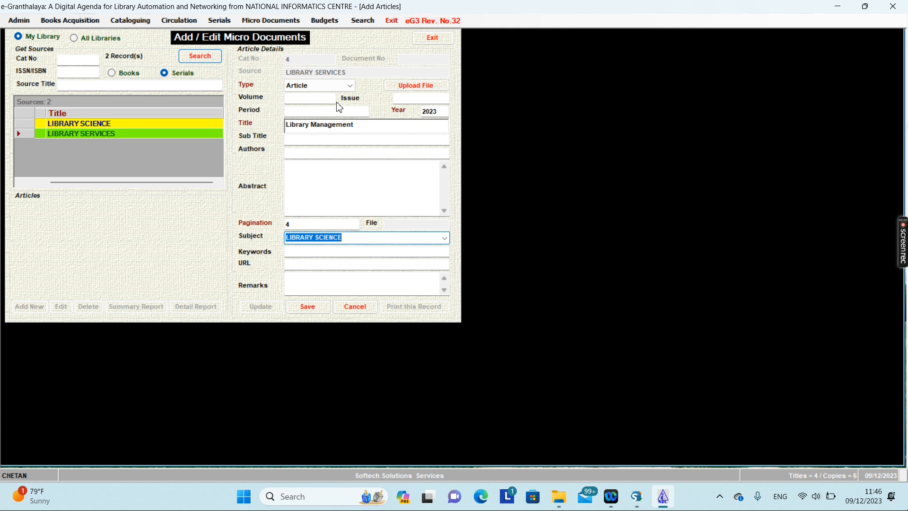
Enter volume 50, issue 1 and period jan-2024 for the article.
click(303, 97)
text(50)
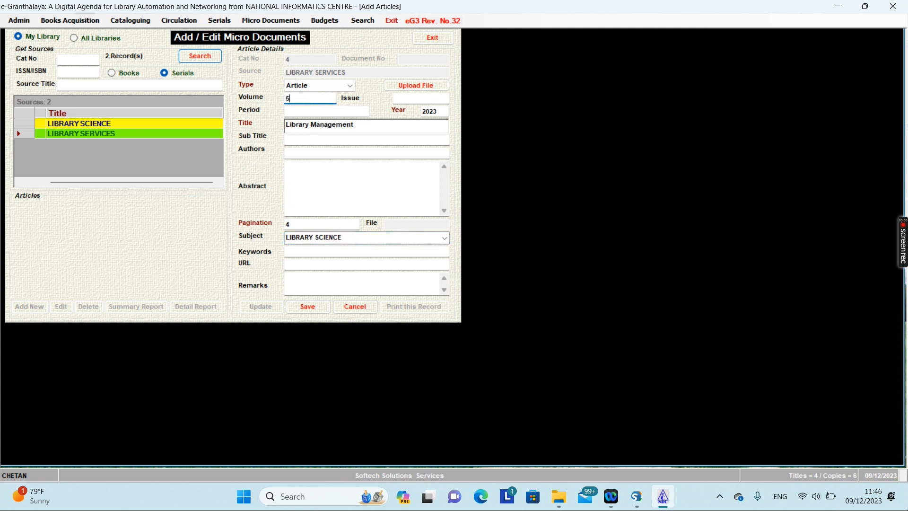
click(414, 98)
text(1)
click(319, 114)
text(jan-2024)
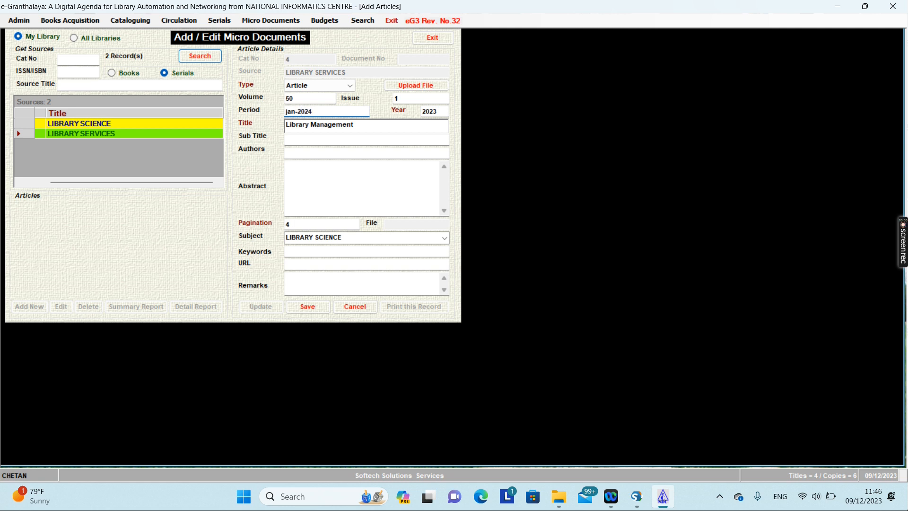
click(425, 90)
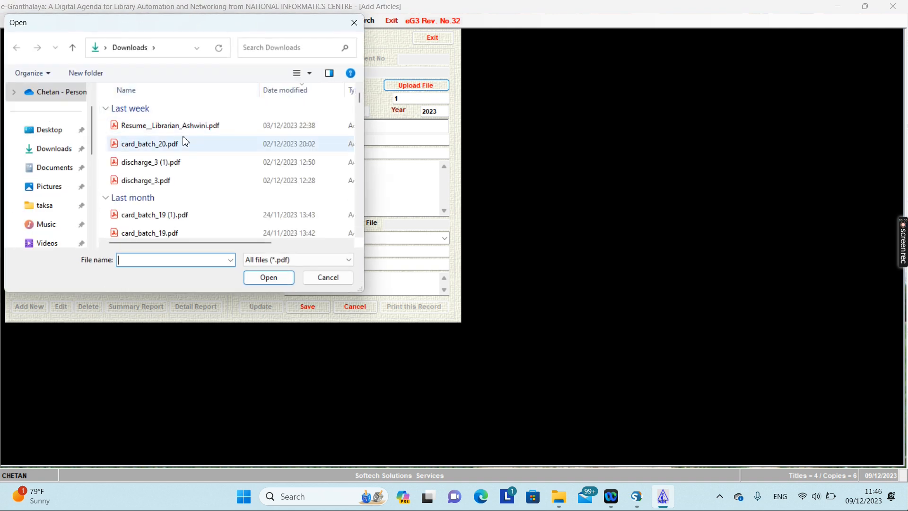
Attach DSpace Requirments.pdf from the Desktop folder to the Library Management article.
click(64, 152)
scroll(172, 175, down, 3)
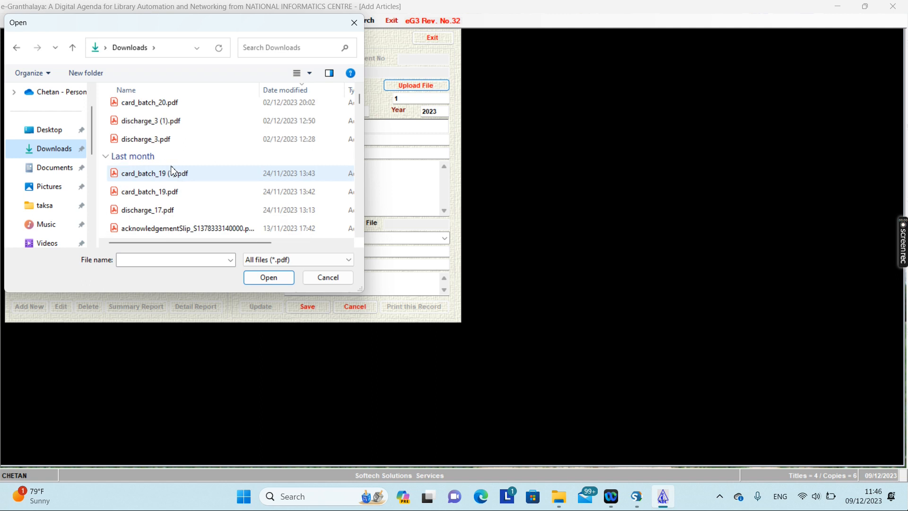
scroll(172, 182, down, 4)
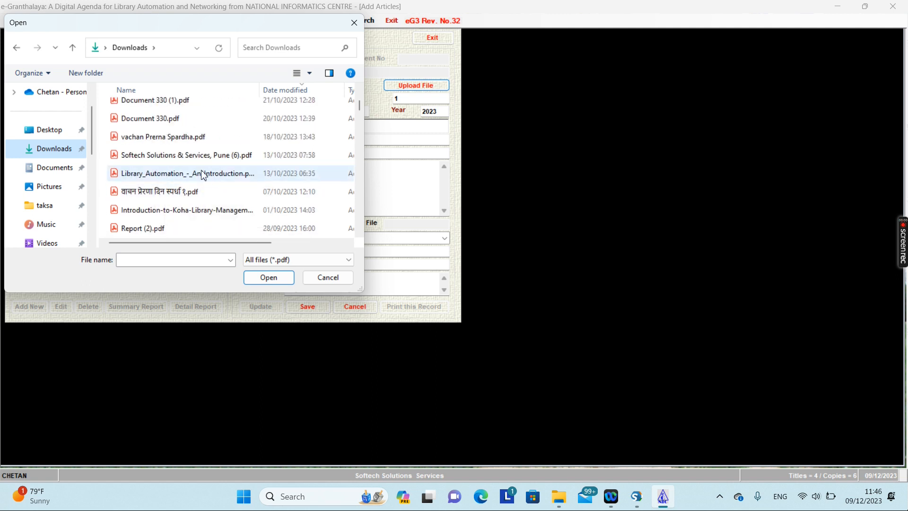
scroll(194, 178, down, 1)
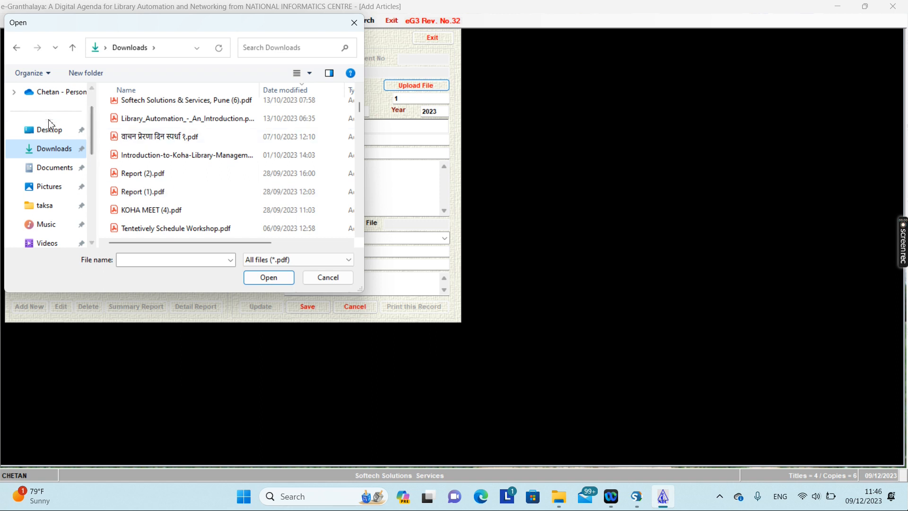
click(51, 134)
scroll(220, 180, down, 5)
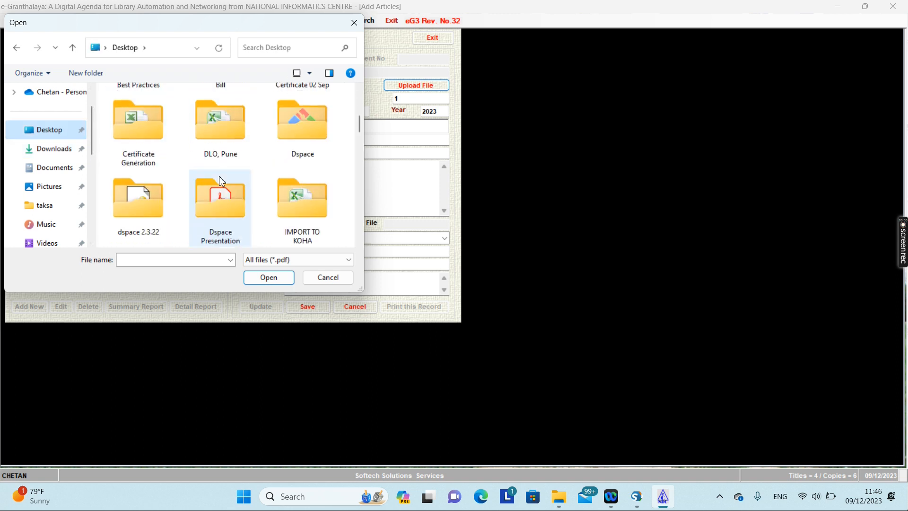
scroll(222, 181, down, 5)
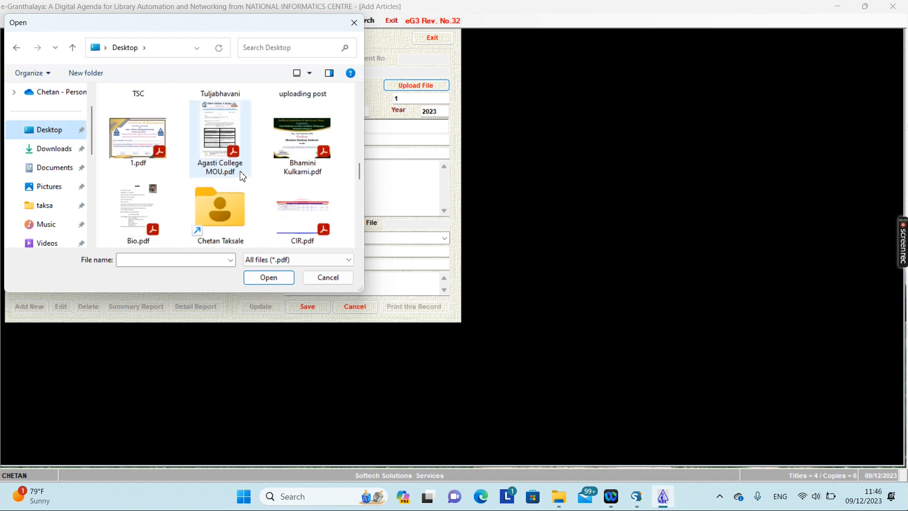
scroll(253, 163, down, 2)
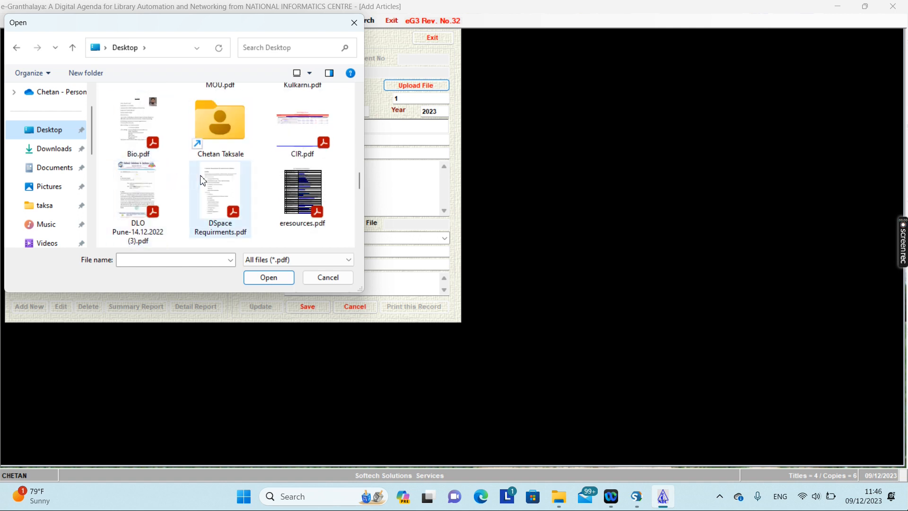
scroll(215, 179, down, 2)
scroll(223, 173, up, 1)
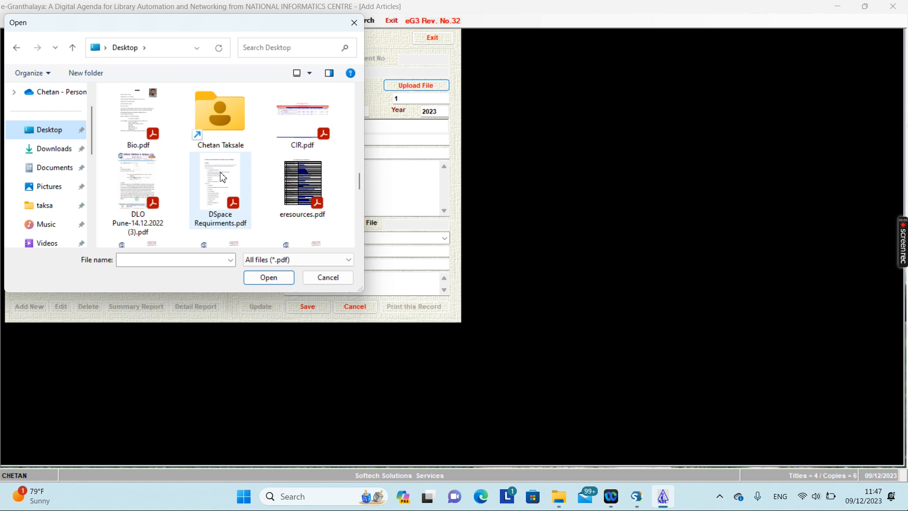
double_click(222, 177)
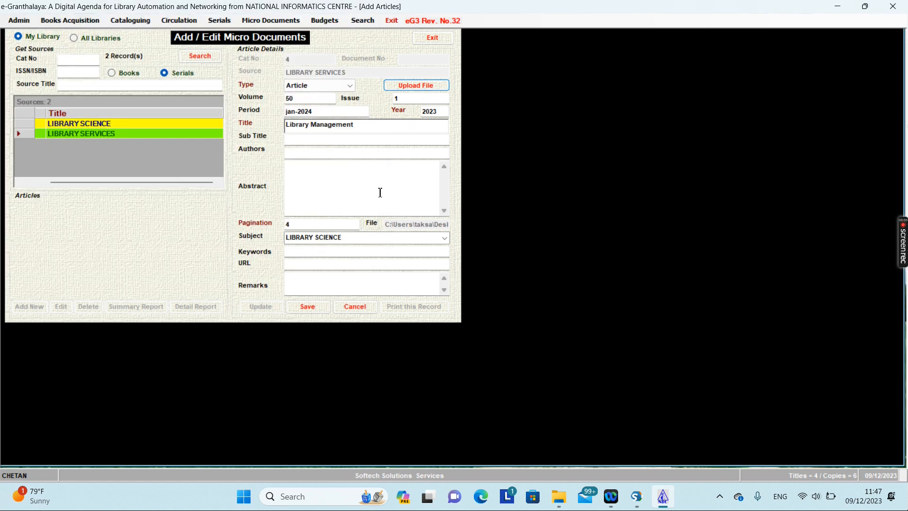
Save Library Management as document 2, verify its row, and close the Micro Documents form.
click(308, 307)
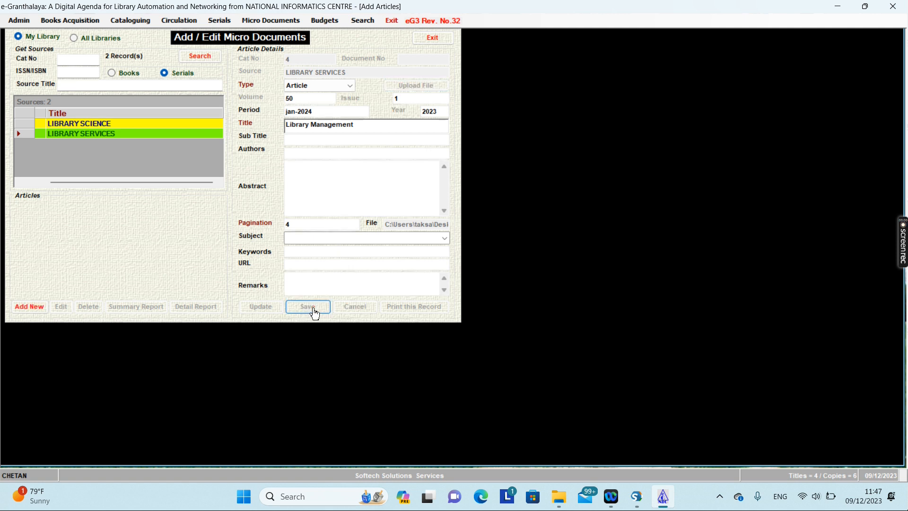
click(24, 231)
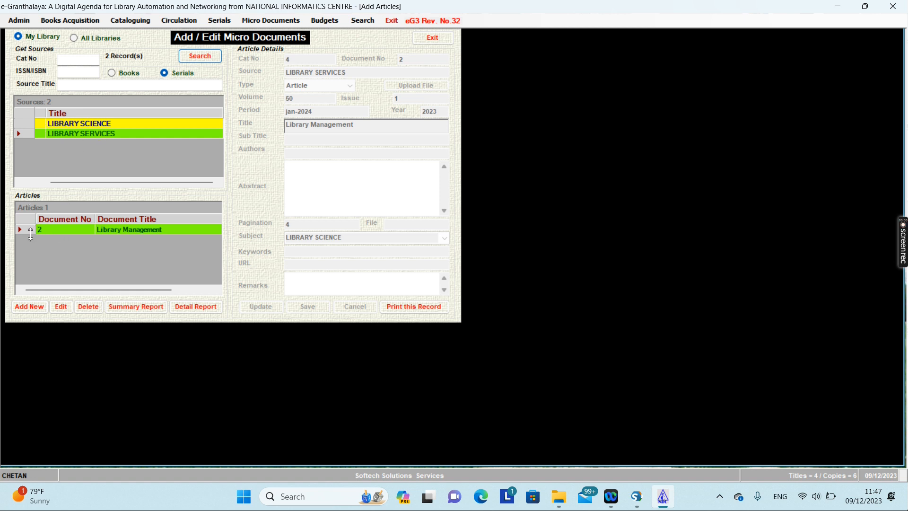
click(24, 131)
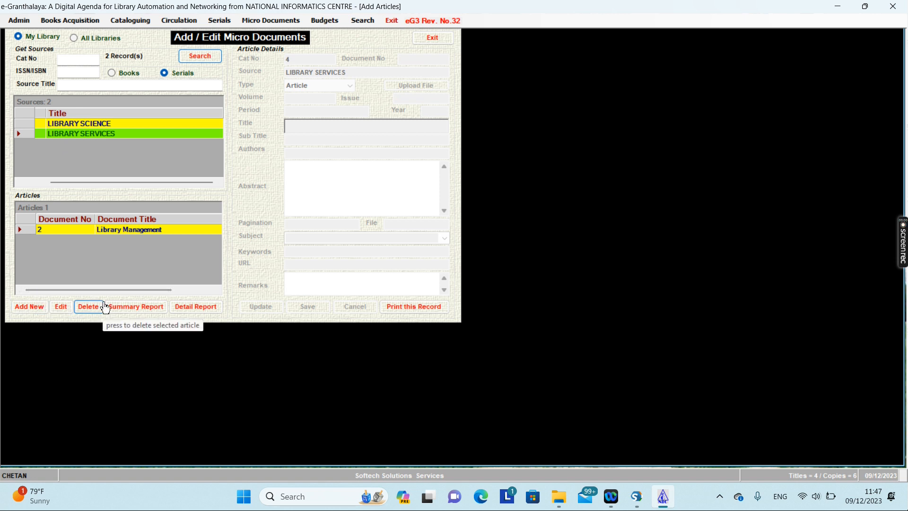
click(28, 230)
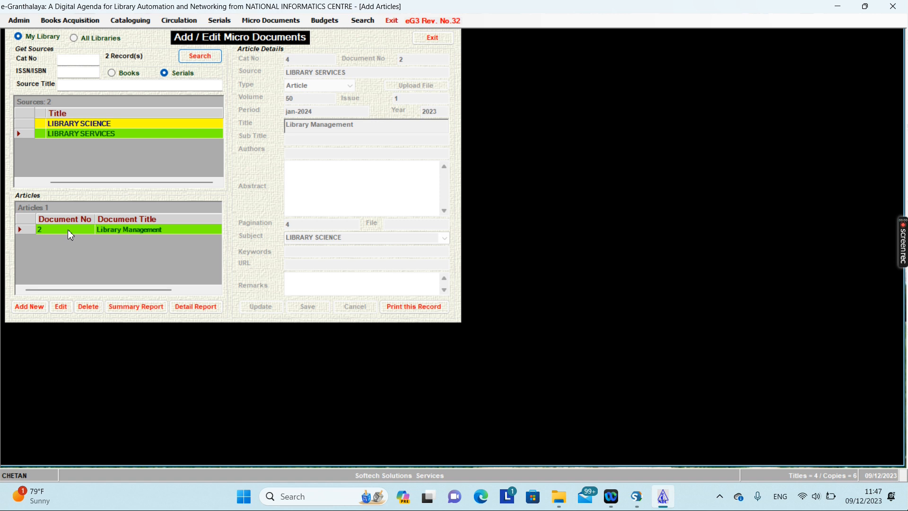
click(430, 38)
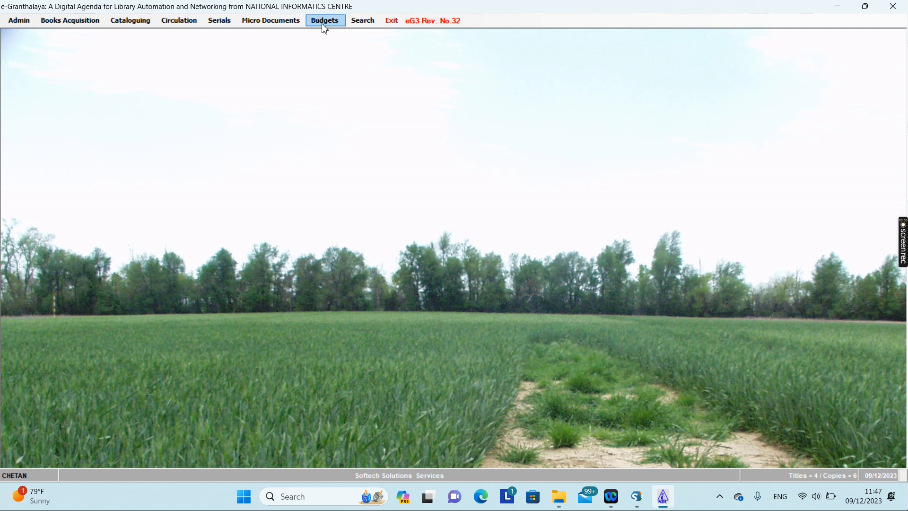
Search Micro Documents to list both articles and show Library Management's details.
click(261, 22)
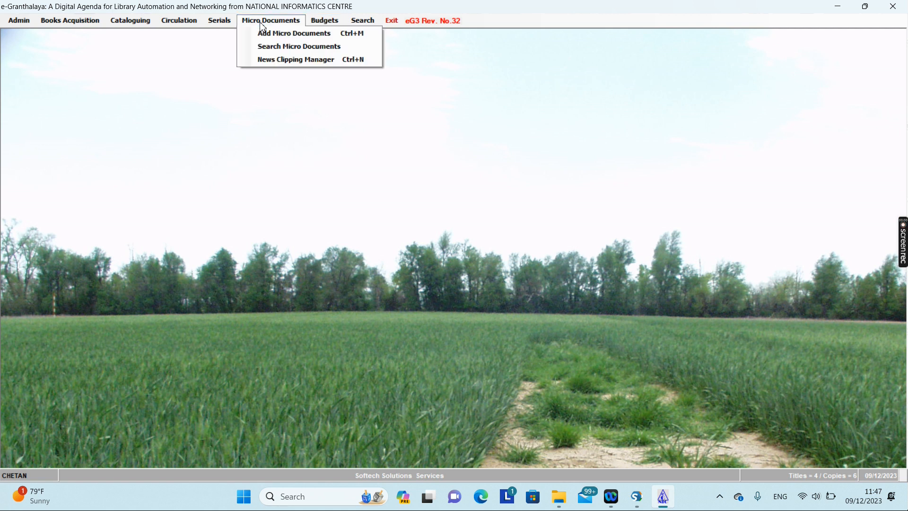
click(265, 47)
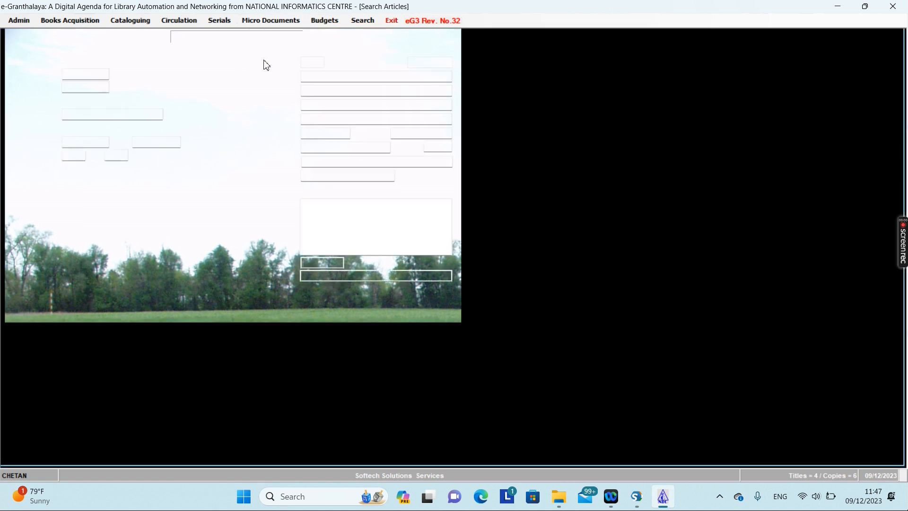
click(211, 60)
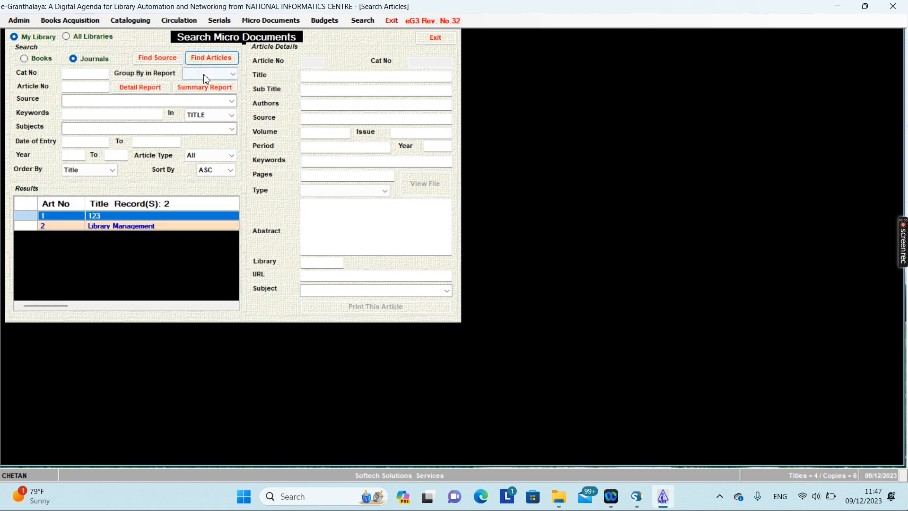
click(36, 226)
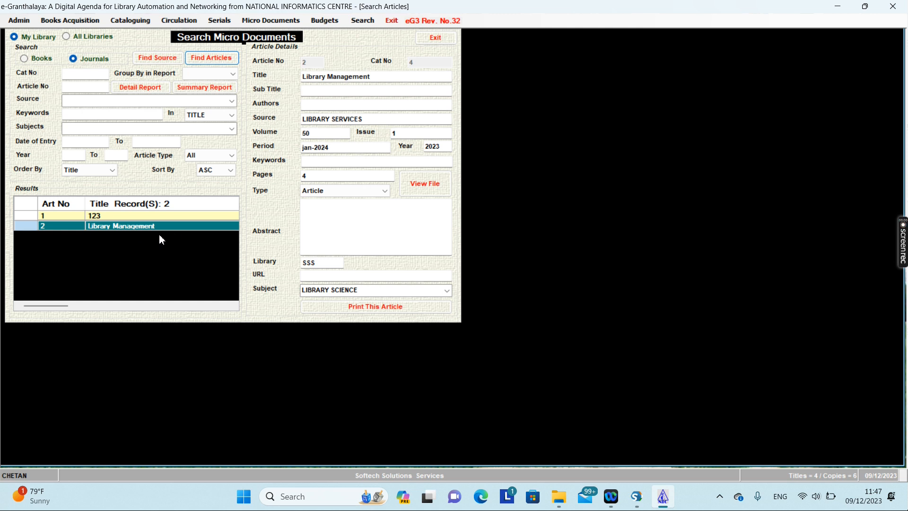
Review its volume, issue, period, year, pages and Article type, then view the attached PDF.
click(333, 133)
click(426, 134)
click(361, 148)
click(434, 147)
click(305, 176)
click(328, 191)
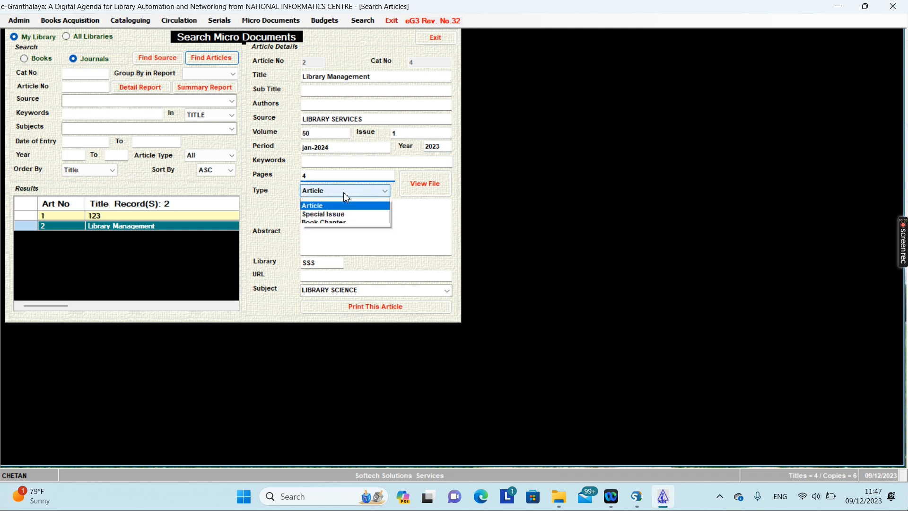
click(423, 206)
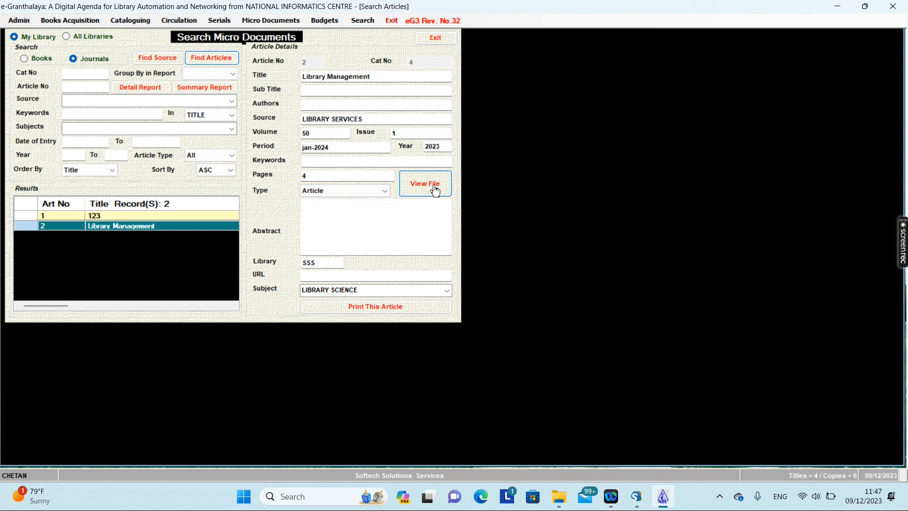
click(427, 189)
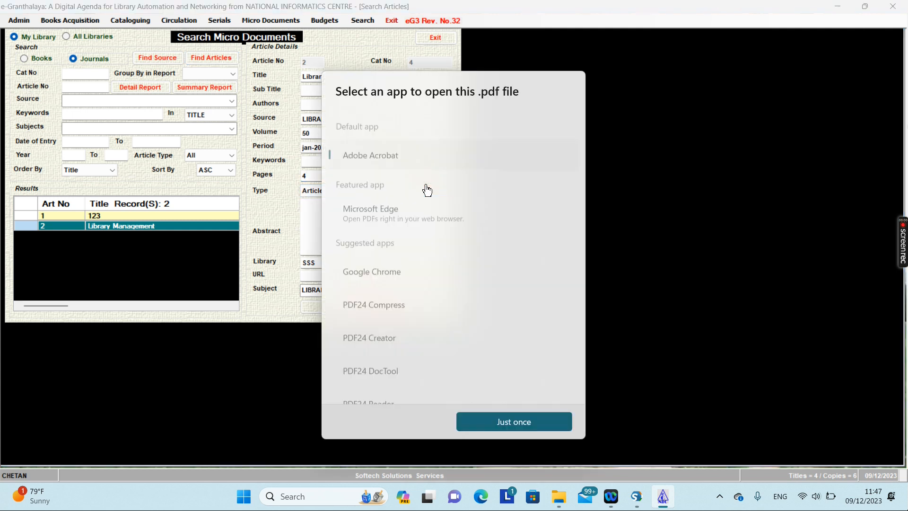
Open ArticleFile.pdf once in Adobe Acrobat, scroll through it, and close Acrobat.
click(536, 421)
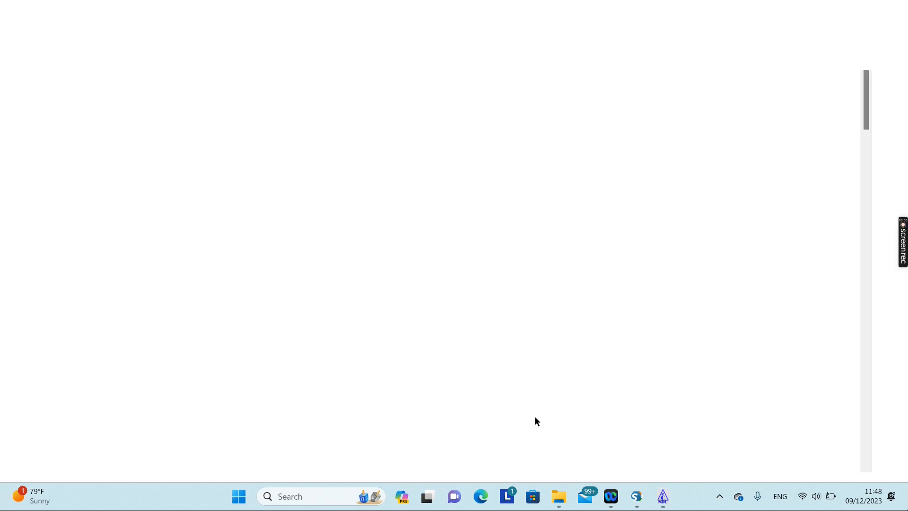
scroll(551, 367, down, 15)
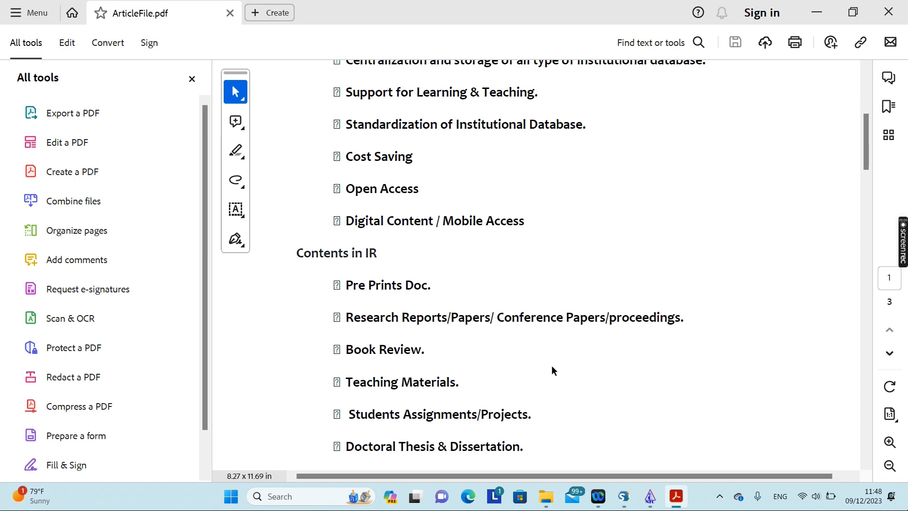
scroll(552, 373, down, 5)
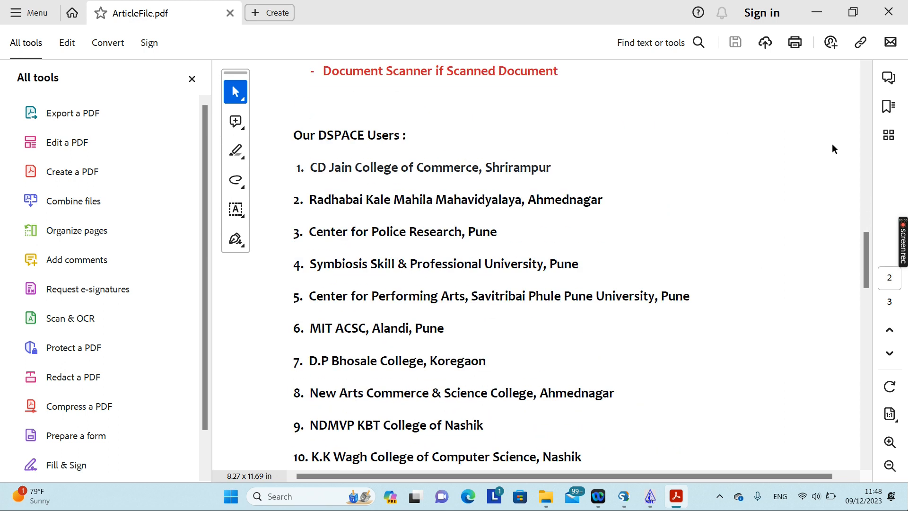
click(889, 13)
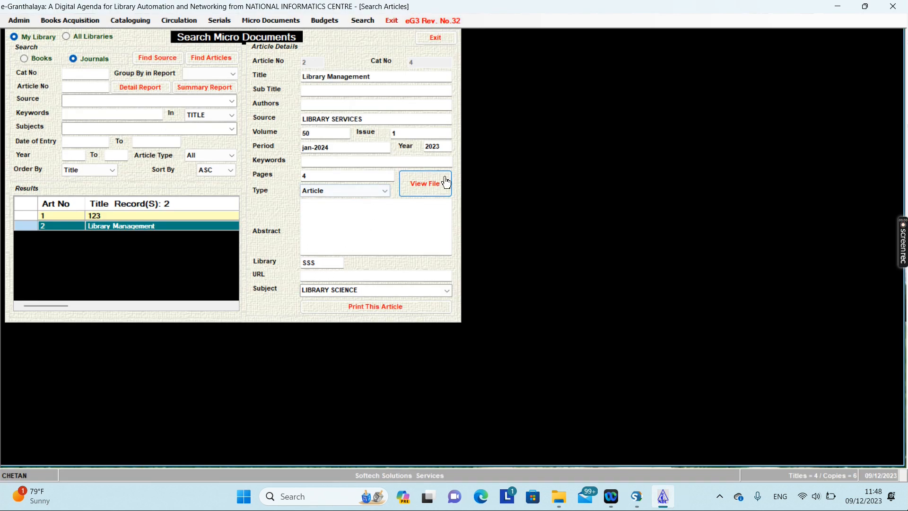
Close the Search Micro Documents form, then browse the Serials menu and dismiss it unchanged.
click(436, 40)
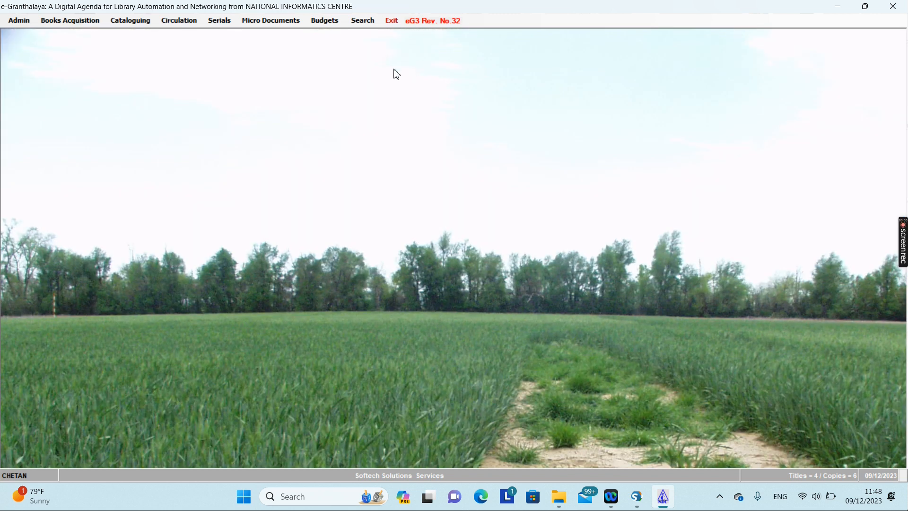
click(222, 23)
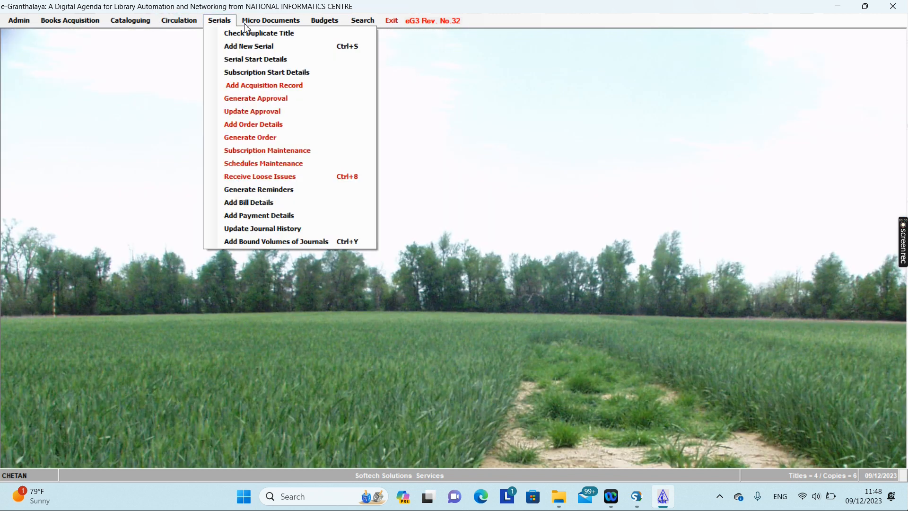
mouse_move(267, 21)
mouse_move(221, 24)
click(218, 20)
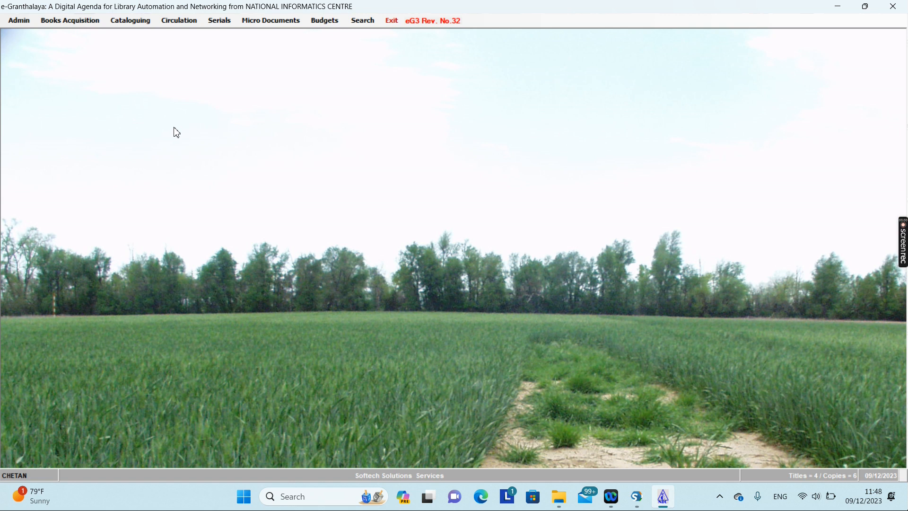